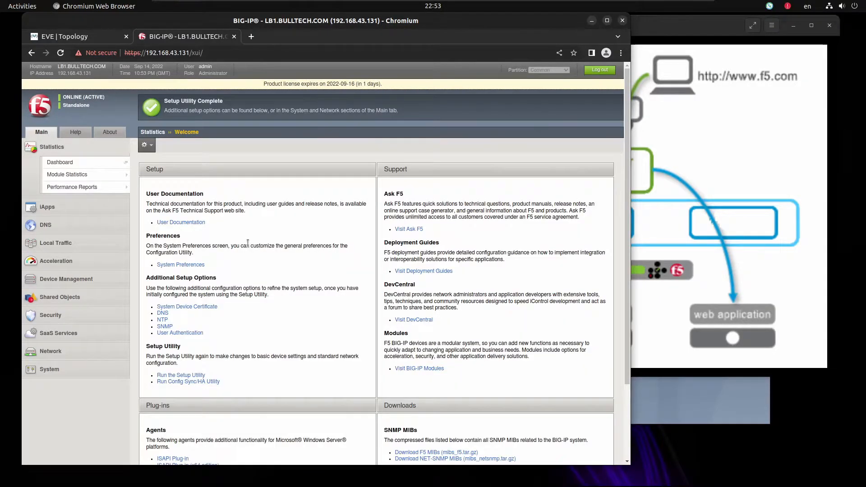
Step: Glance at the diagram image, then open the empty Local Traffic Node List in BIG-IP
left_click(644, 334)
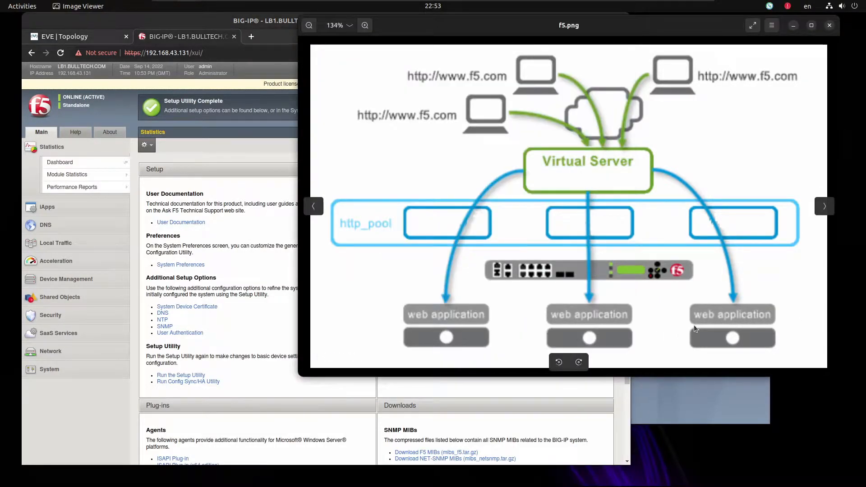
left_click(61, 243)
mouse_move(60, 244)
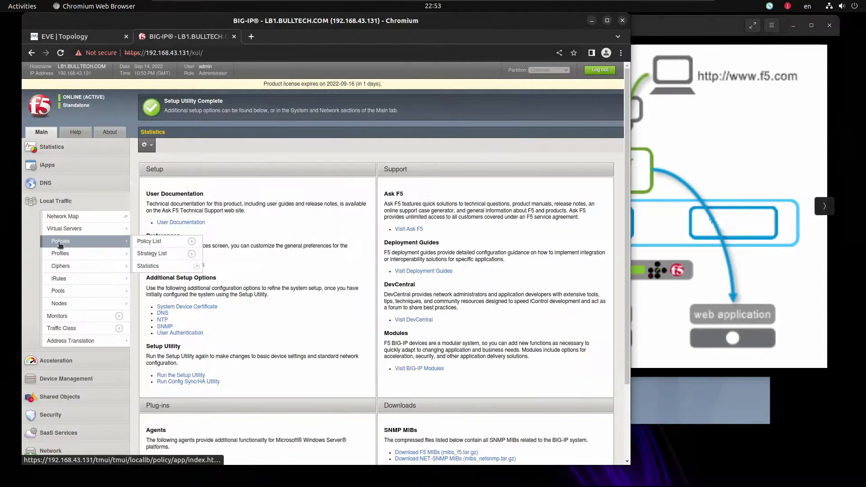
left_click(68, 305)
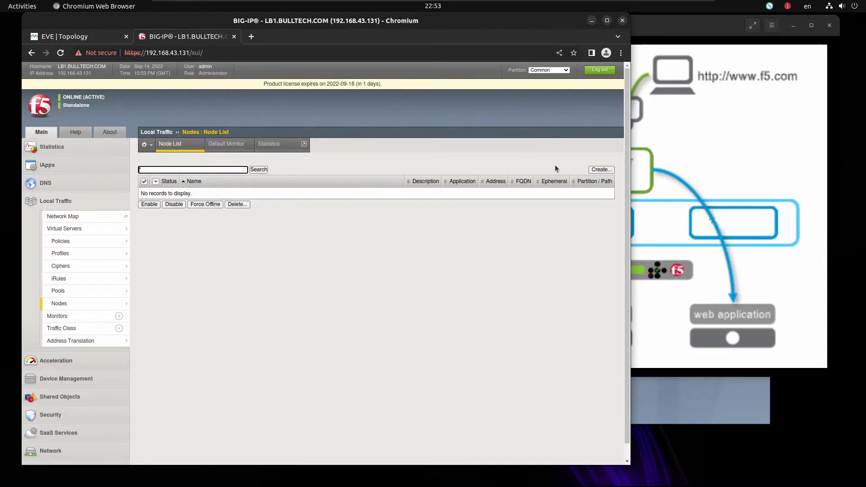
Step: Create nodes SRV-1 (172.16.101.1), SRV-2 (172.16.101.2) and SRV-3 (172.16.101.3) in one pass
left_click(601, 170)
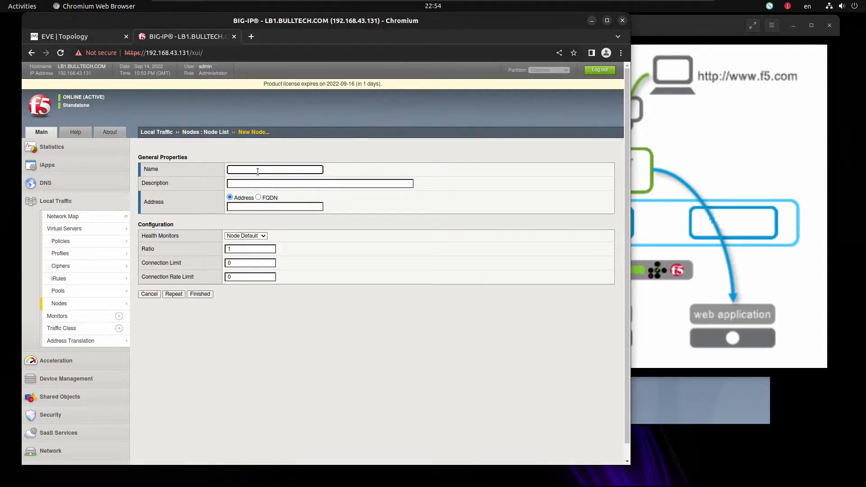
type("SRV-1")
left_click(245, 206)
type("172.16.101.1")
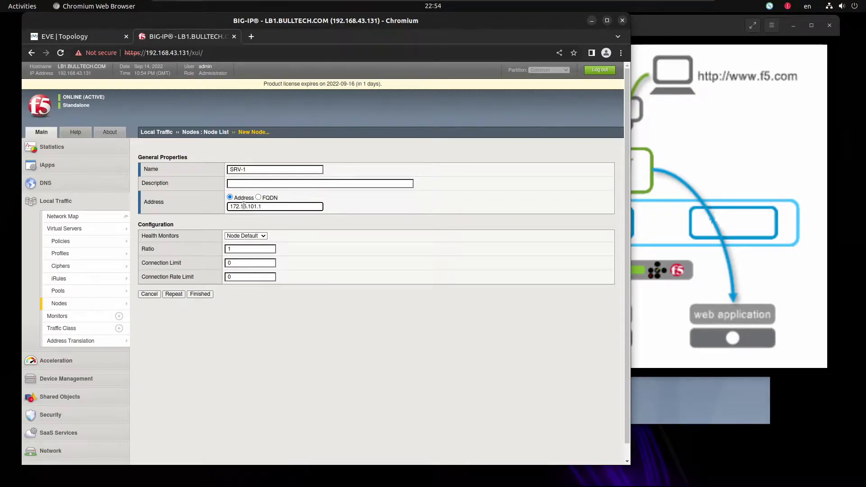
left_click(175, 295)
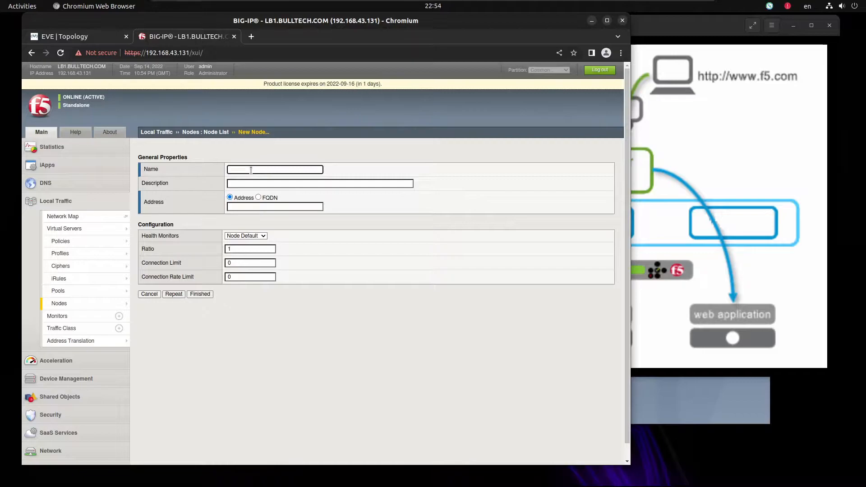
type("SRV-2")
key("Tab")
key("Tab")
key("Tab")
type("172.16.10")
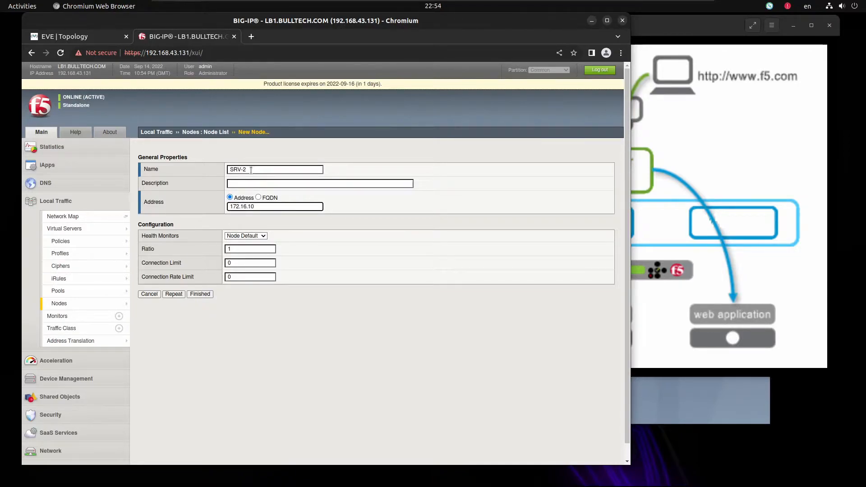
type("1.2")
left_click(174, 294)
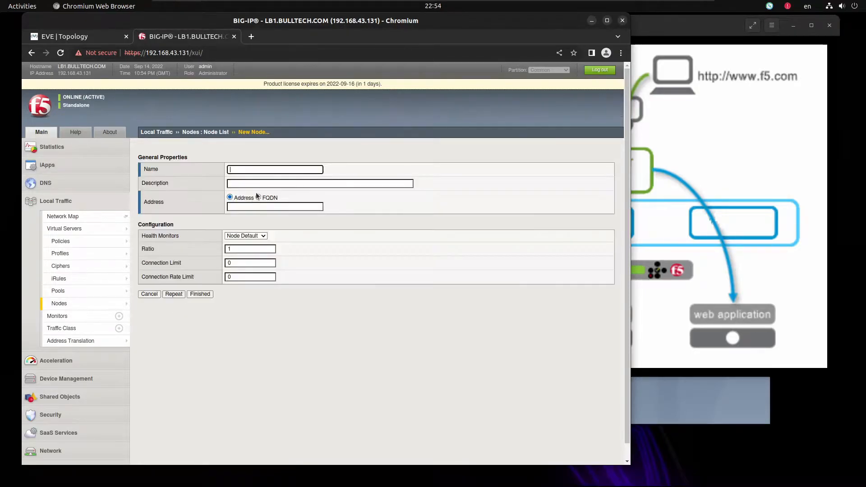
type("SRV-3")
key("Tab")
key("Tab")
key("Tab")
type("172.16.101.3")
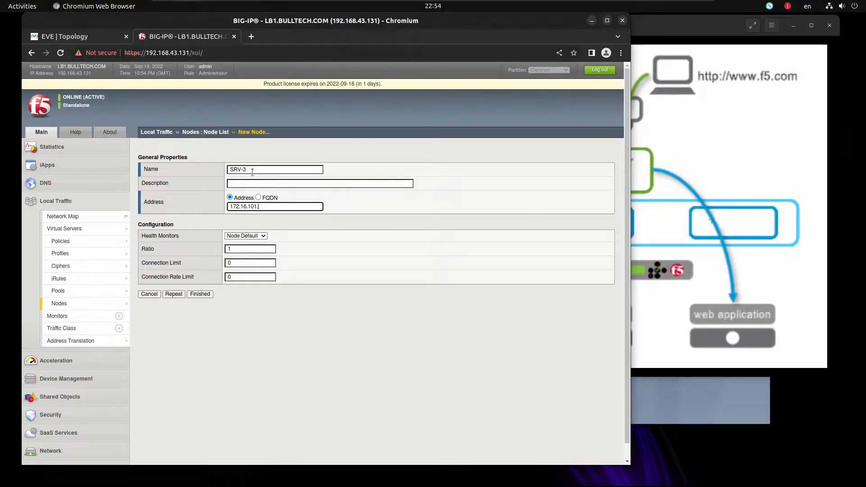
left_click(204, 295)
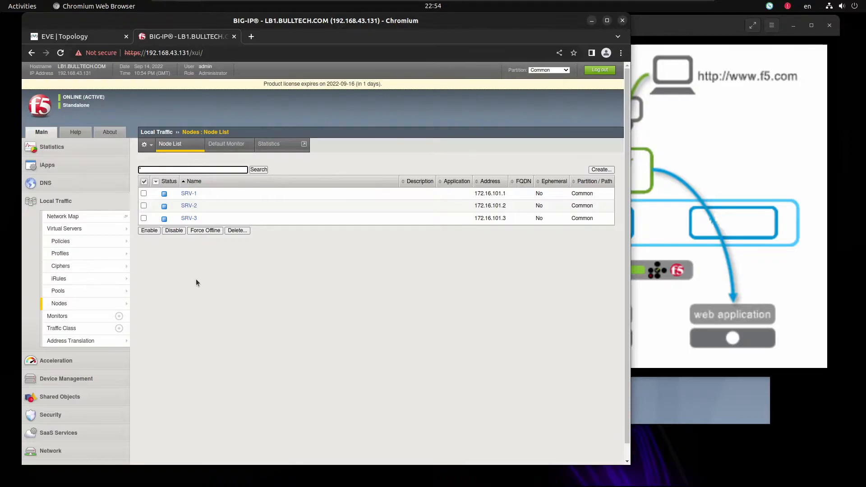
Step: Go to the empty Pool List and start a new pool
mouse_move(108, 291)
left_click(148, 291)
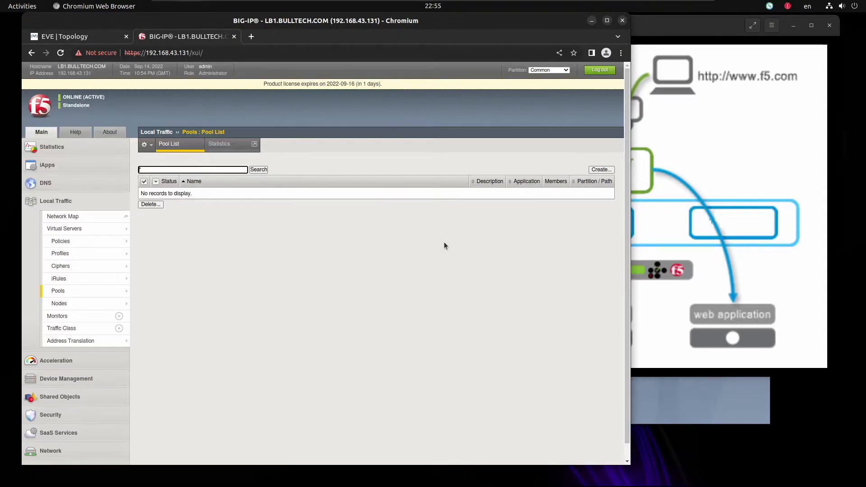
left_click(600, 170)
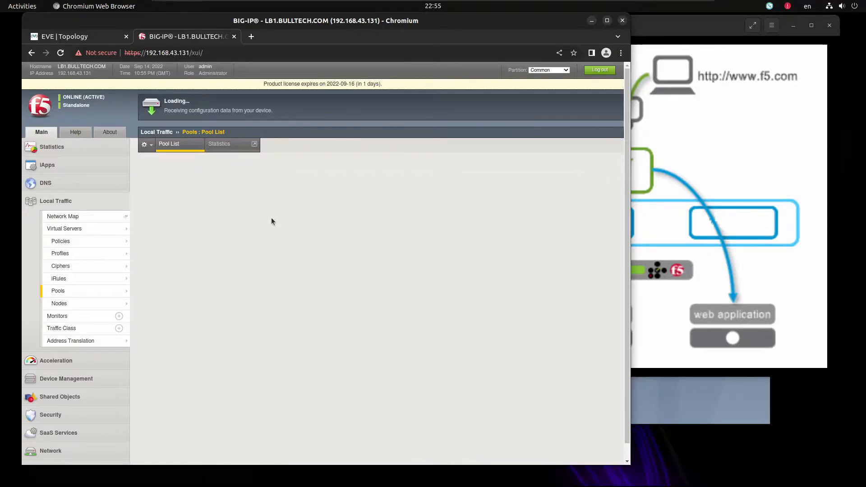
Step: Name the pool HTTP_POOL and add node SRV-1 as a member on port 80
left_click(245, 170)
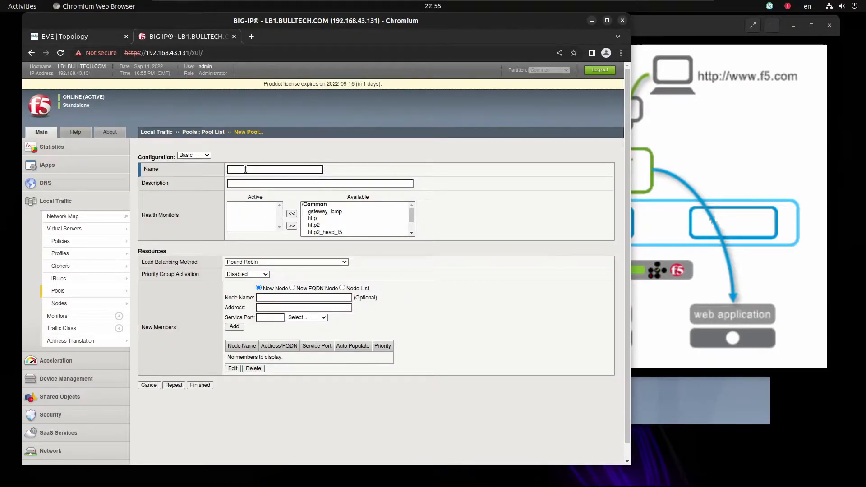
type("HTTP_POOL")
left_click(343, 289)
left_click(272, 306)
type("80")
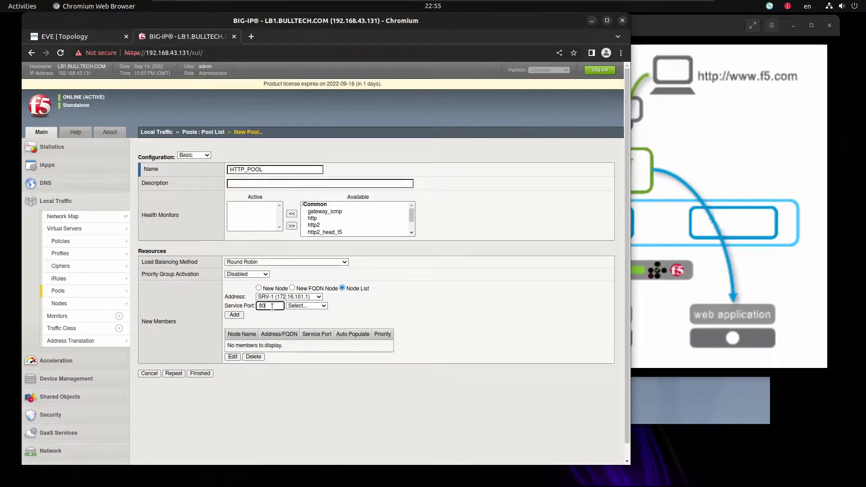
left_click(233, 316)
Step: Add SRV-2 and SRV-3 as port-80 members and save HTTP_POOL
left_click(296, 297)
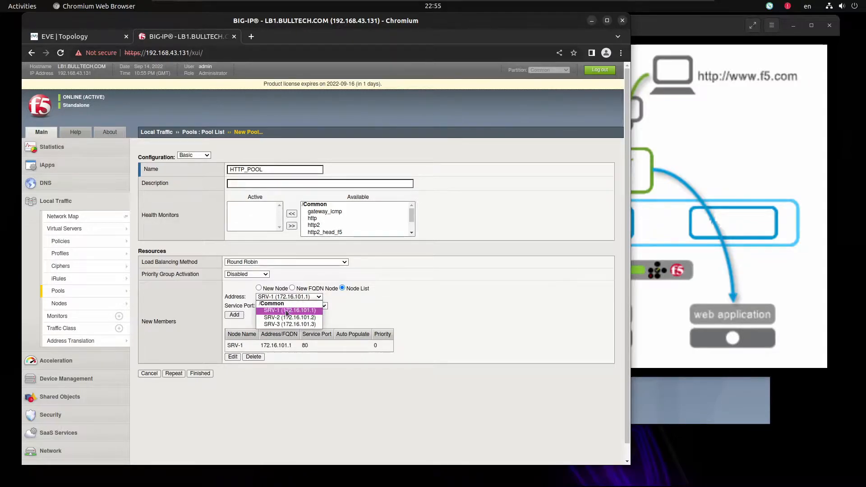
left_click(289, 318)
left_click(235, 315)
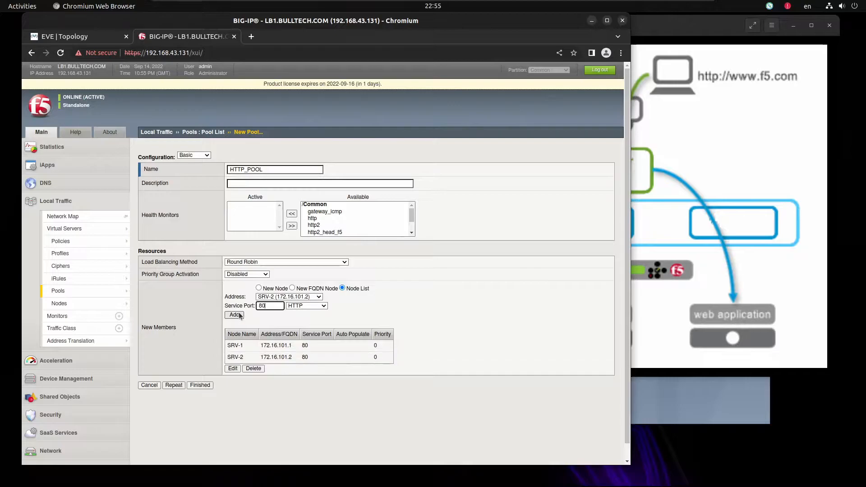
left_click(289, 298)
left_click(301, 325)
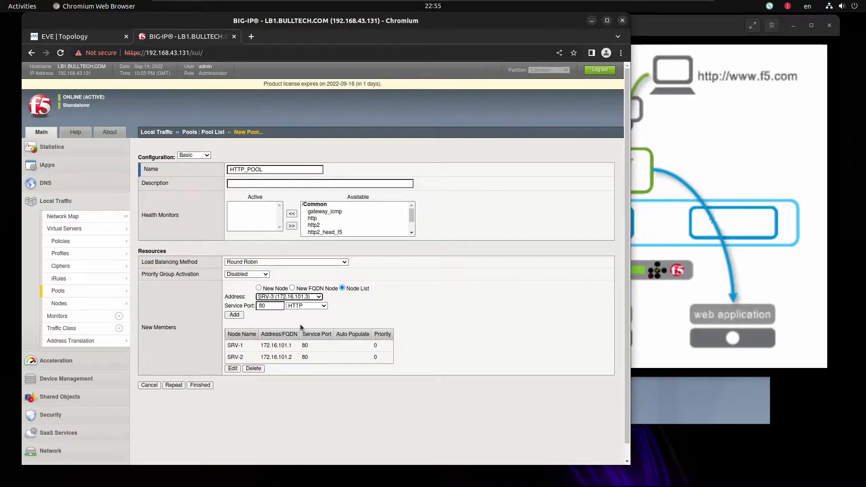
left_click(235, 315)
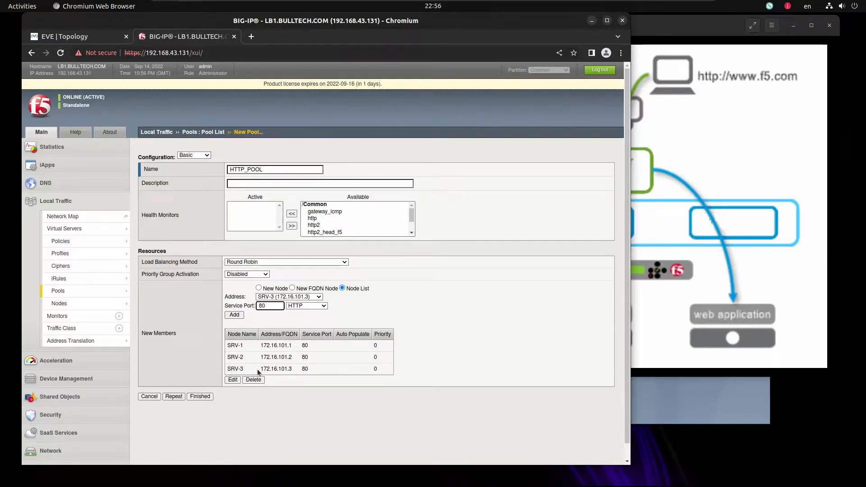
left_click(200, 397)
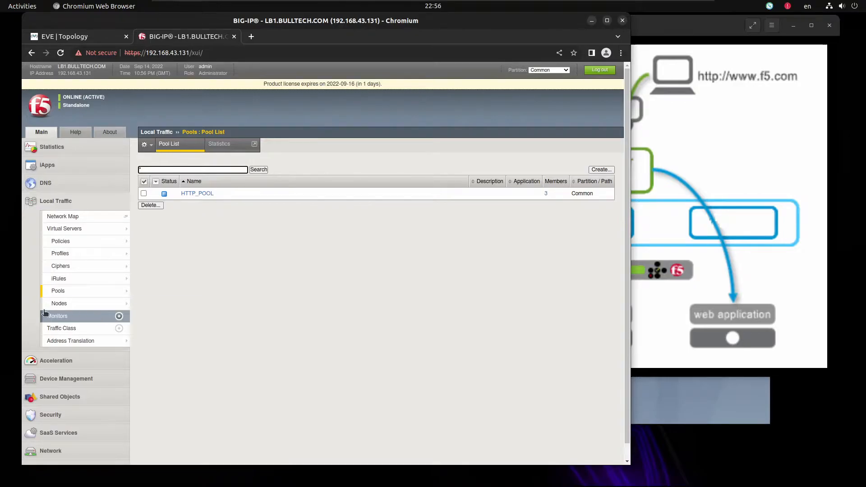
Step: Give node SRV-1 a node-specific icmp active monitor and return to the Node List
left_click(64, 303)
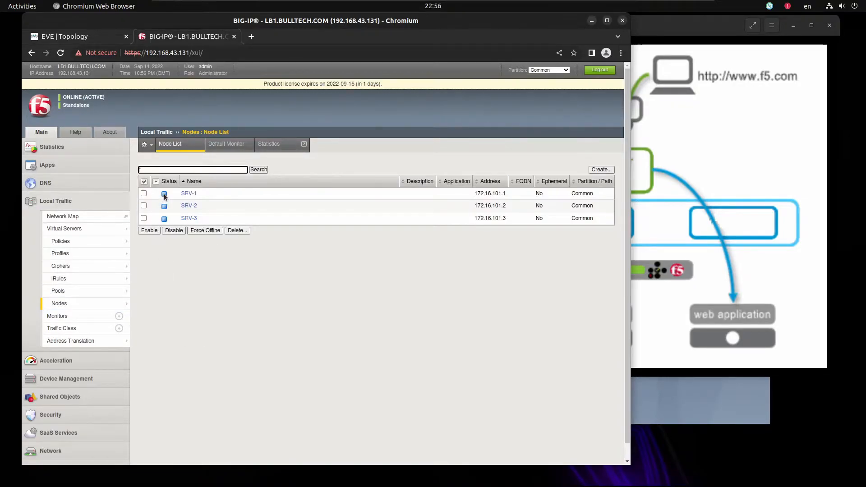
mouse_move(165, 197)
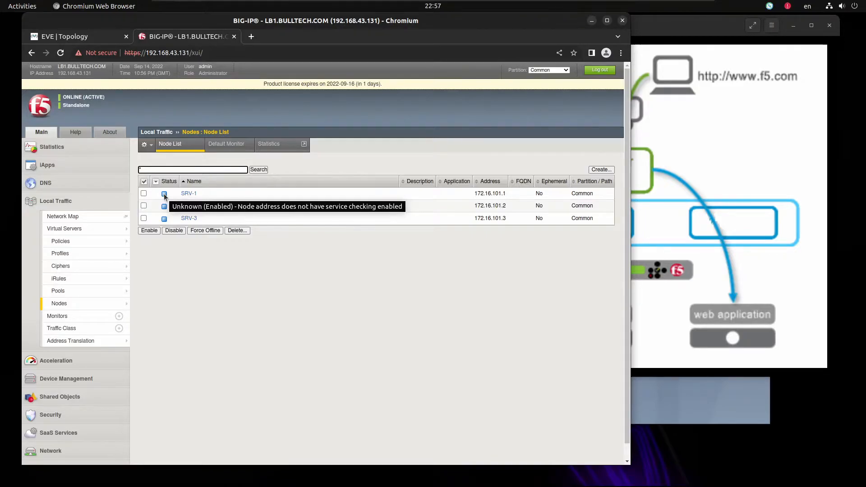
left_click(188, 193)
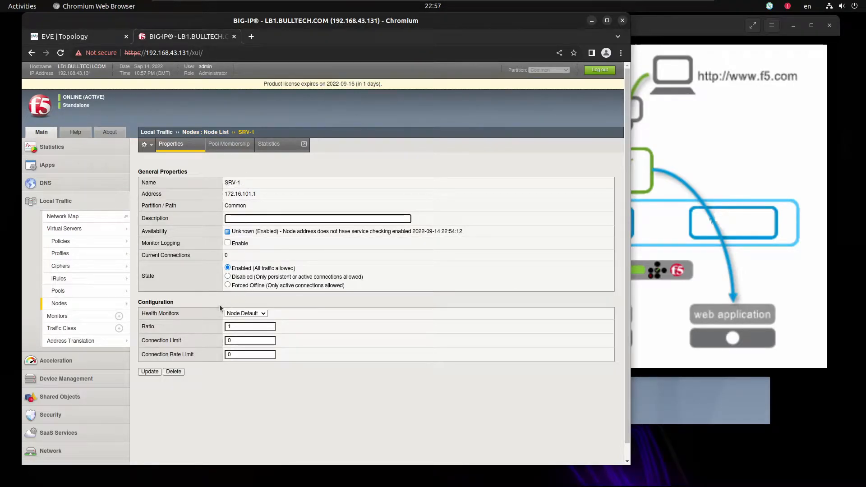
left_click(252, 314)
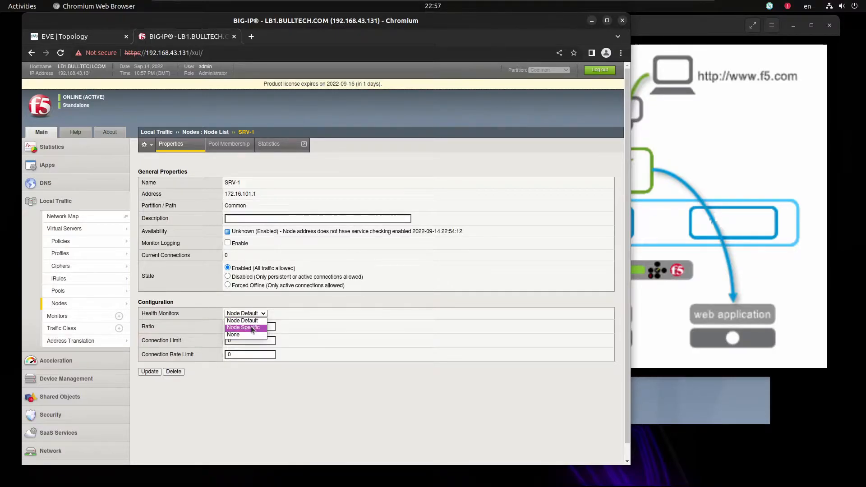
left_click(252, 328)
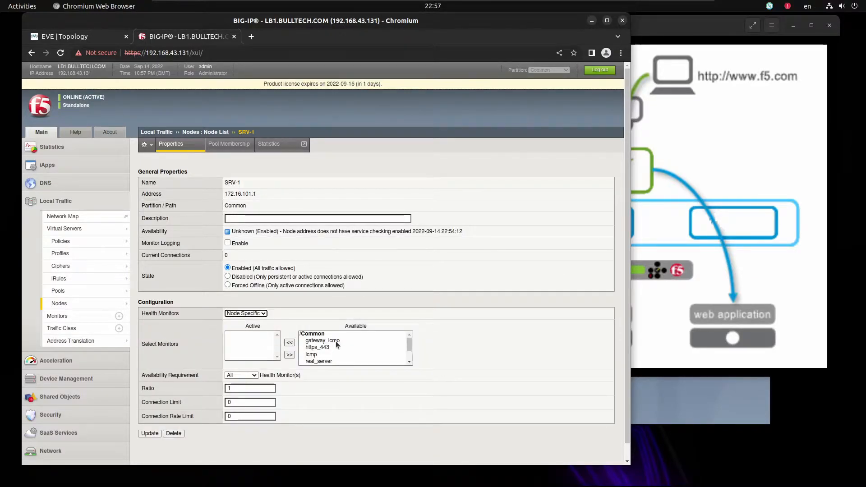
left_click(315, 354)
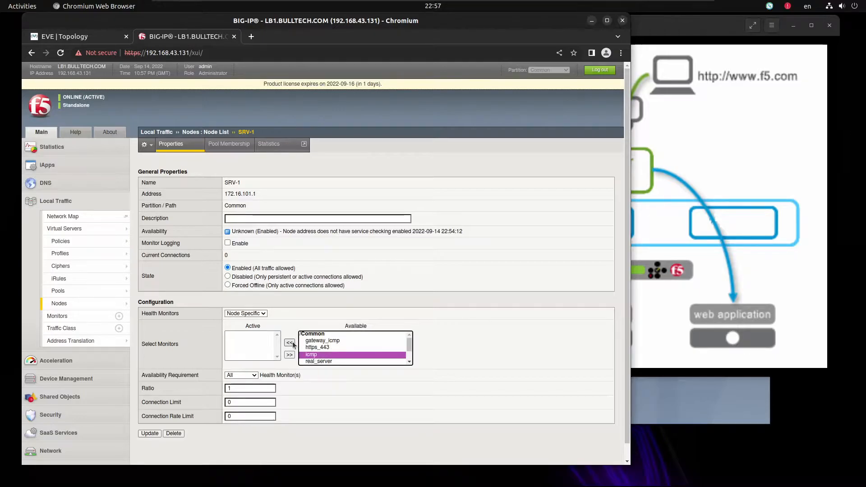
left_click(289, 342)
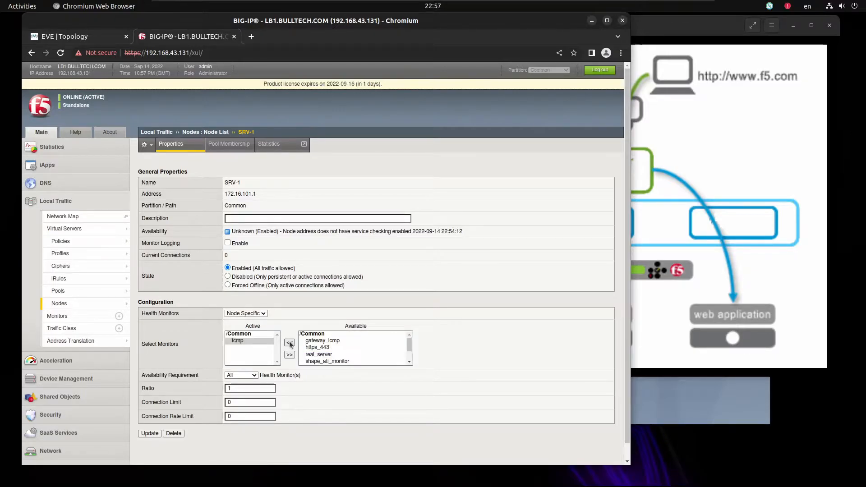
left_click(150, 433)
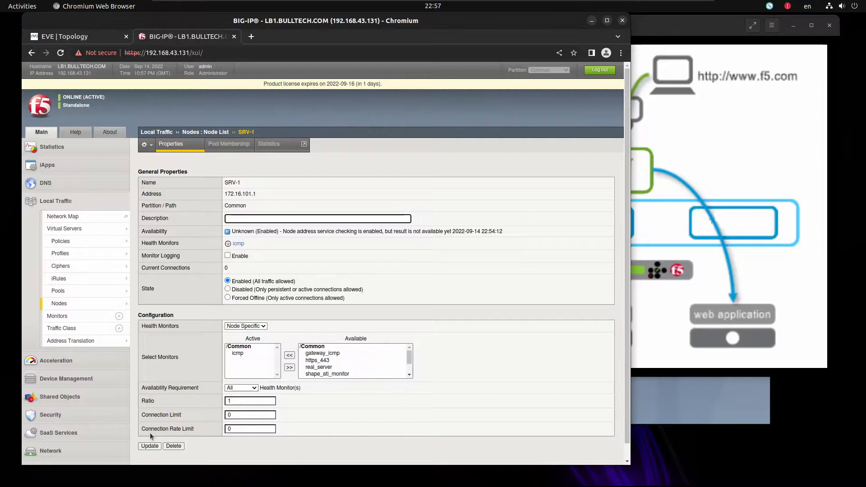
left_click(216, 133)
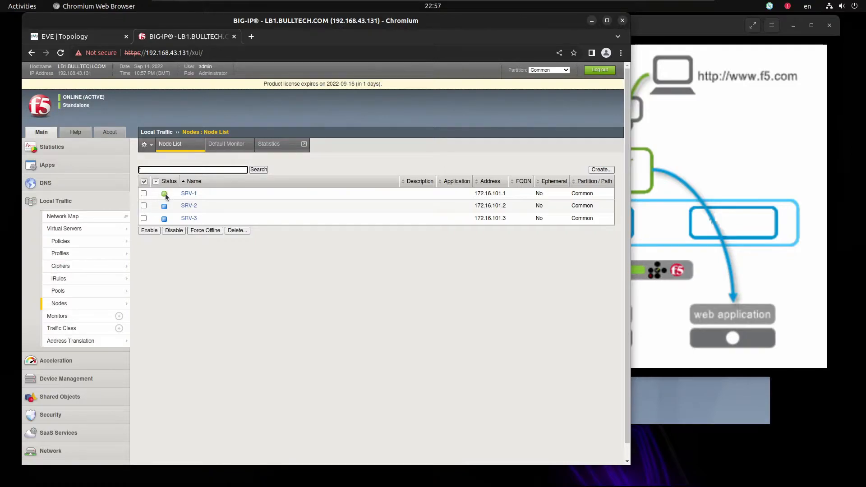
mouse_move(164, 195)
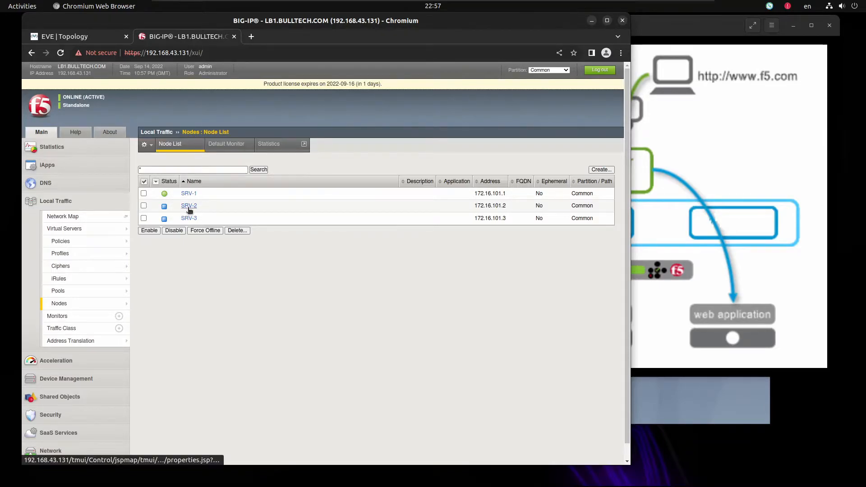
Step: Give node SRV-2 a node-specific icmp active monitor and return to the Node List
left_click(189, 206)
left_click(244, 314)
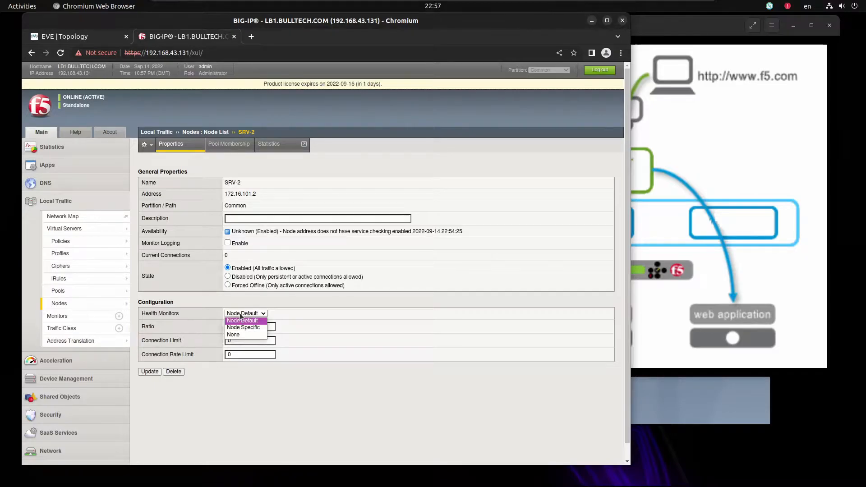
left_click(245, 329)
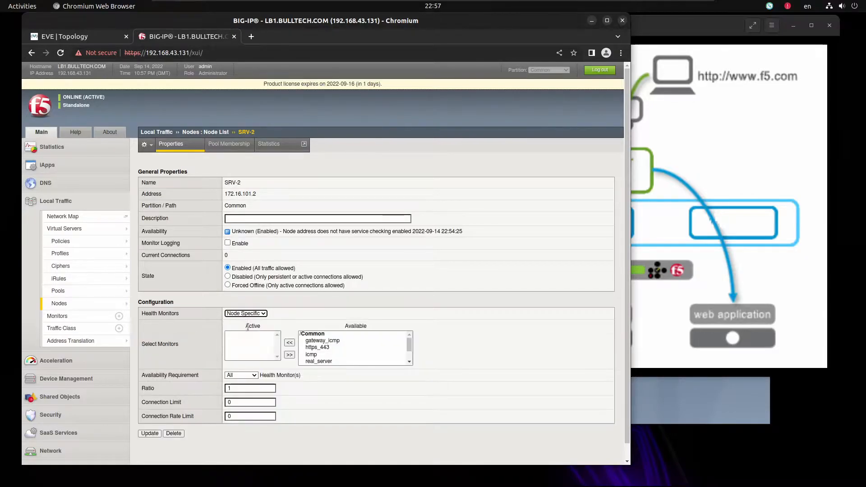
left_click(311, 355)
left_click(289, 355)
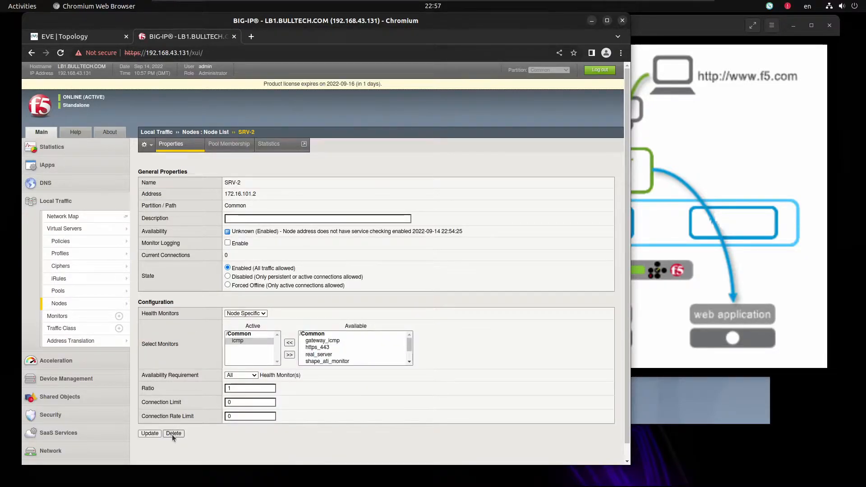
left_click(151, 433)
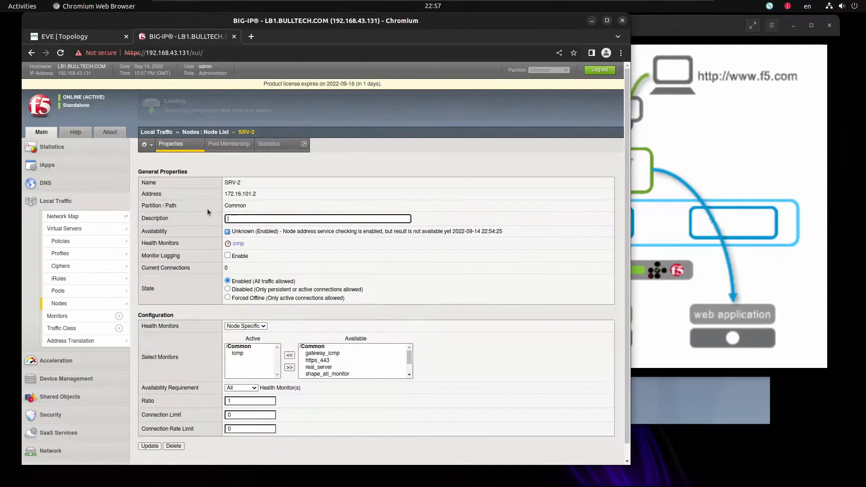
left_click(212, 132)
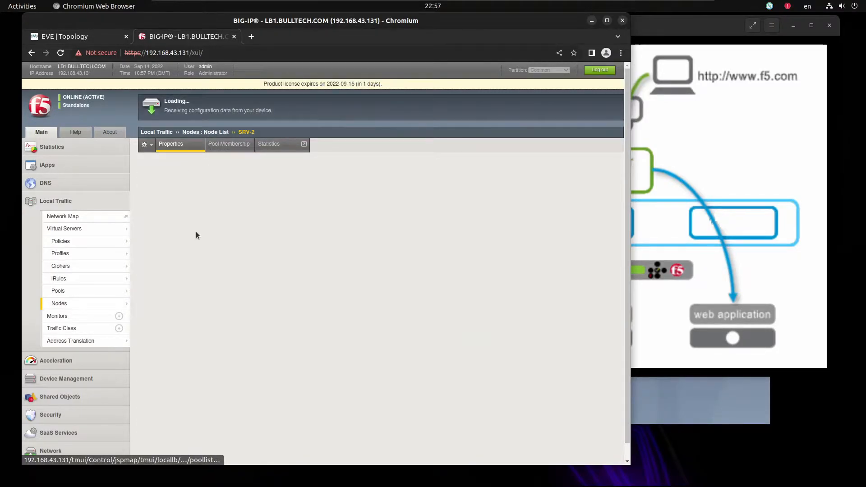
Step: Give node SRV-3 a node-specific icmp active monitor and save it
left_click(186, 218)
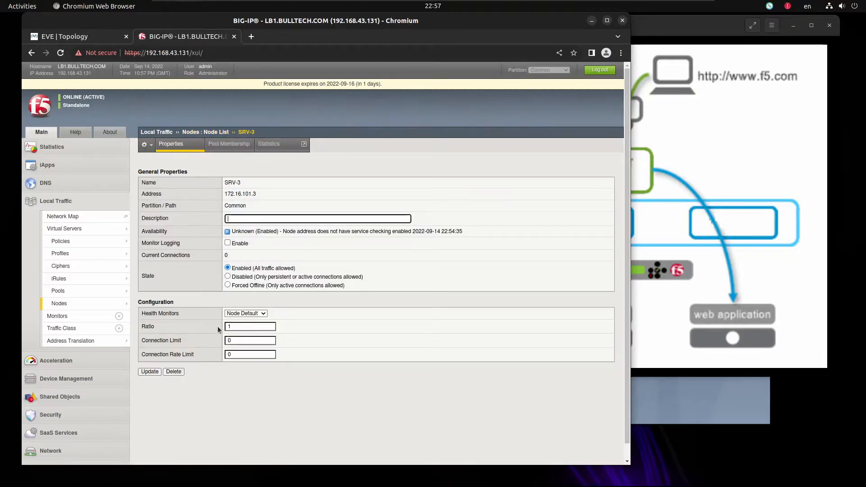
left_click(246, 313)
left_click(239, 333)
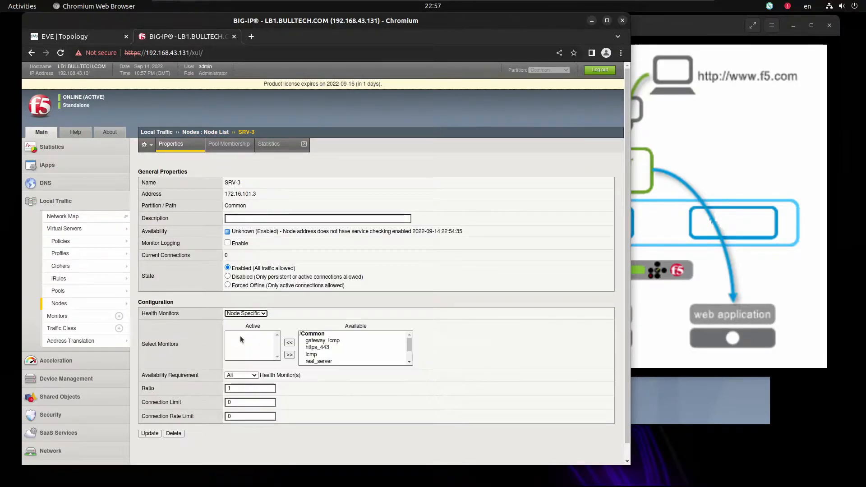
left_click(311, 354)
left_click(289, 343)
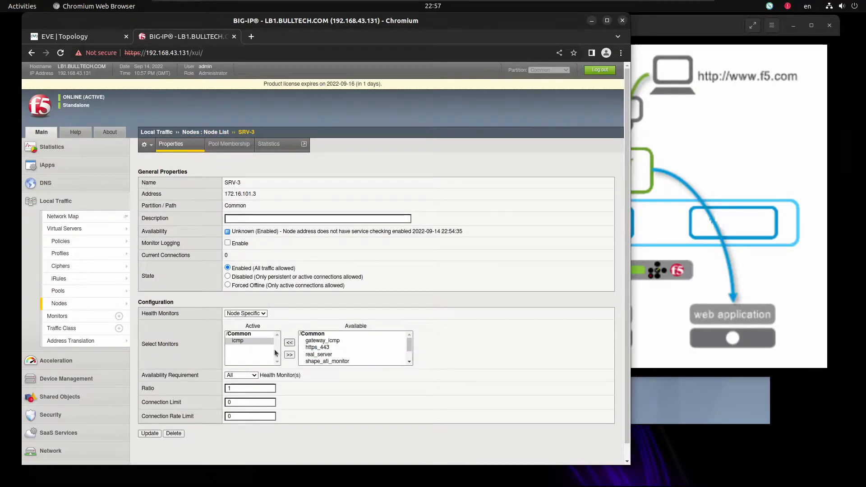
left_click(142, 435)
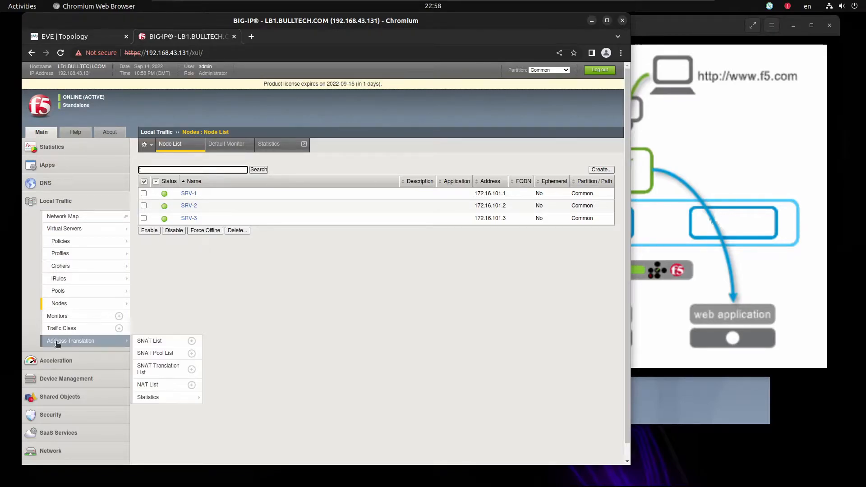
Step: Add http to HTTP_POOL's active health monitors, save, and go back to the pool list
left_click(65, 291)
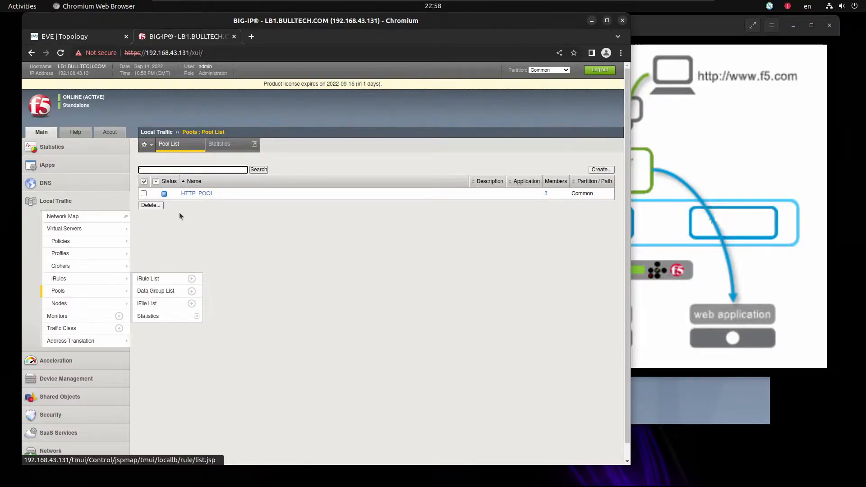
left_click(198, 194)
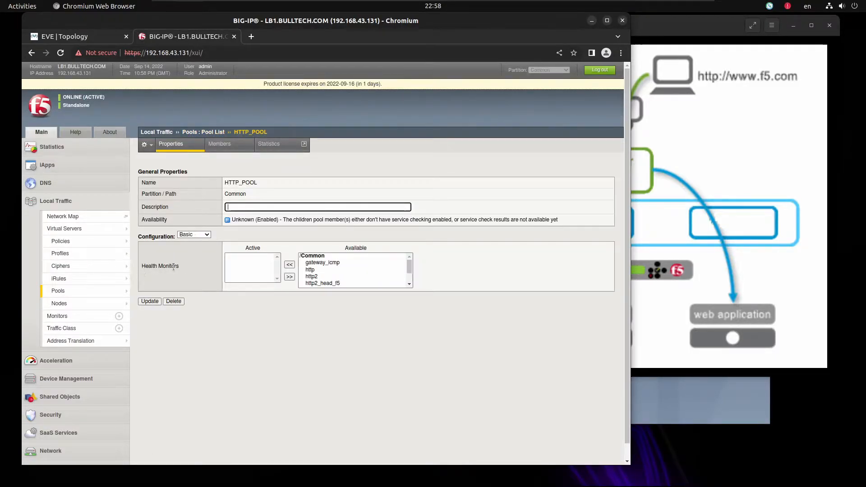
left_click(310, 270)
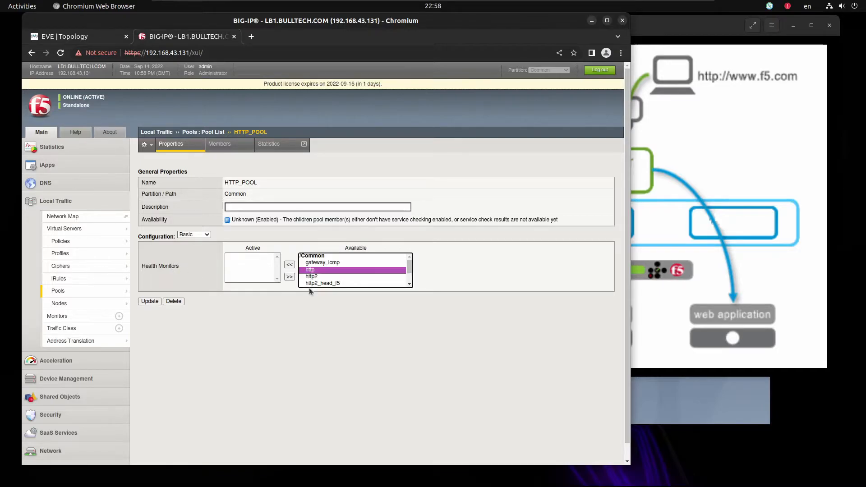
left_click(290, 265)
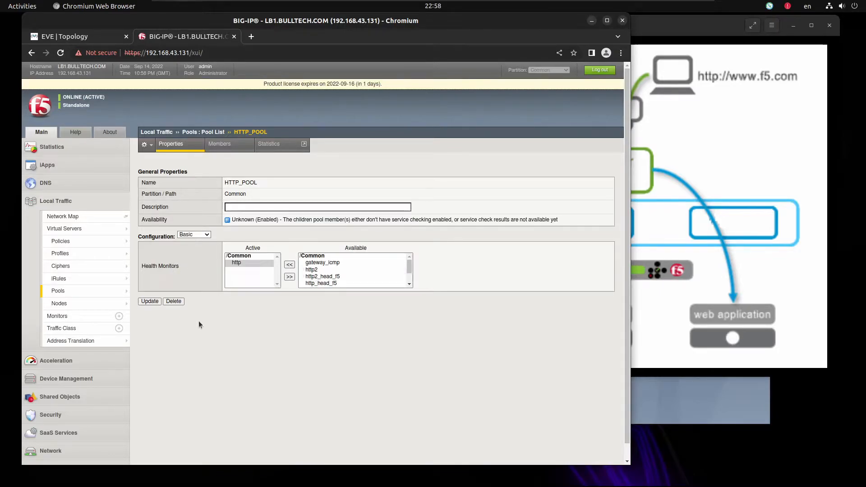
left_click(149, 301)
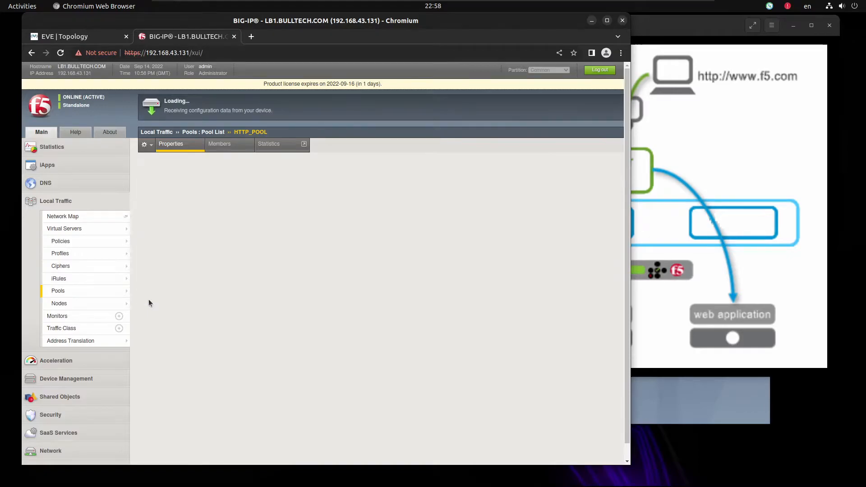
left_click(212, 134)
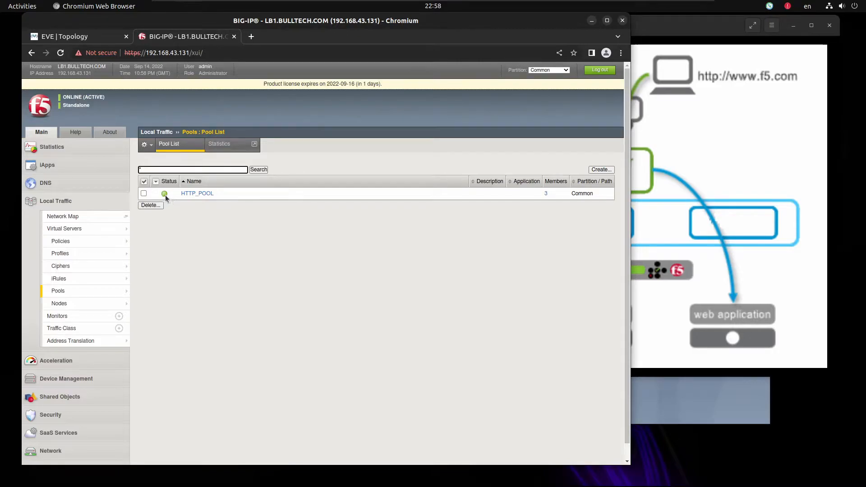
Step: Check HTTP_POOL's available status and view the f5.png load-balancing diagram before returning to BIG-IP
mouse_move(165, 197)
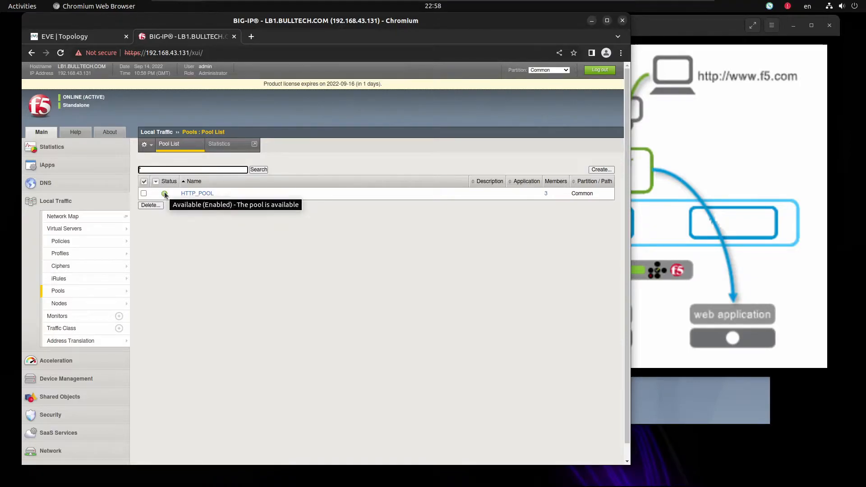
left_click(637, 163)
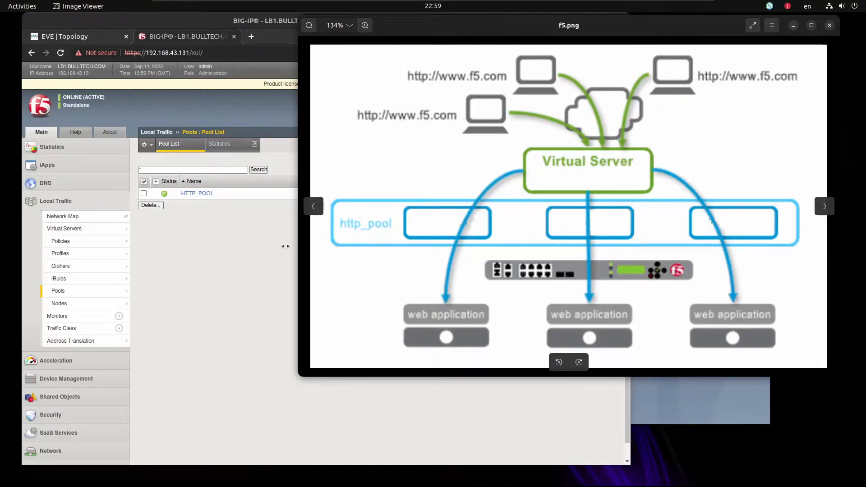
left_click(207, 266)
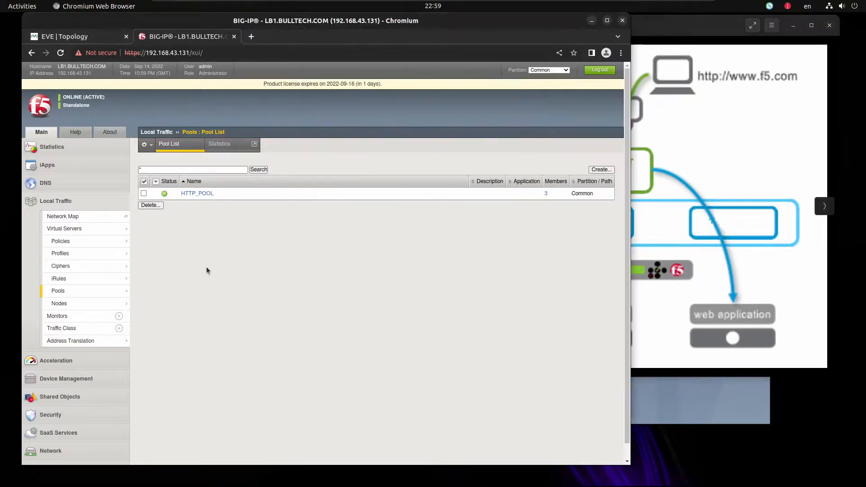
Step: Start virtual server HTTP_VS with destination 172.16.100.80 and service port 80
left_click(66, 229)
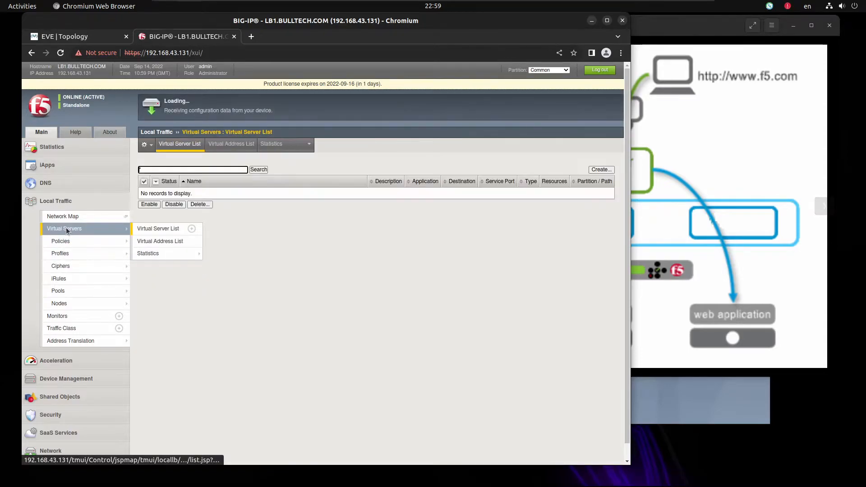
left_click(598, 170)
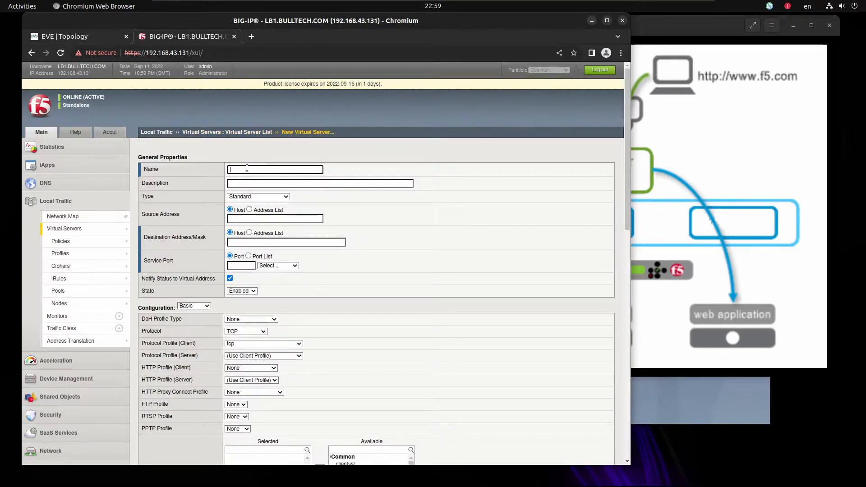
type("HTTP_VS")
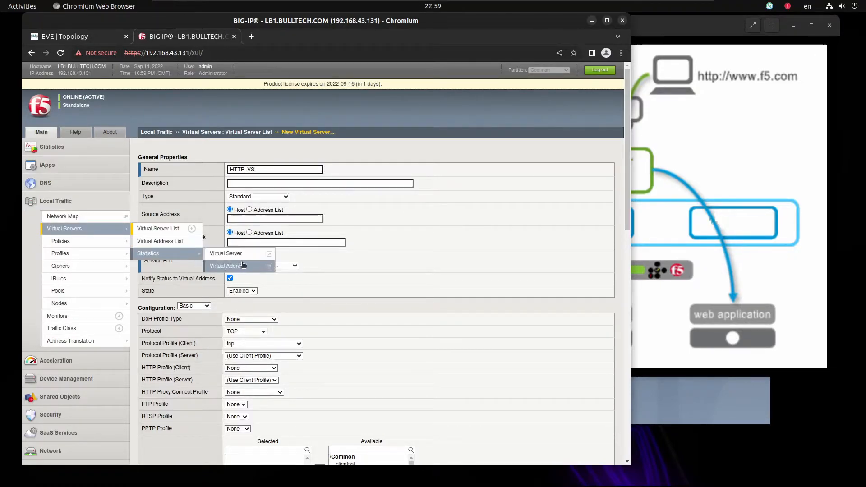
left_click(313, 239)
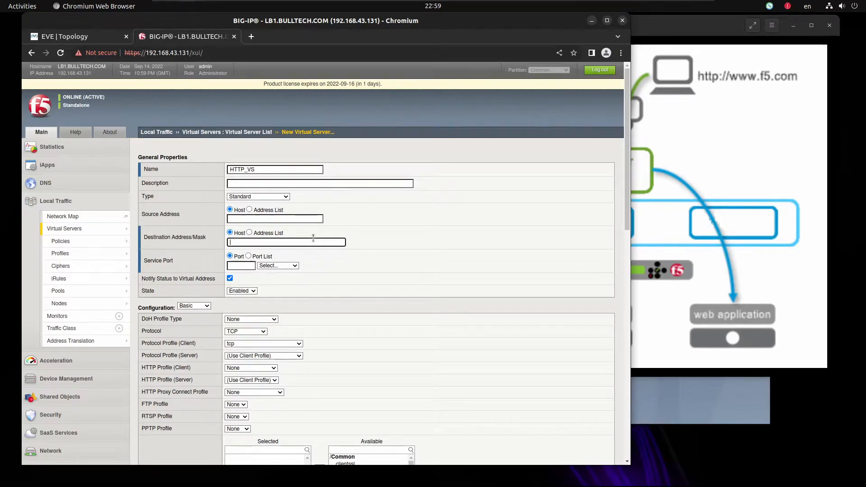
type("172.16.100.80")
left_click(237, 265)
type("80")
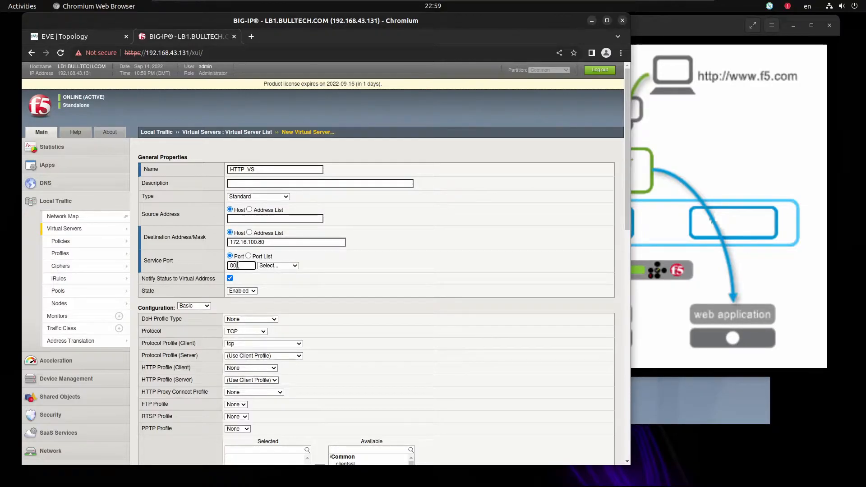
Step: Choose HTTP_POOL as HTTP_VS's default pool and finish the virtual server
scroll(323, 306, "down", 3)
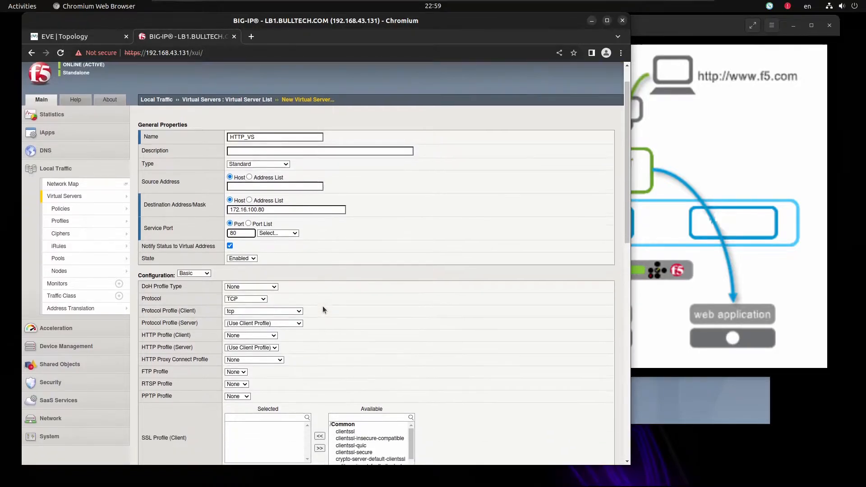
scroll(323, 306, "down", 5)
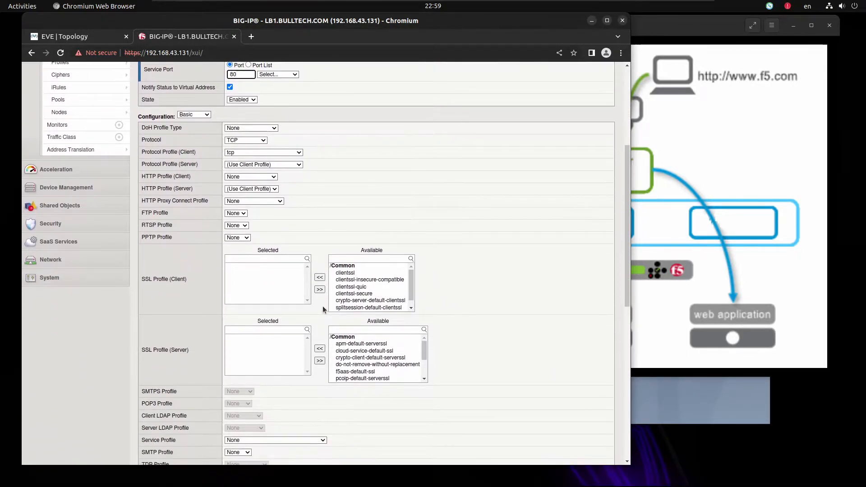
scroll(322, 308, "down", 3)
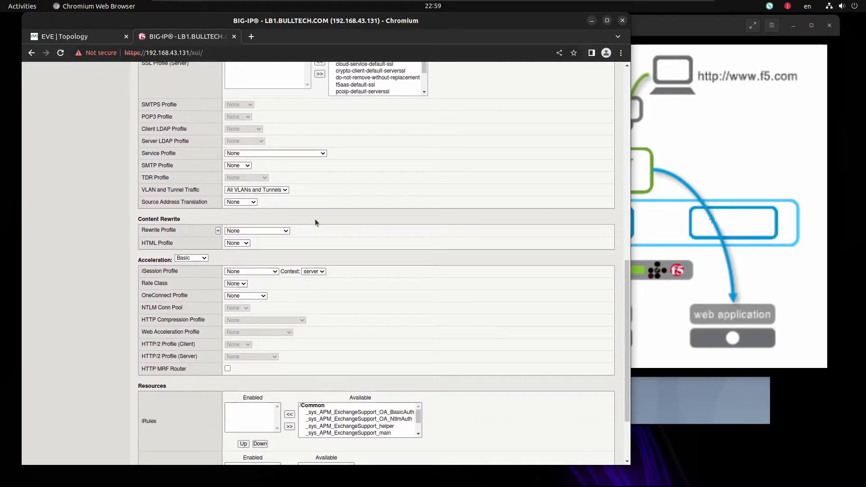
scroll(298, 341, "down", 1)
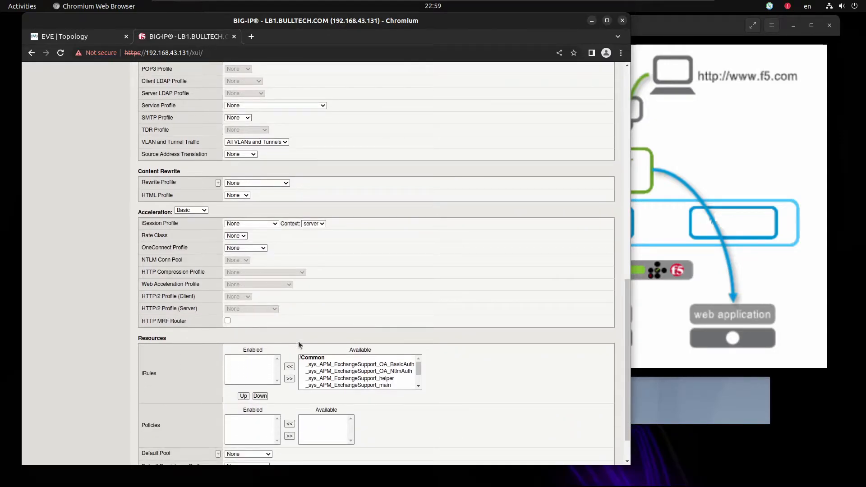
scroll(299, 343, "down", 1)
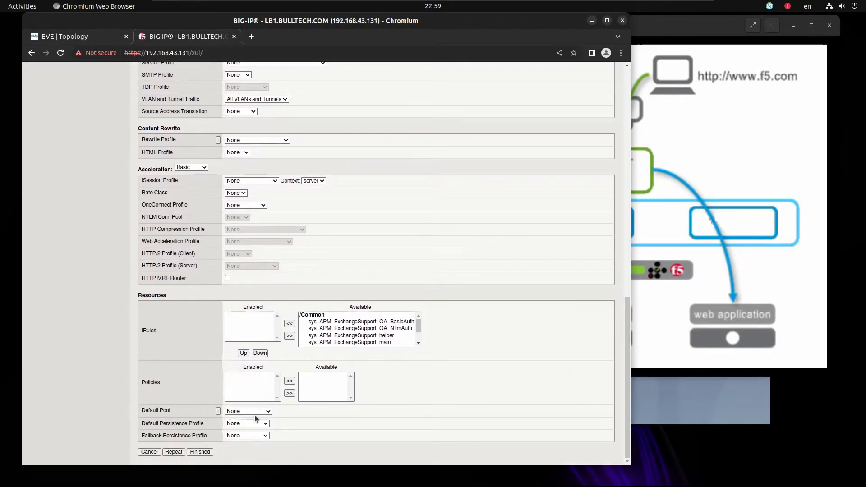
left_click(258, 413)
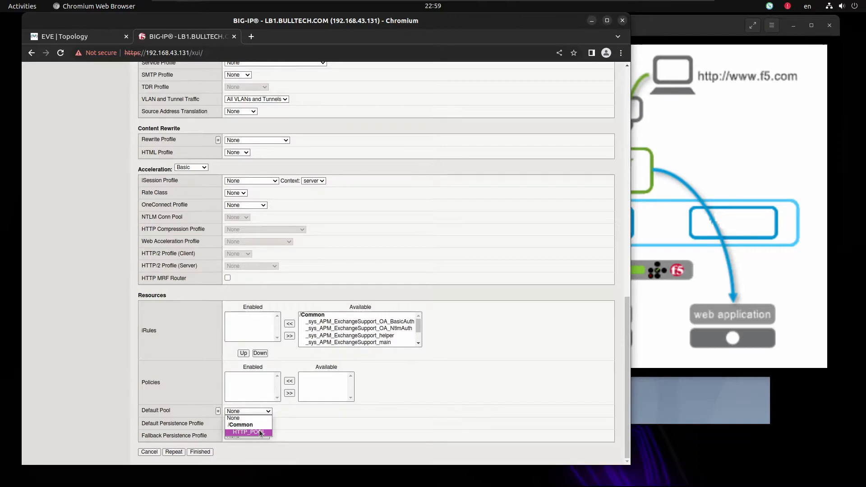
left_click(260, 432)
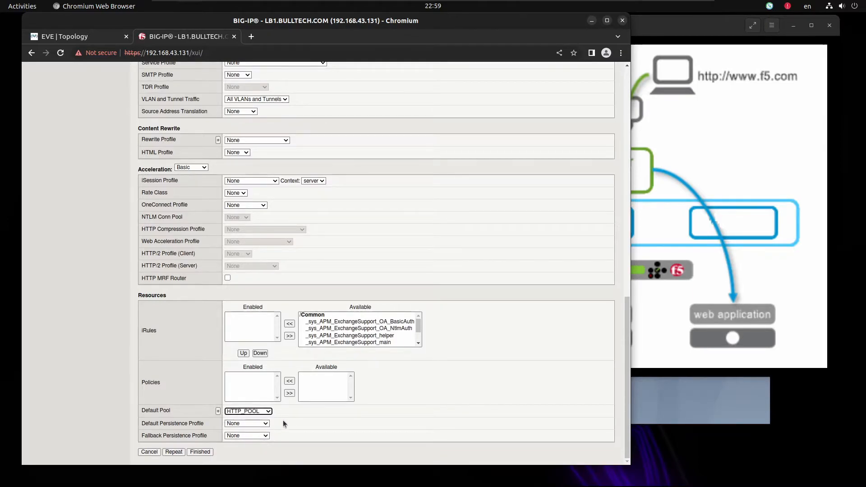
left_click(204, 452)
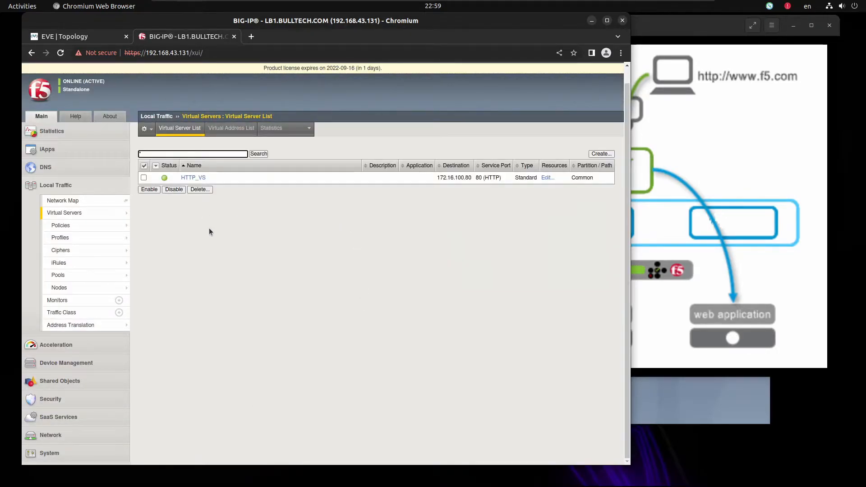
Step: Review HTTP_VS's statistics and the Virtual Address List
left_click(199, 178)
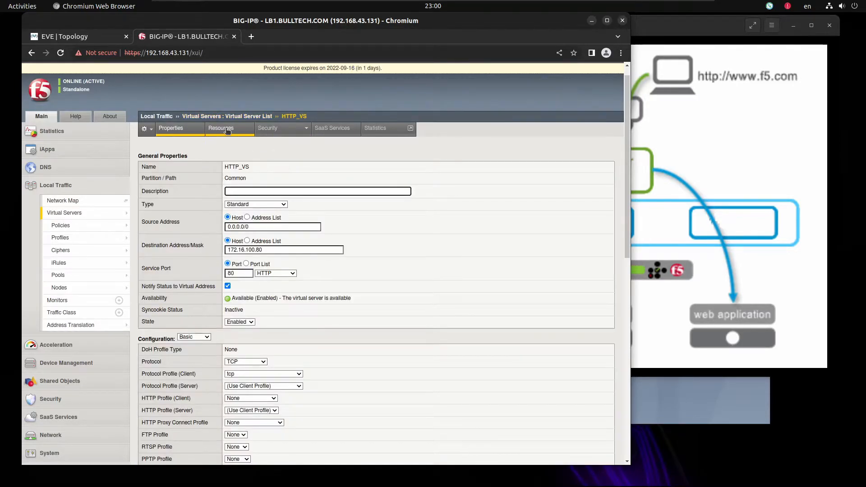
left_click(386, 128)
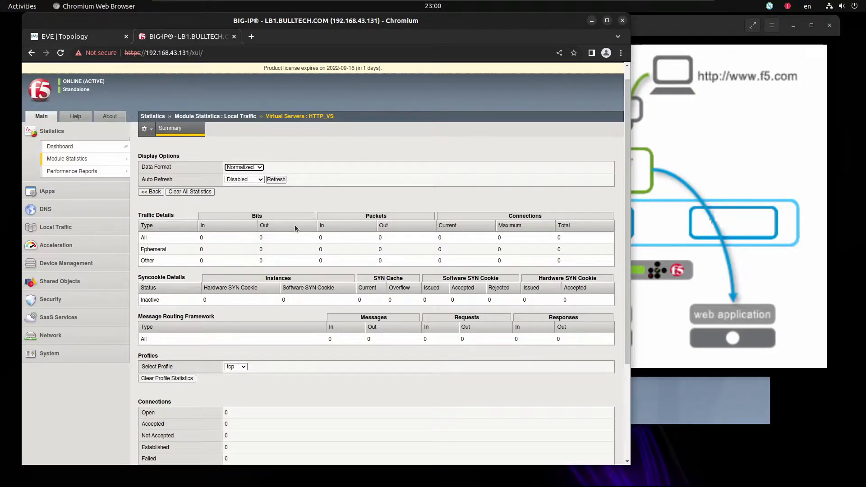
left_click(67, 226)
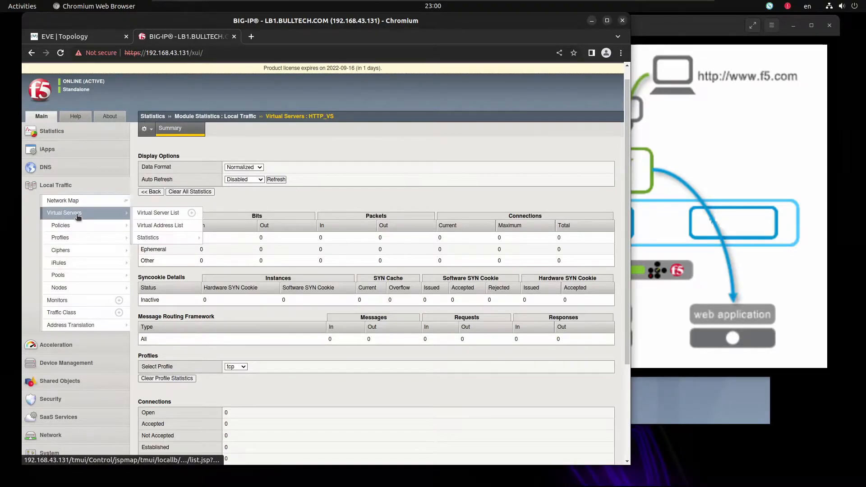
left_click(74, 215)
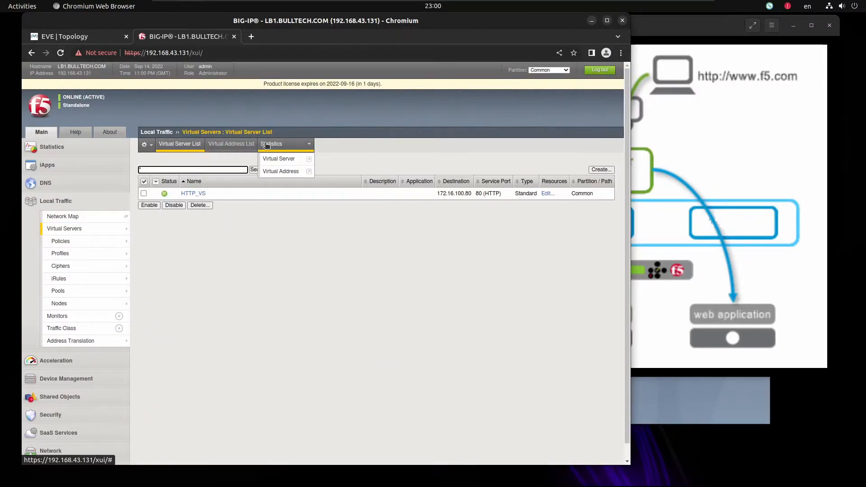
left_click(242, 144)
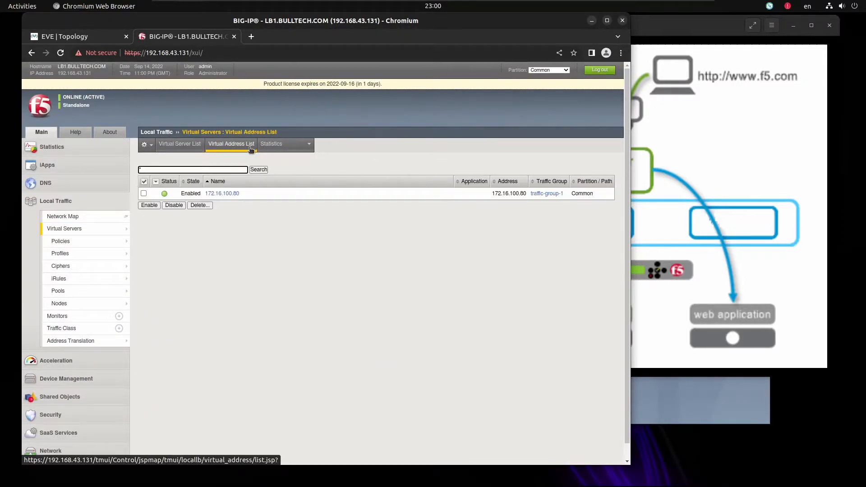
Step: Inspect HTTP_POOL's member statistics, then switch to the EVE Topology view
left_click(62, 290)
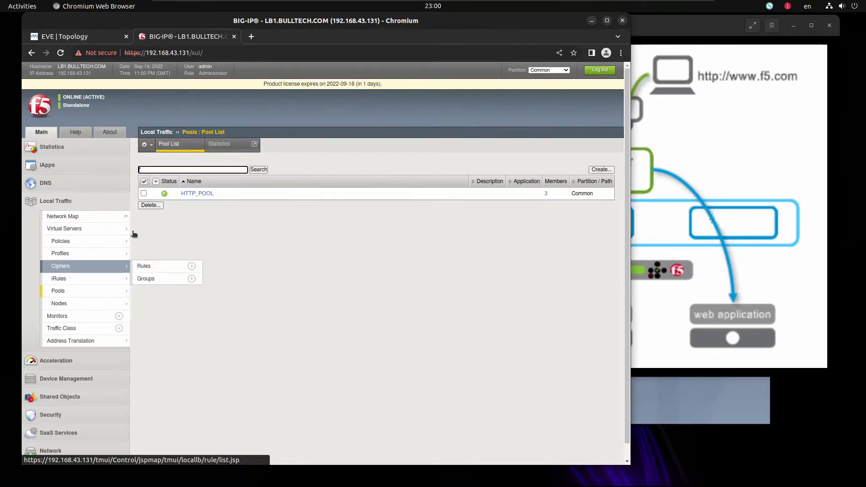
left_click(215, 144)
left_click(185, 248)
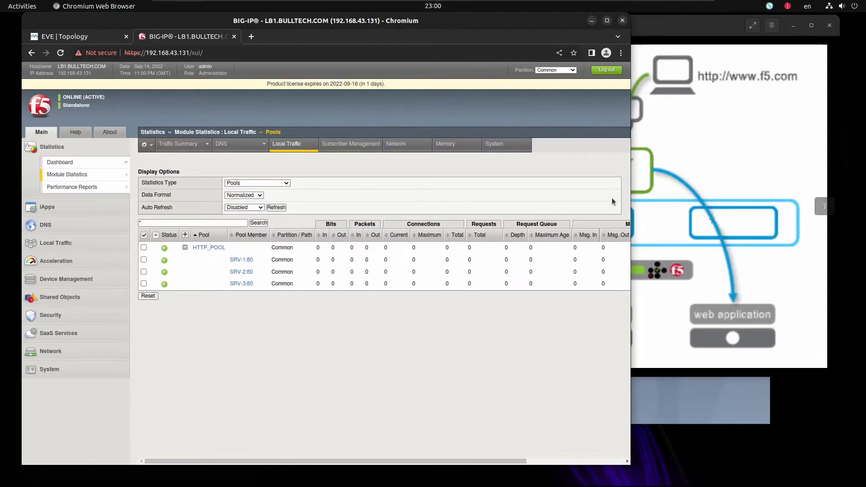
left_click(85, 38)
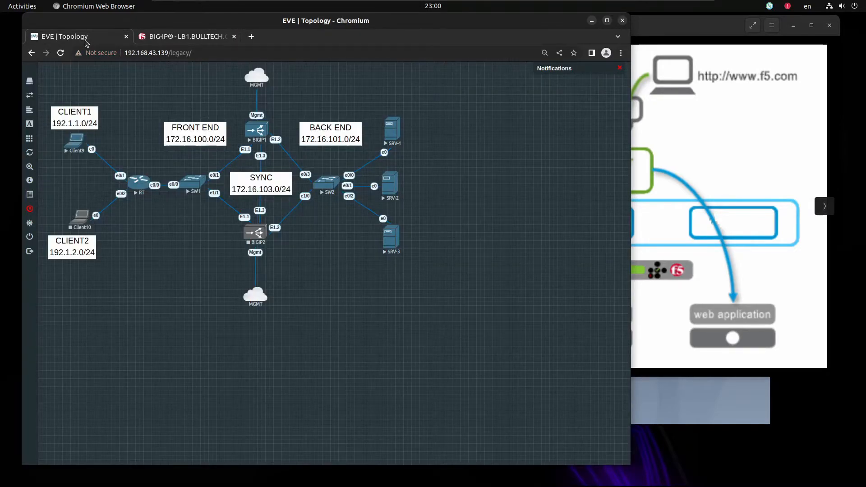
left_click(721, 406)
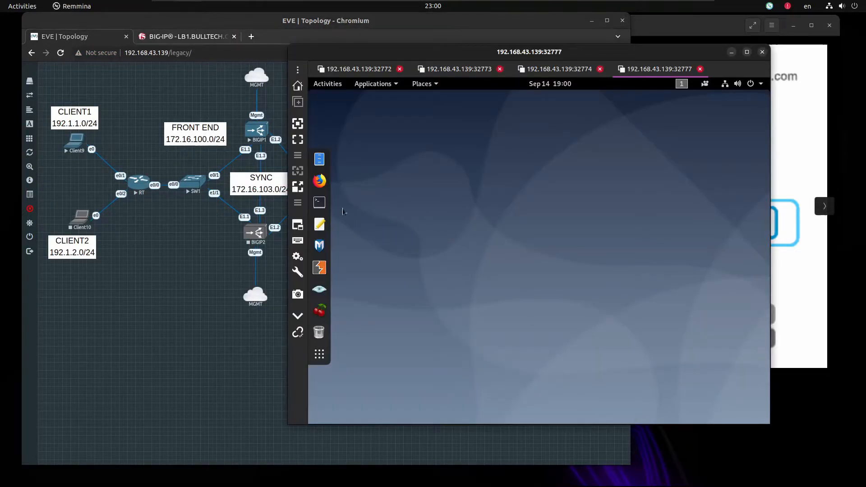
left_click(320, 181)
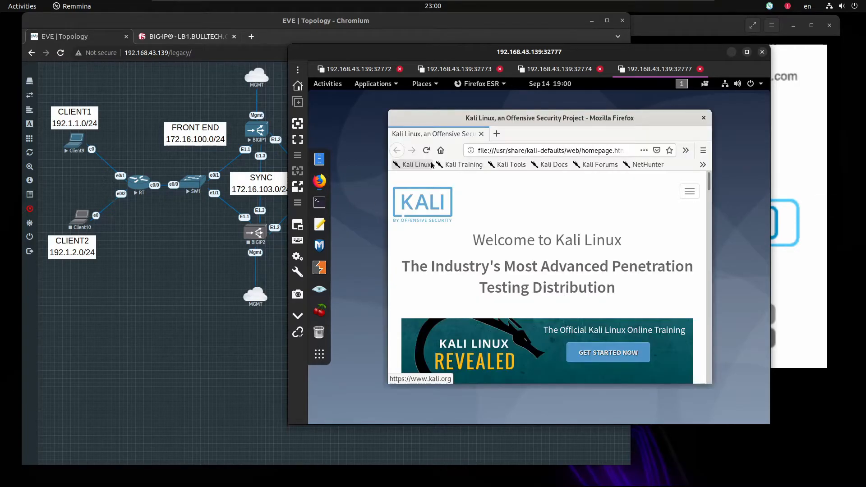
left_click(518, 151)
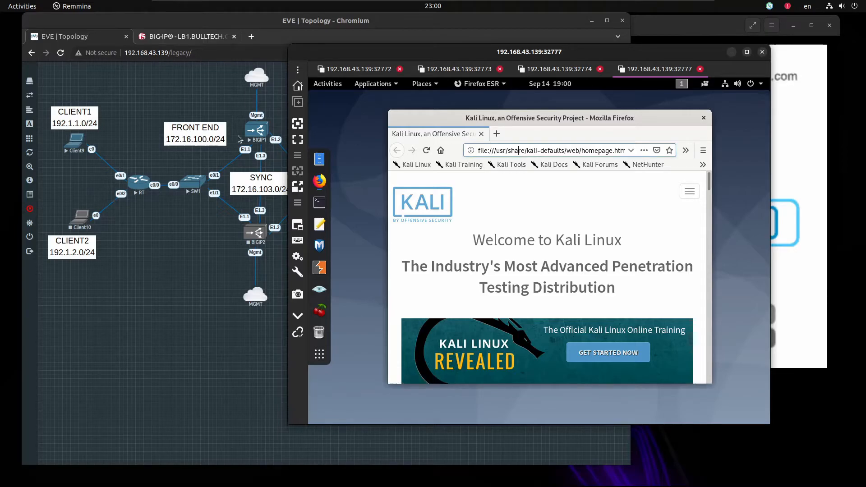
left_click(518, 150)
type("HTTP")
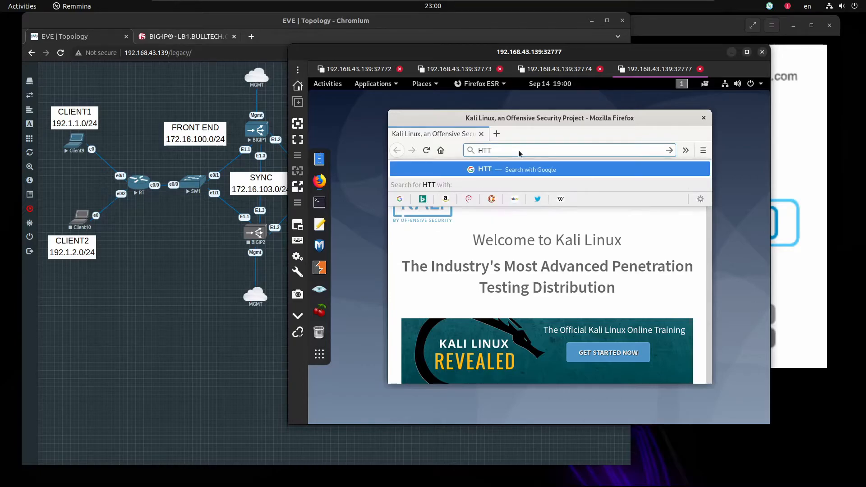
key("BackSpace")
key("BackSpace")
key("BackSpace")
key("BackSpace")
type("http://172")
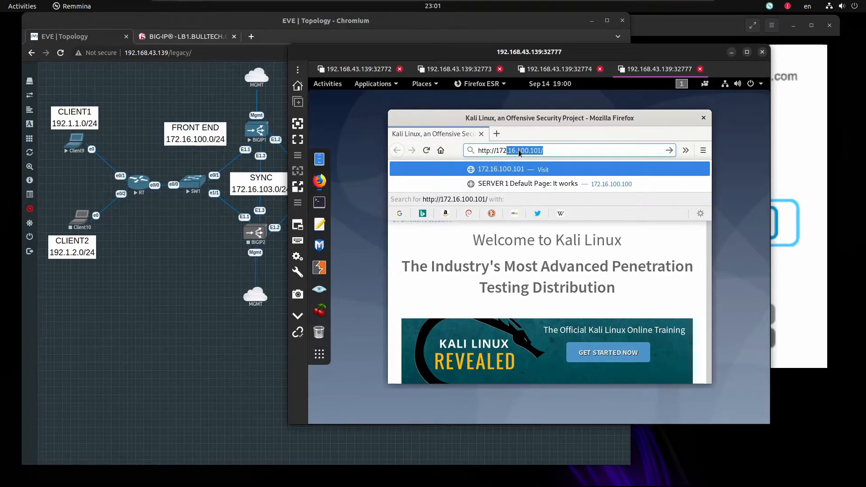
type(".16.100.180")
key("BackSpace")
key("BackSpace")
key("BackSpace")
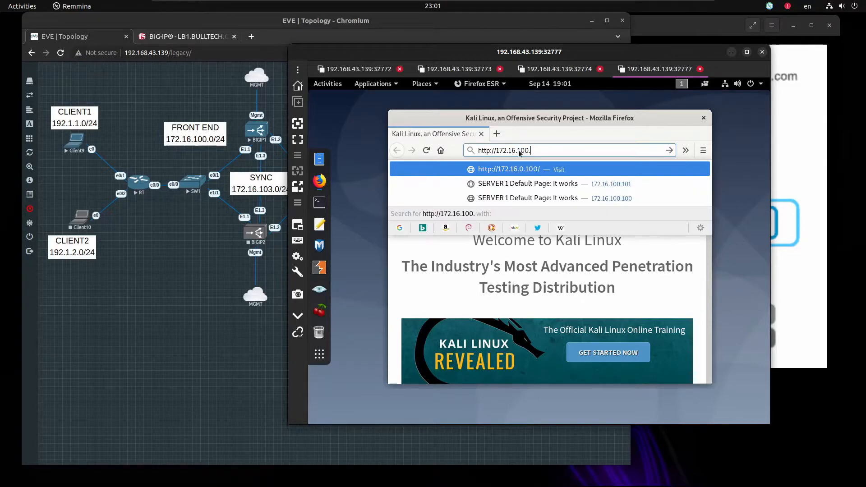
type("80")
key("Return")
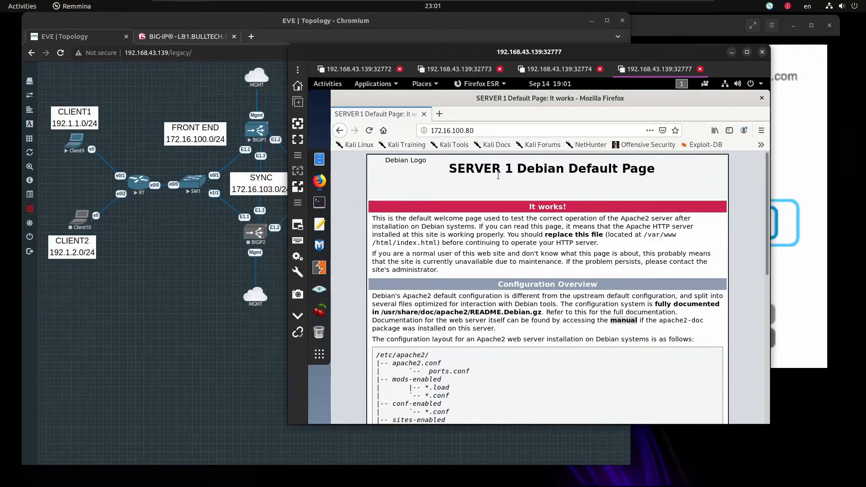
Step: Reload the page repeatedly to see responses rotate among SERVER 1–3, then return to BIG-IP
left_click(369, 131)
left_click(369, 131)
left_click(370, 131)
left_click(370, 130)
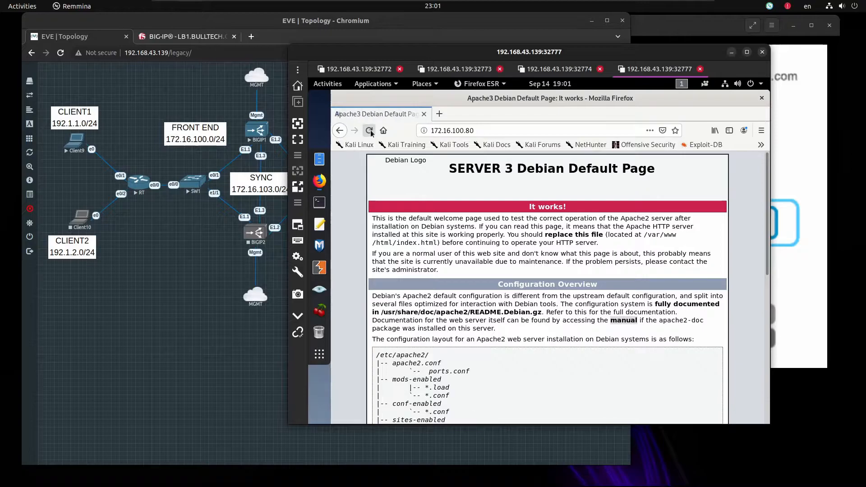
left_click(369, 130)
left_click(370, 130)
left_click(369, 130)
left_click(370, 130)
left_click(369, 130)
left_click(371, 132)
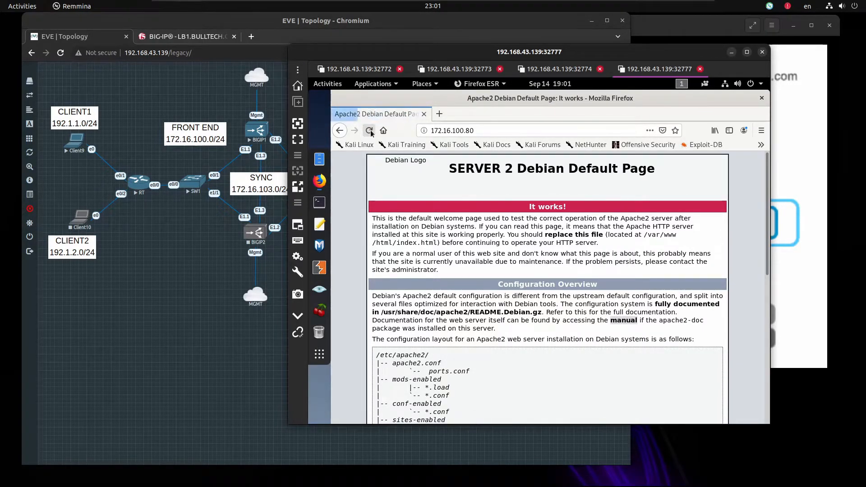
left_click(370, 131)
left_click(371, 131)
left_click(371, 132)
left_click(370, 131)
left_click(371, 132)
left_click(371, 132)
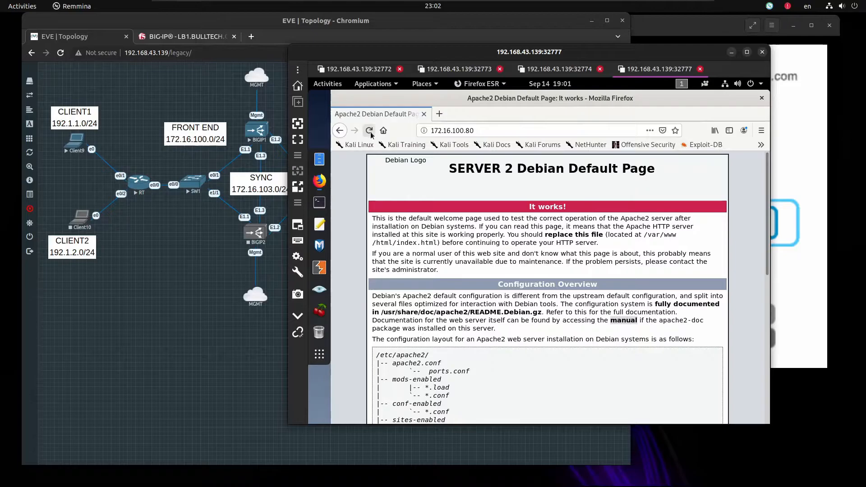
left_click(371, 132)
left_click(370, 132)
left_click(370, 132)
left_click(371, 132)
left_click(370, 132)
left_click(370, 132)
left_click(371, 131)
left_click(370, 132)
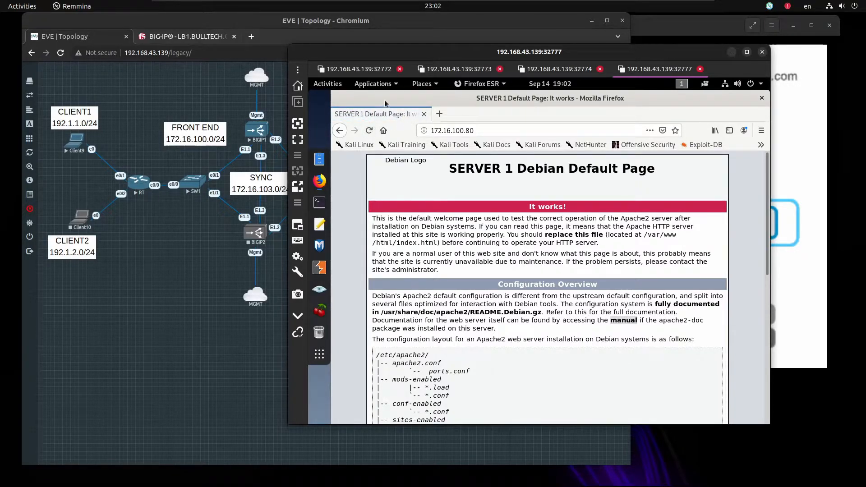
left_click(188, 36)
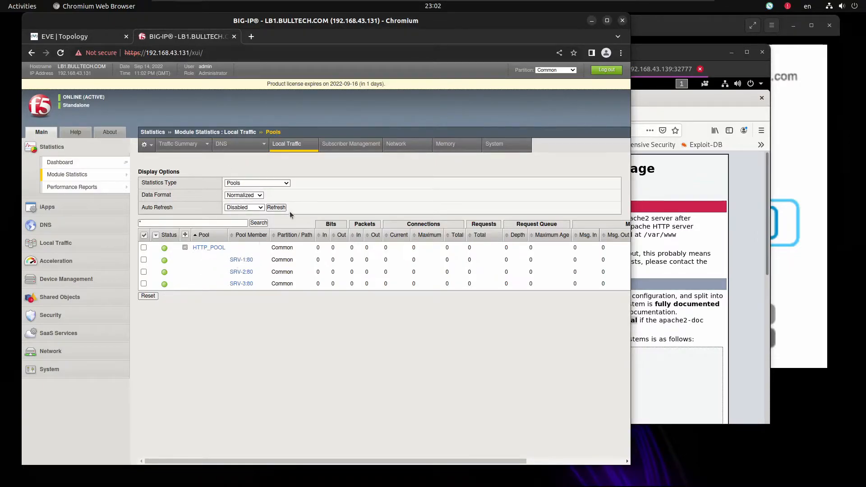
Step: Refresh pool statistics and expand HTTP_POOL, reading member totals of 23, 22 and 22 connections
left_click(276, 207)
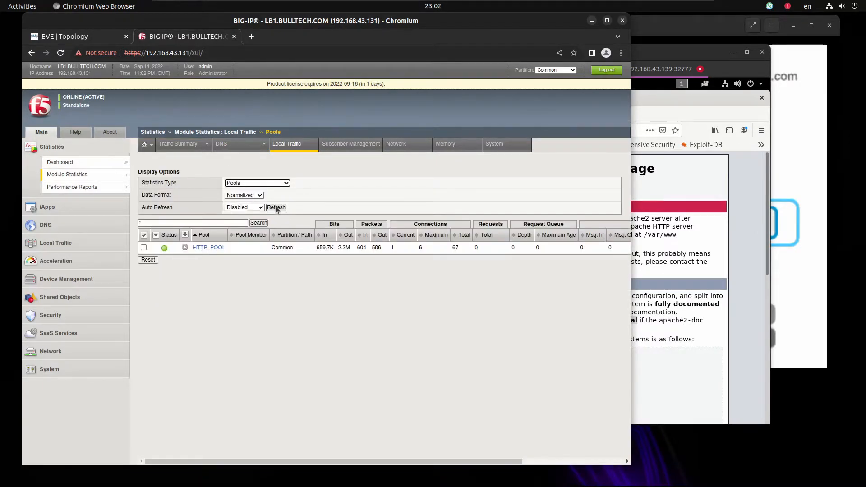
left_click(185, 247)
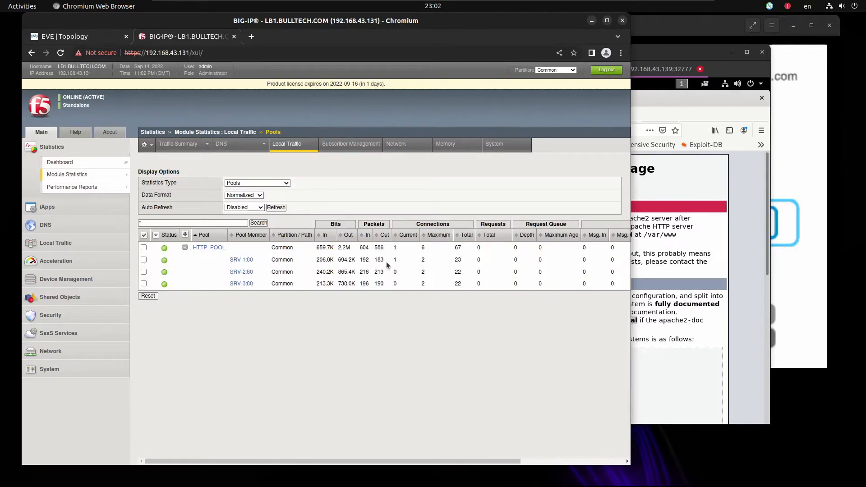
double_click(457, 260)
double_click(456, 273)
left_click(456, 282)
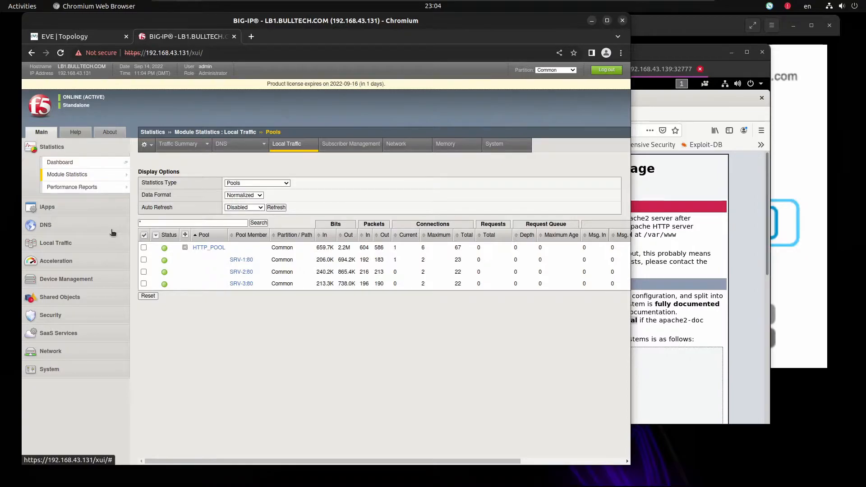
left_click(68, 242)
mouse_move(111, 296)
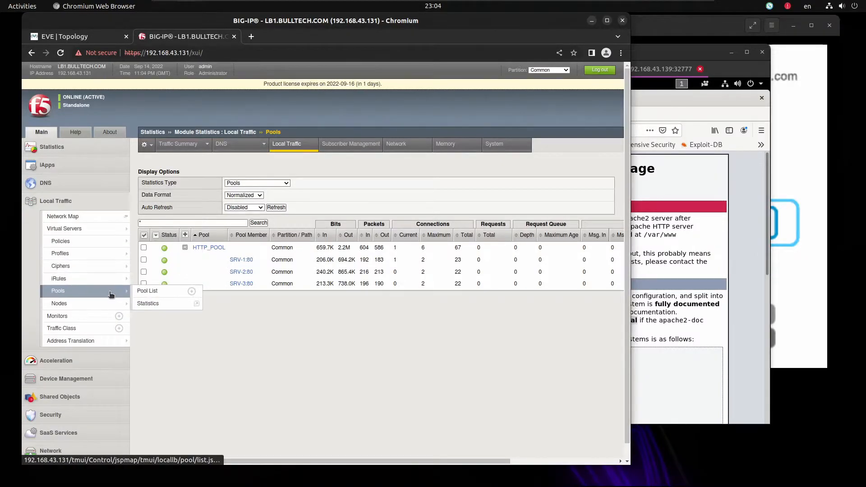
Step: Start a new pool named SSH_POOL with the tcp_half_open health monitor
left_click(72, 291)
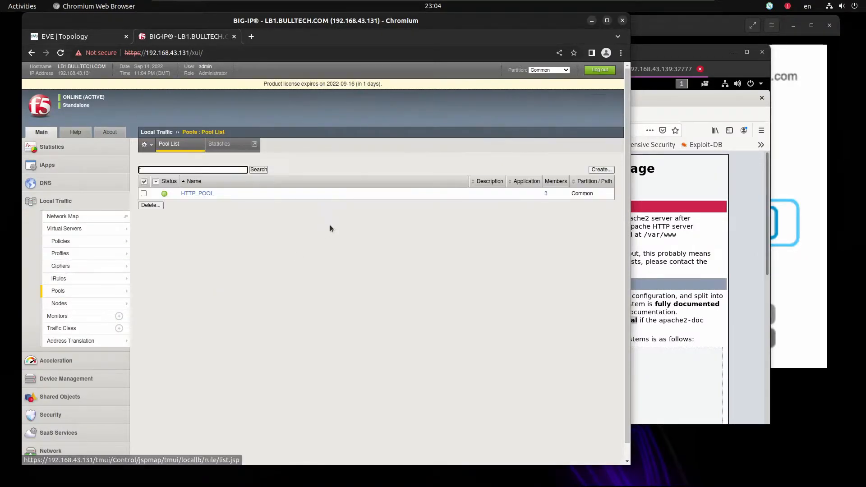
left_click(601, 170)
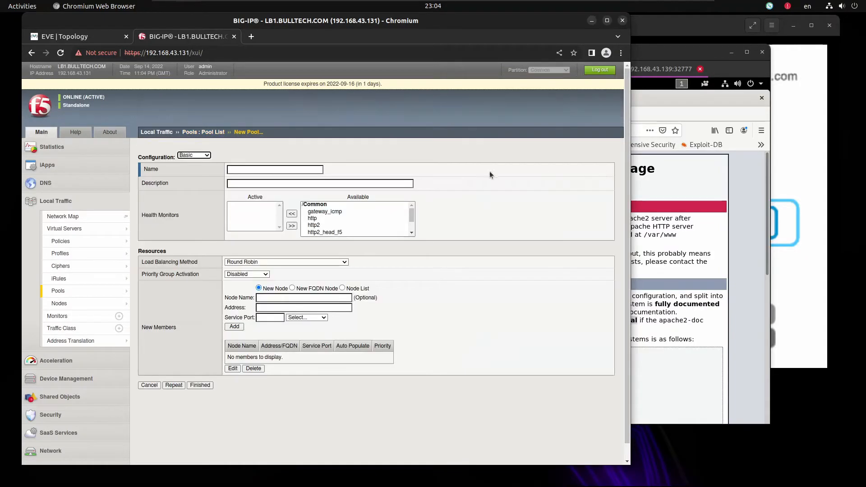
left_click(260, 168)
type("SSH_POOL")
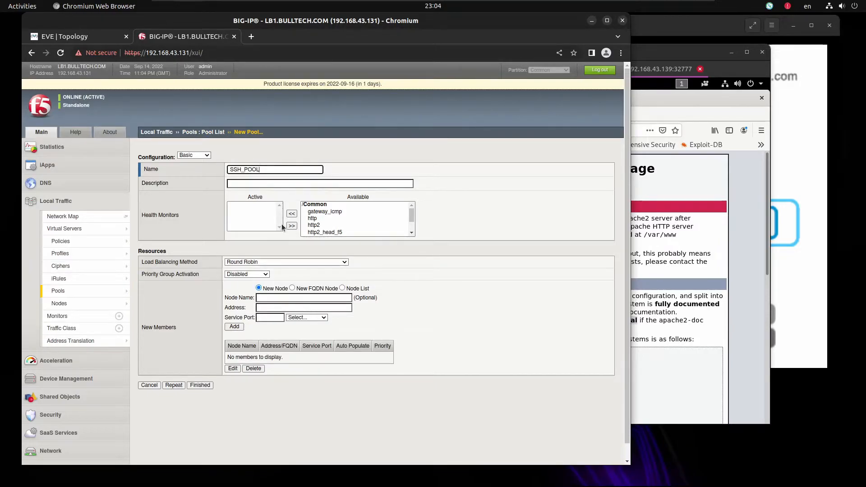
left_click(411, 233)
scroll(412, 233, "down", 10)
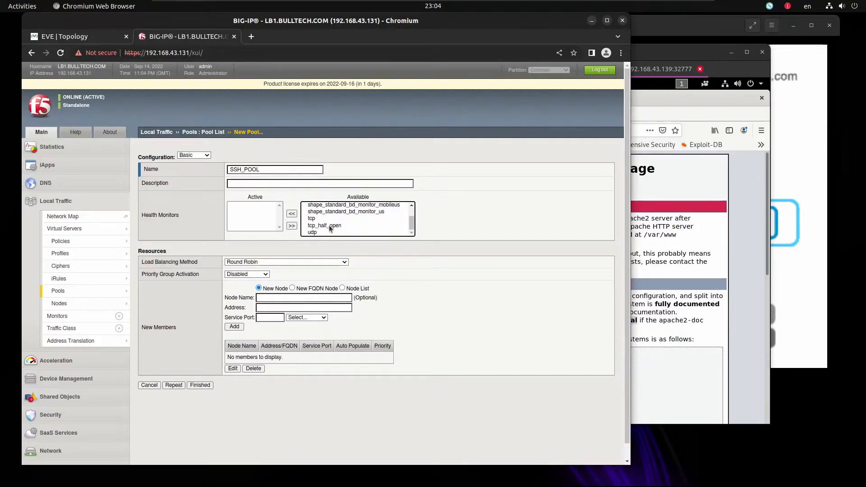
left_click(330, 226)
left_click(291, 213)
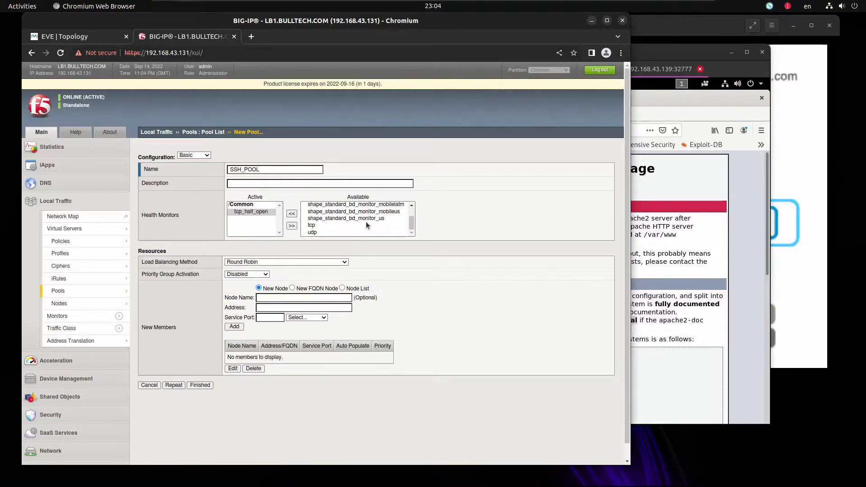
scroll(366, 224, "up", 5)
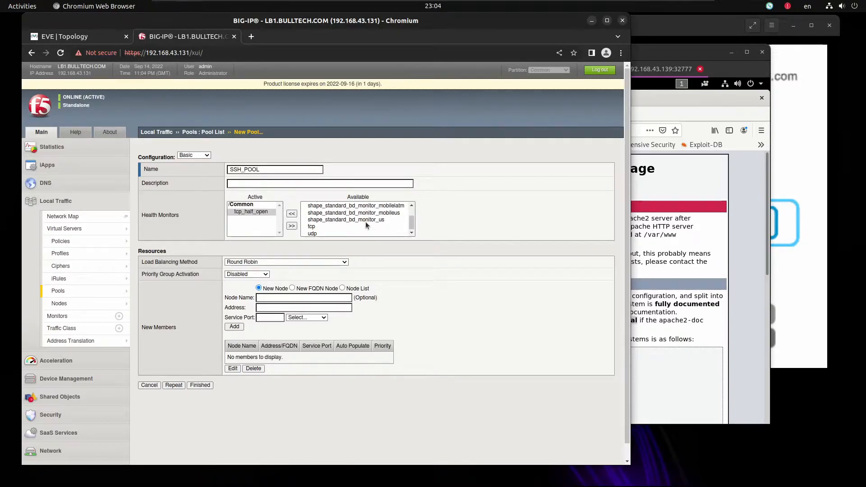
scroll(366, 221, "up", 2)
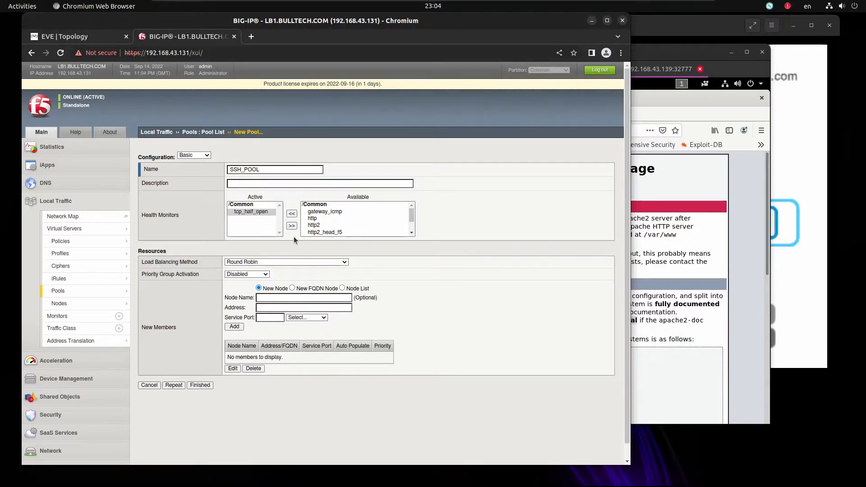
Step: Add SRV-1, SRV-2 and SRV-3 on port 22 as members and save SSH_POOL
left_click(342, 288)
left_click(269, 305)
type("22")
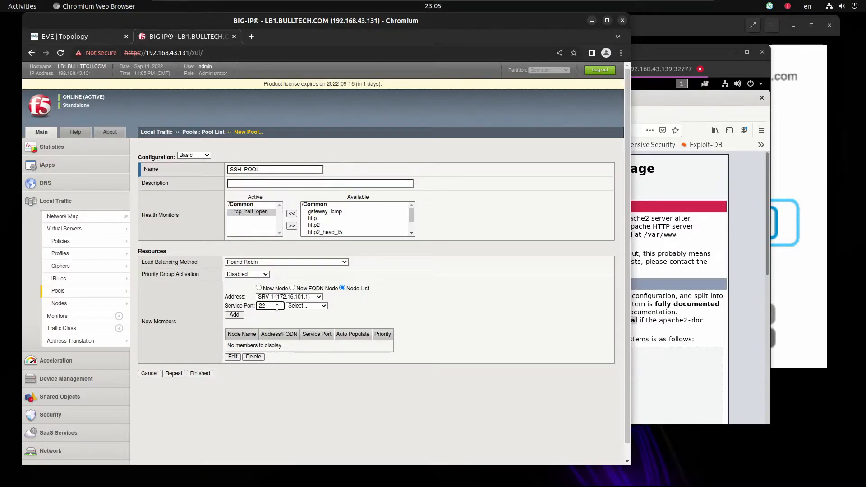
left_click(236, 315)
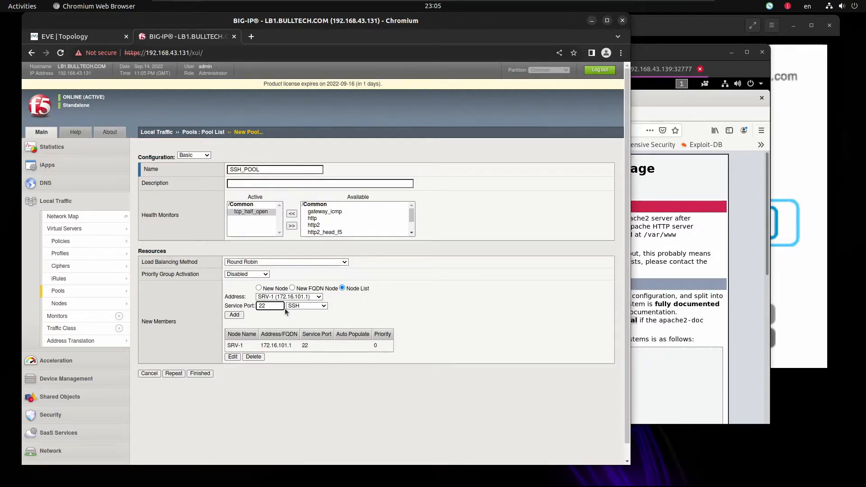
left_click(303, 297)
left_click(288, 316)
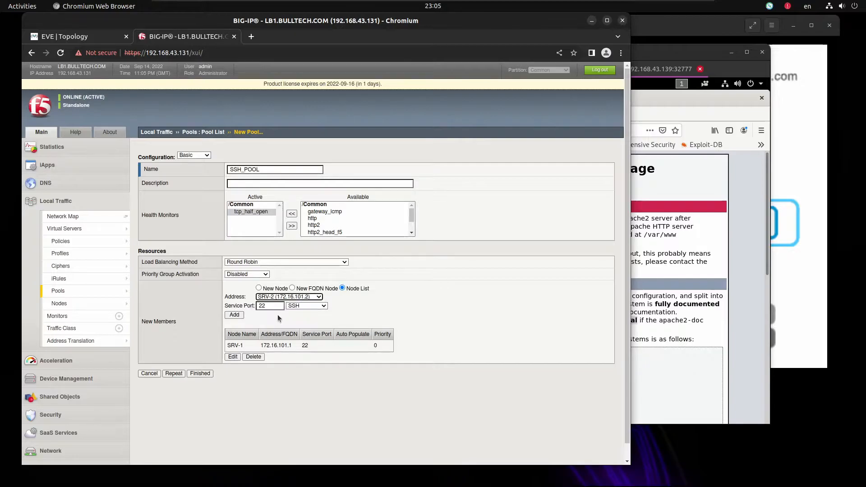
left_click(234, 315)
left_click(311, 297)
left_click(300, 323)
left_click(235, 315)
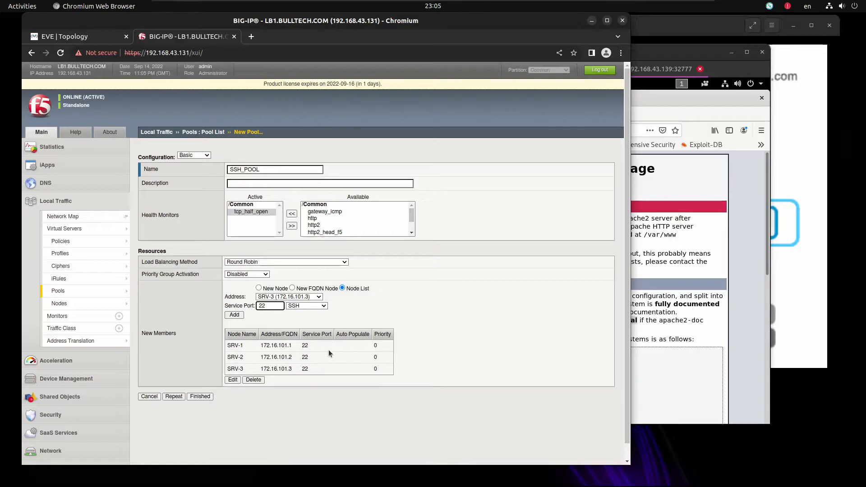
left_click(200, 397)
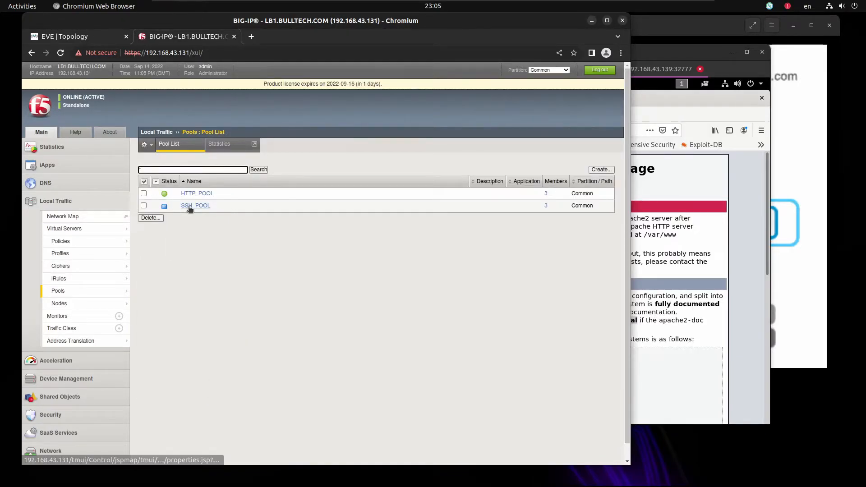
Step: Reload the Pool List to show SSH_POOL as available, then list the virtual servers
left_click(190, 207)
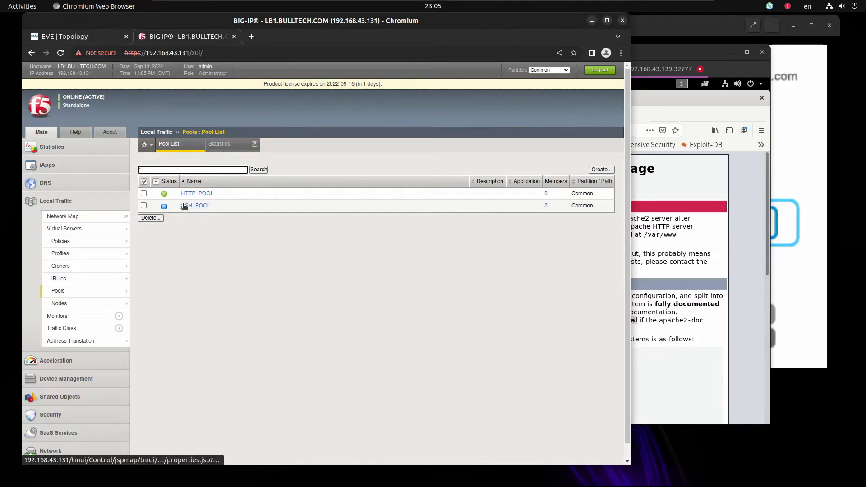
mouse_move(164, 206)
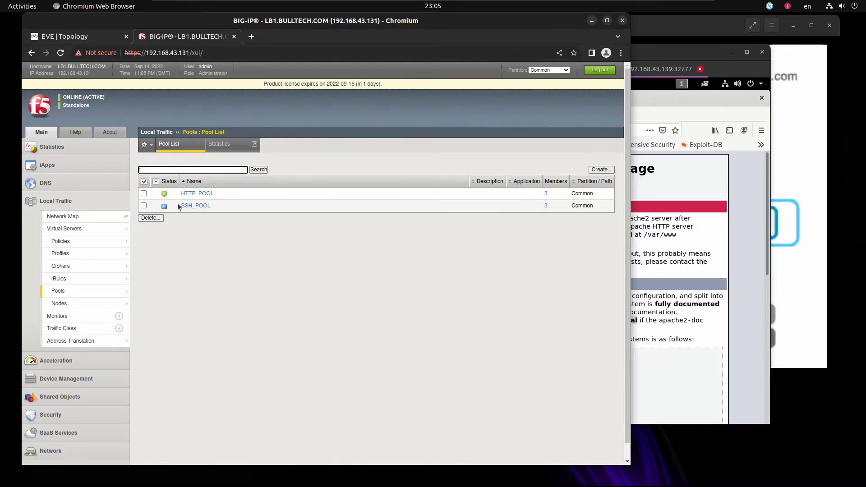
left_click(193, 133)
mouse_move(163, 208)
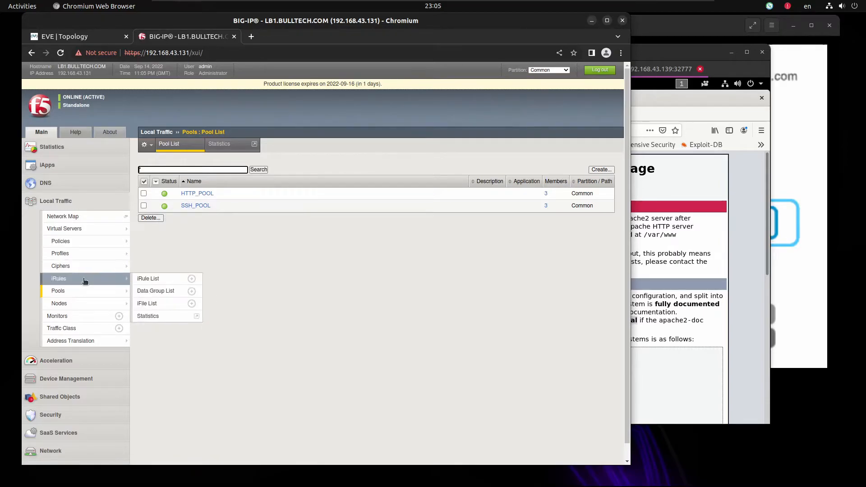
left_click(81, 227)
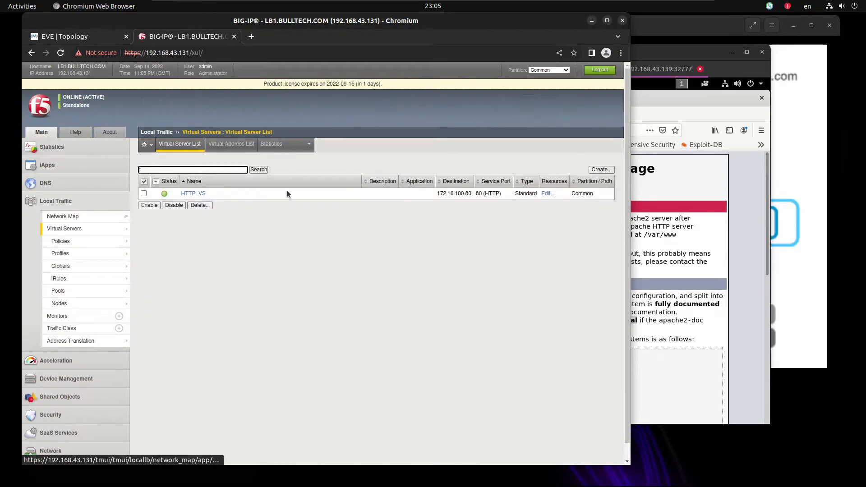
Step: Create virtual server SSH_VS at 172.16.100.22 port 22 with default pool SSH_POOL
left_click(601, 170)
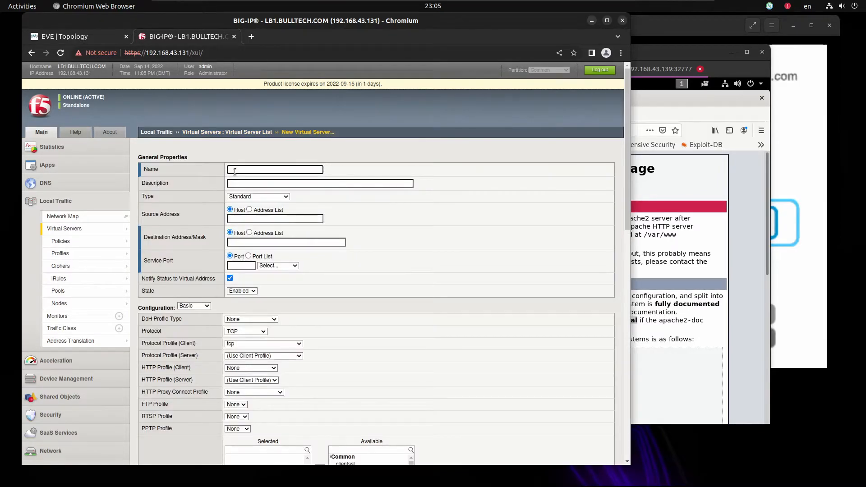
type("SSH_VS")
left_click(251, 239)
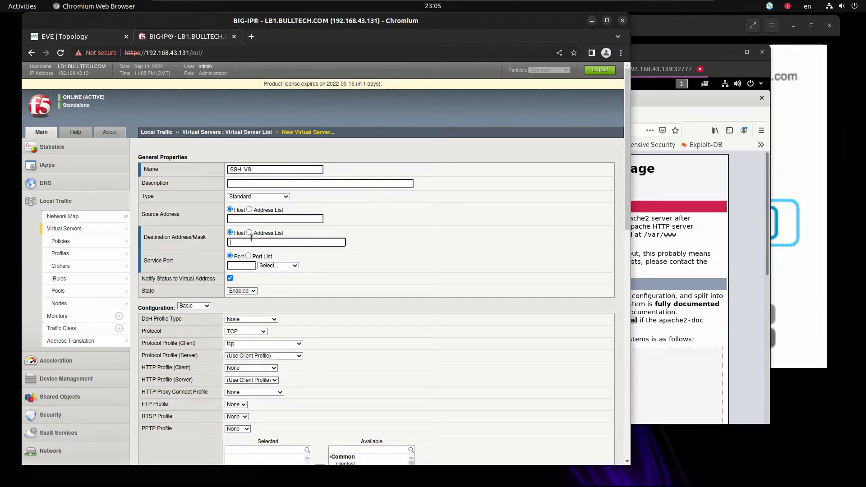
type("1723")
type("2.")
type("65")
type(".")
type("1")
type("00.22")
left_click(245, 264)
type("22")
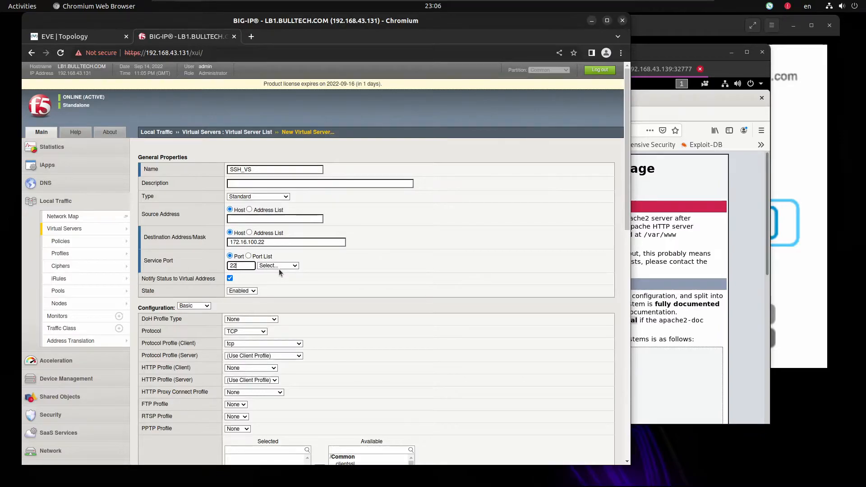
scroll(279, 269, "down", 5)
scroll(278, 269, "down", 6)
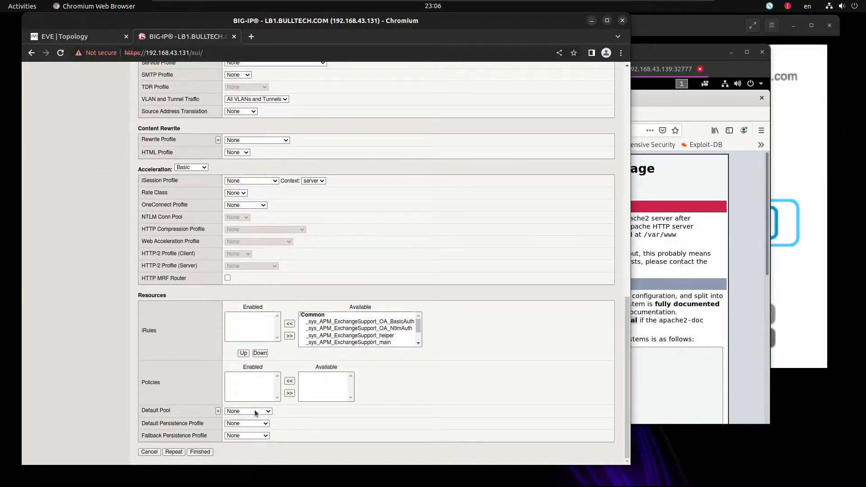
left_click(252, 411)
left_click(245, 437)
left_click(202, 452)
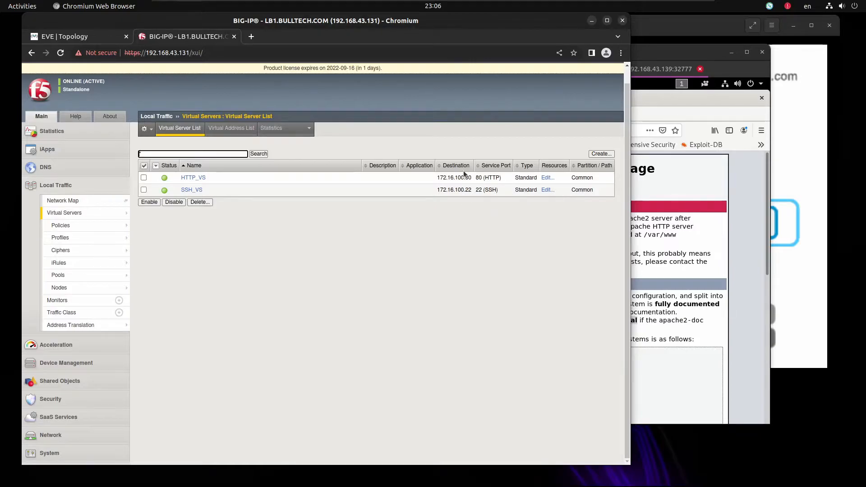
Step: Close the remote web page and SSH as root to 172.16.100.22 from a Kali terminal
left_click(684, 109)
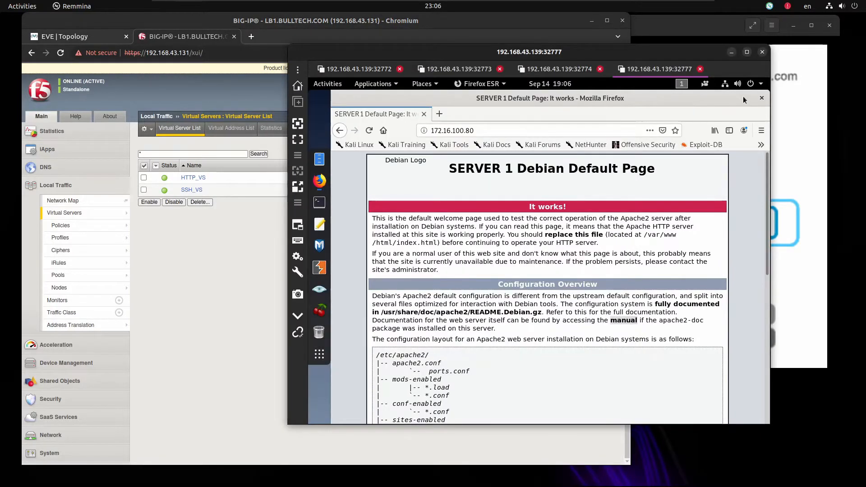
left_click(761, 97)
left_click(319, 203)
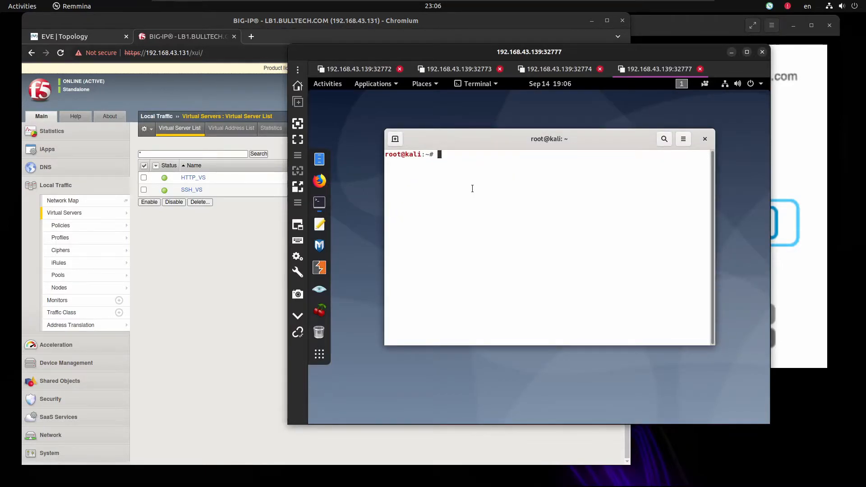
type("ssh root@172.16.100.22")
key("Return")
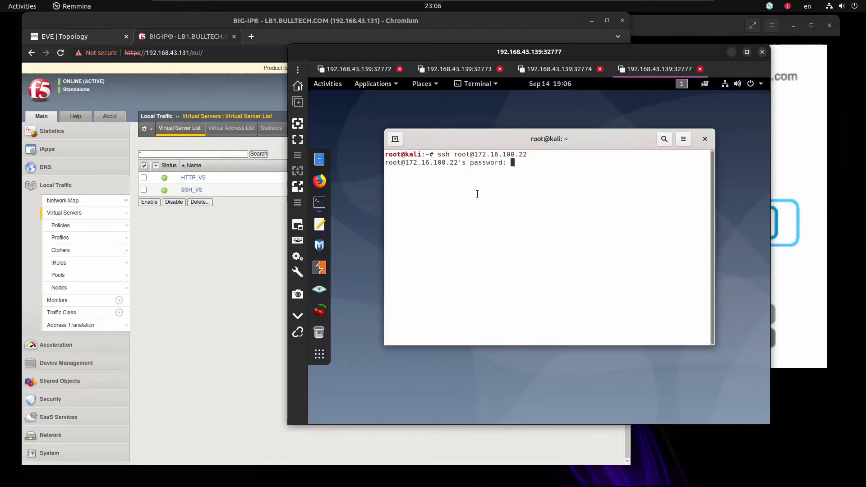
key("Return")
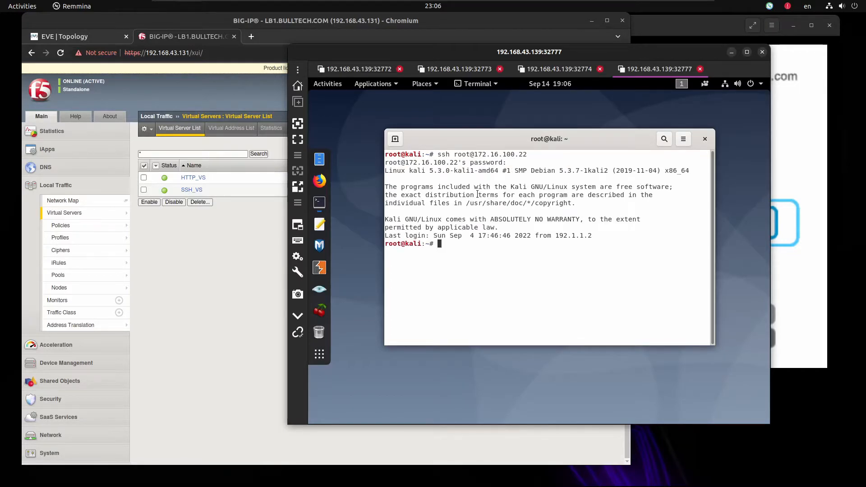
Step: Run ip a and confirm the session landed on the server at 172.16.101.1
type("ifconfig")
key("BackSpace")
key("BackSpace")
key("BackSpace")
key("BackSpace")
key("BackSpace")
key("BackSpace")
key("BackSpace")
key("BackSpace")
type("p a")
key("Return")
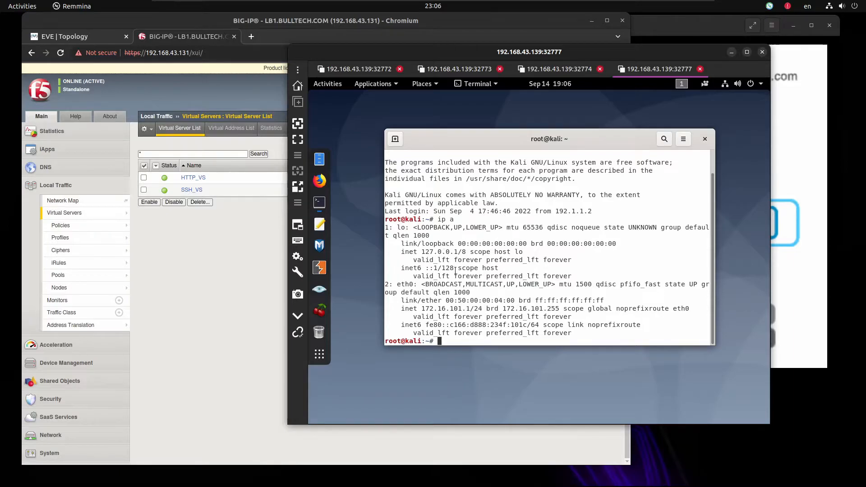
left_click_drag(422, 309, 471, 309)
Step: Show refreshed SSH_POOL statistics crediting the connection to SRV-1:22
left_click(216, 254)
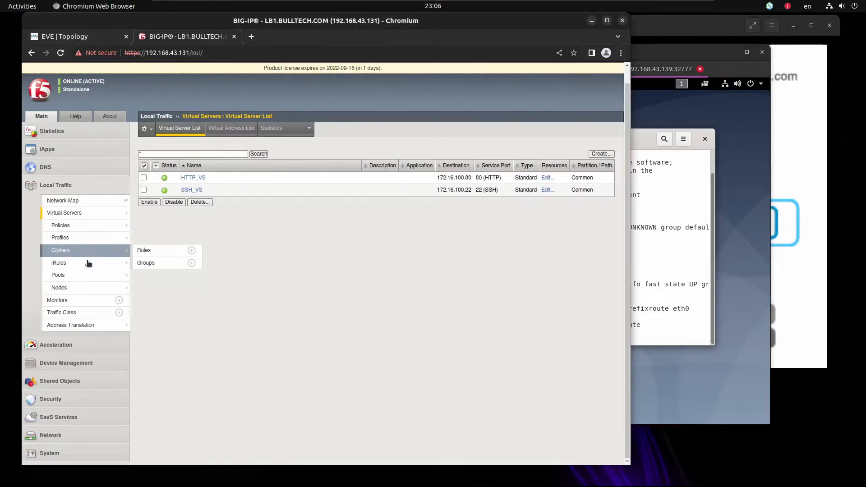
left_click(76, 275)
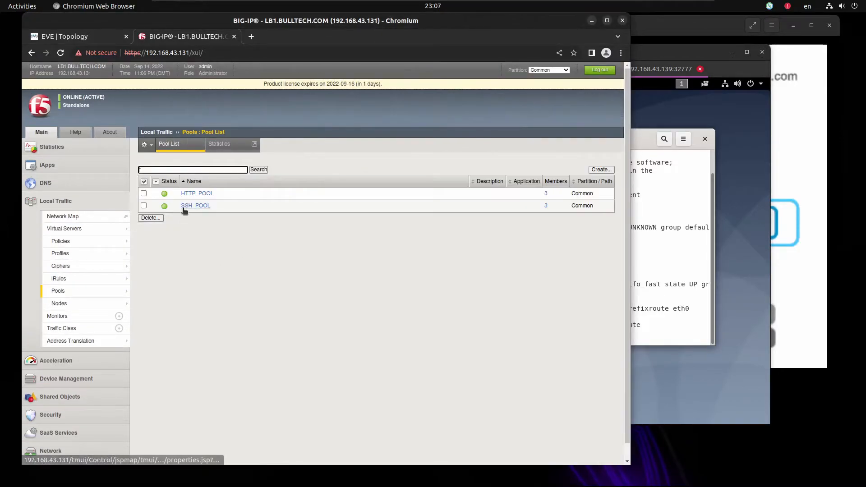
left_click(213, 148)
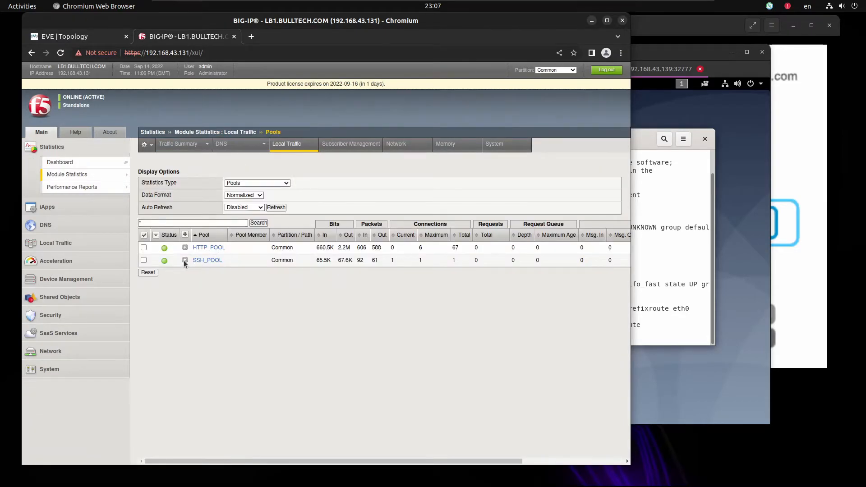
left_click(185, 261)
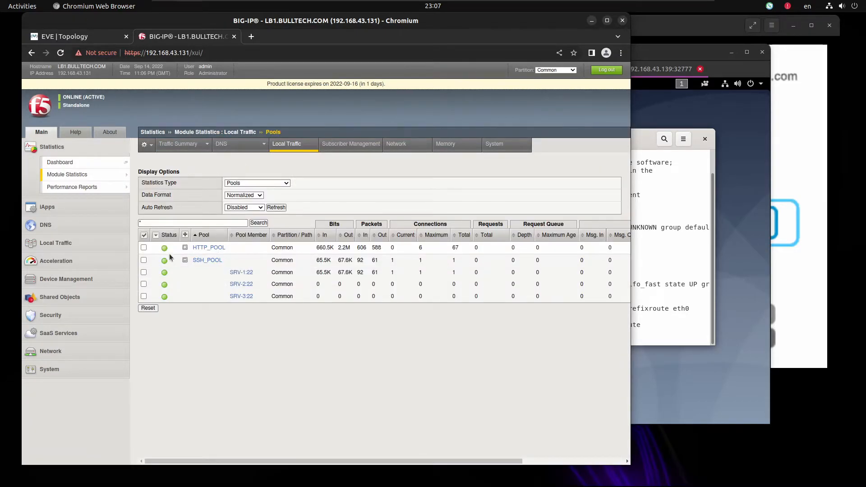
left_click(276, 207)
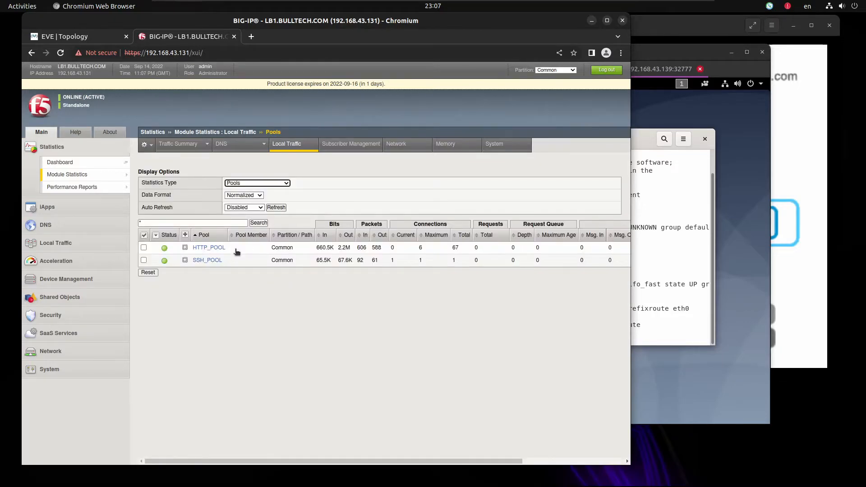
left_click(184, 260)
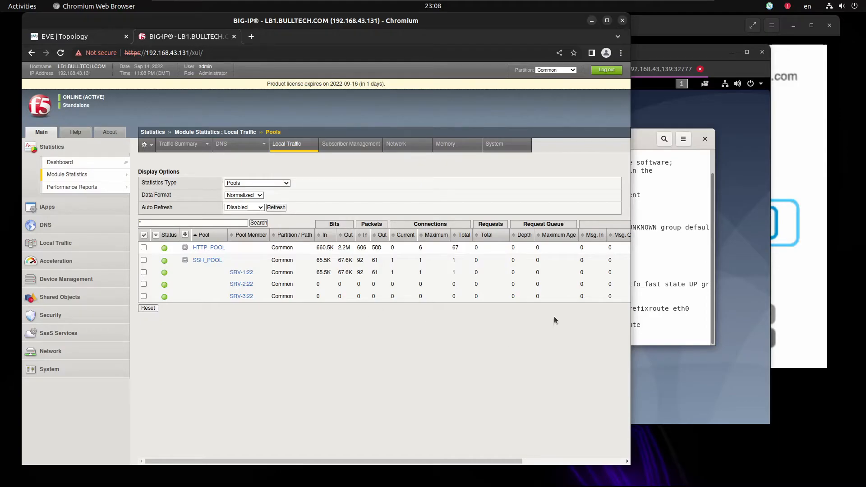
Step: End the SSH session to 172.16.100.22 with exit in the Kali terminal
left_click(659, 302)
type("exit")
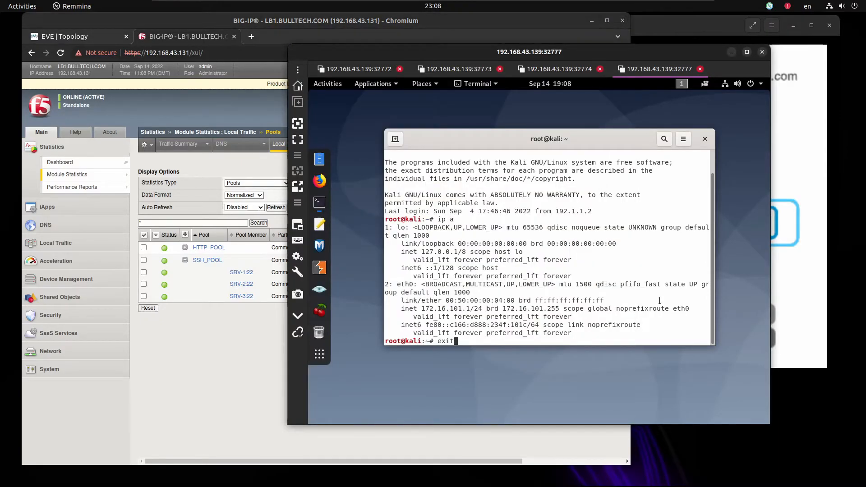
key("Return")
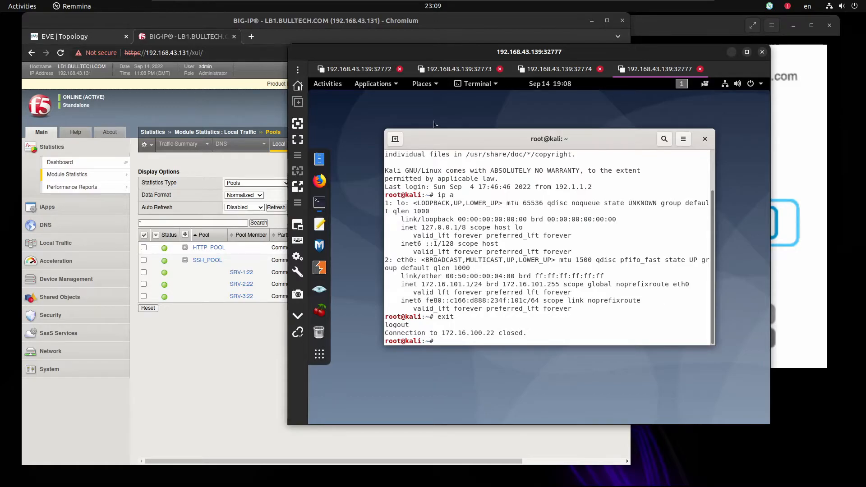
left_click(228, 358)
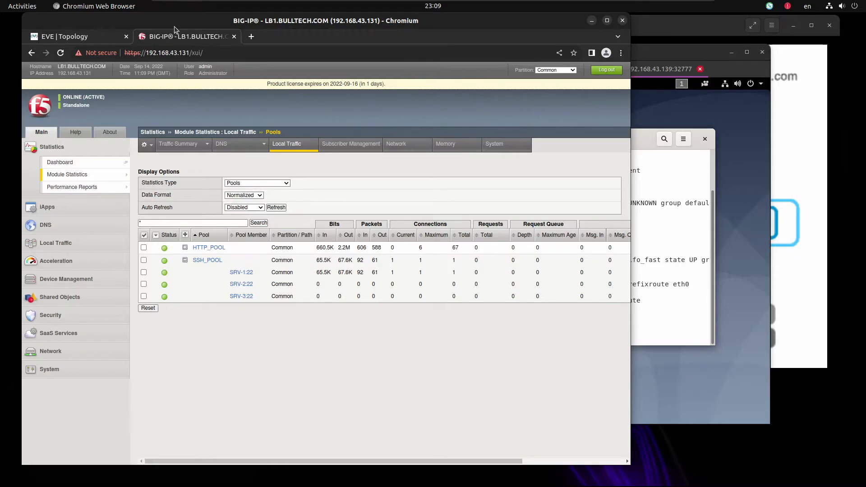
left_click(87, 39)
Step: Start the BIGIP2 node in EVE-NG and request its telnet console
right_click(251, 239)
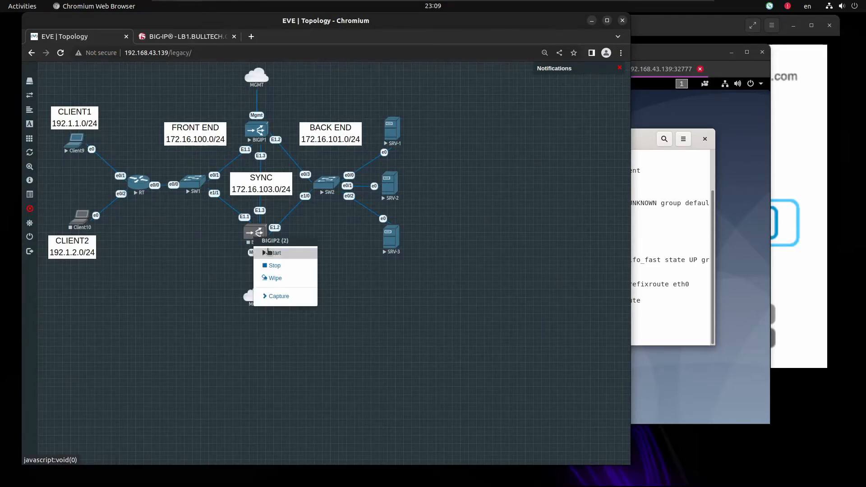
left_click(267, 253)
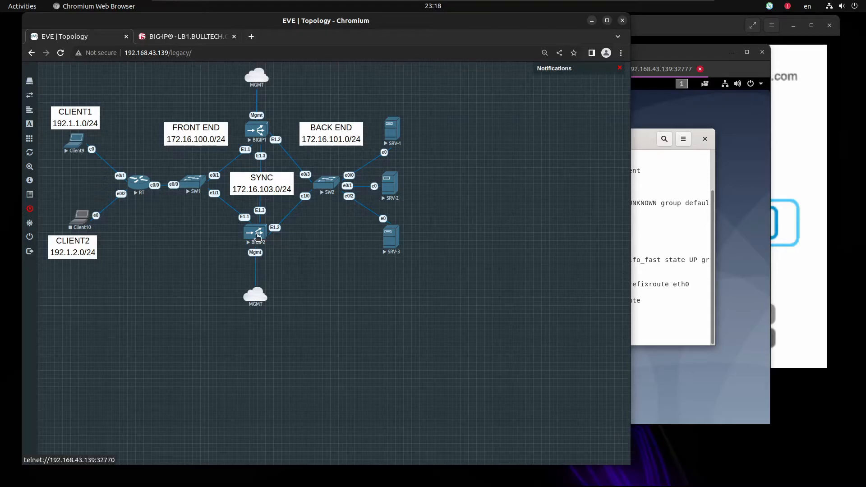
left_click(256, 237)
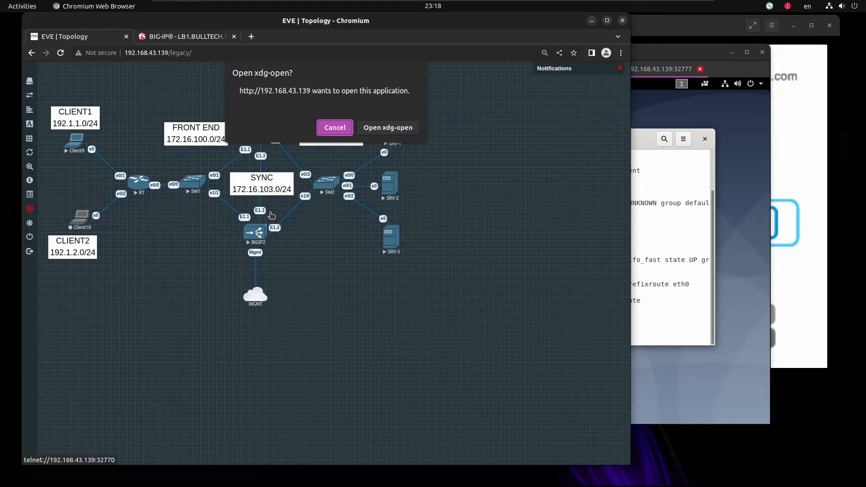
Step: Launch BIGIP2's telnet console, log in as root and set a new root password
left_click(366, 128)
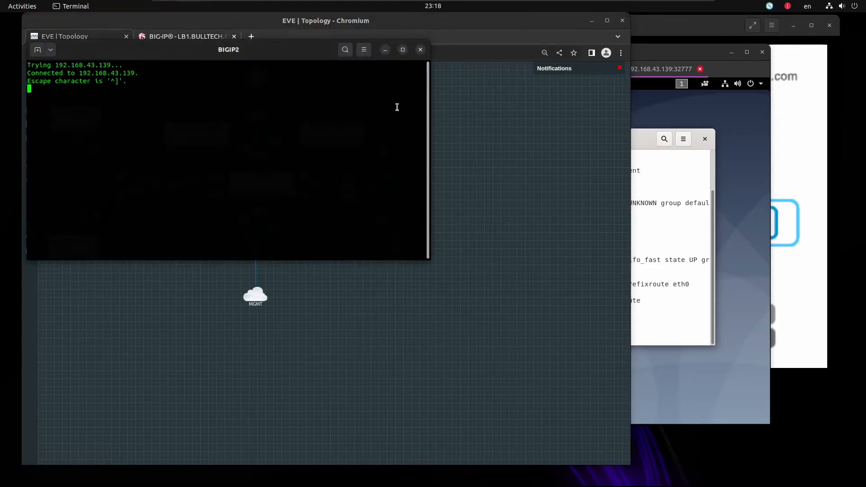
left_click_drag(321, 49, 714, 57)
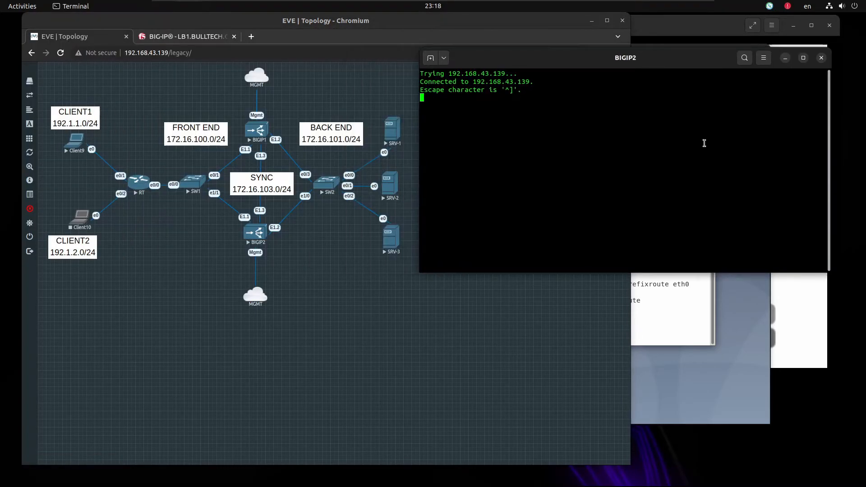
key("Return")
type("root")
key("Return")
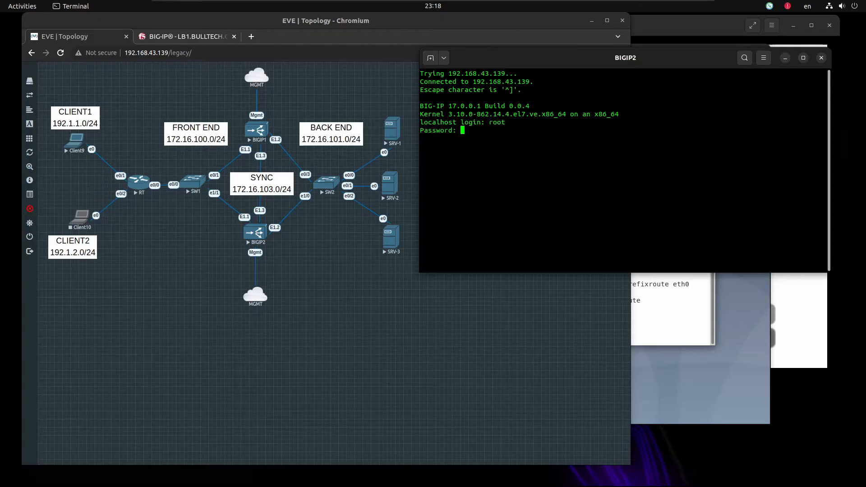
key("Return")
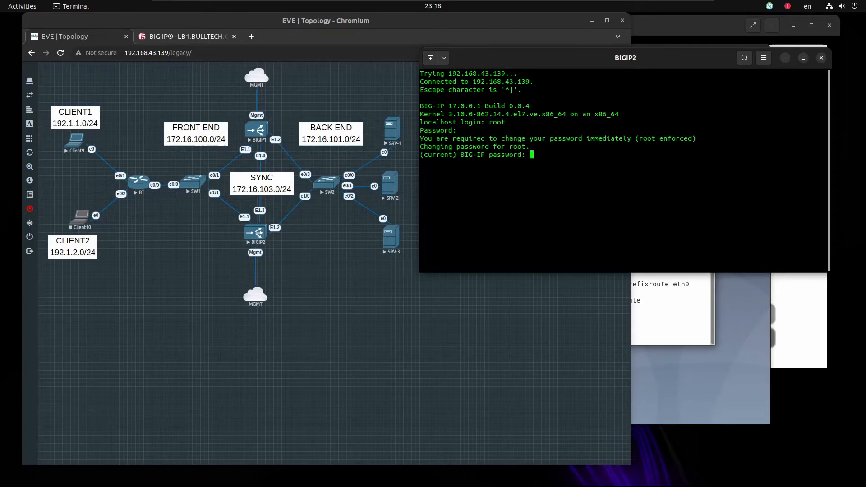
key("Return")
key("Return")
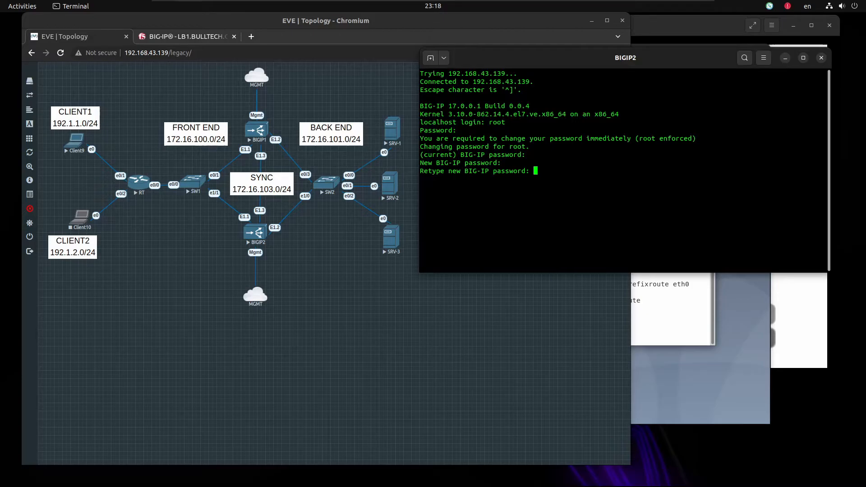
key("Return")
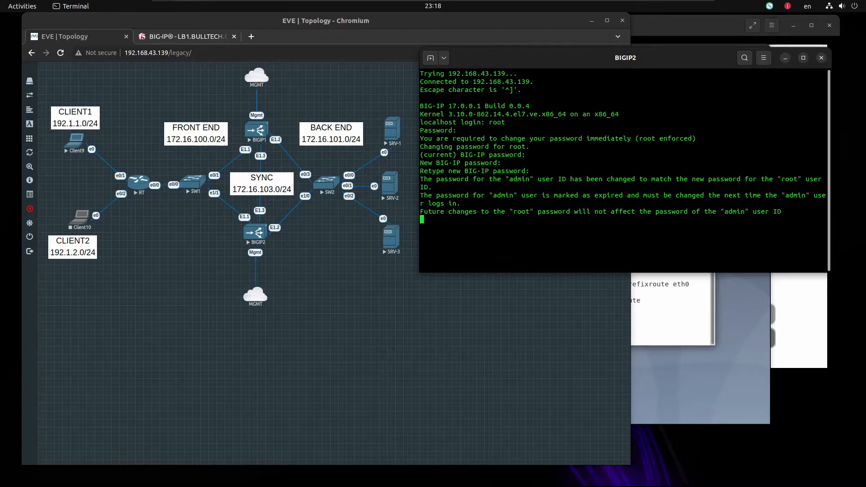
Step: Disable management DHCP with tmsh modify /sys global-settings mgmt-dhcp disabled
type("tmsh")
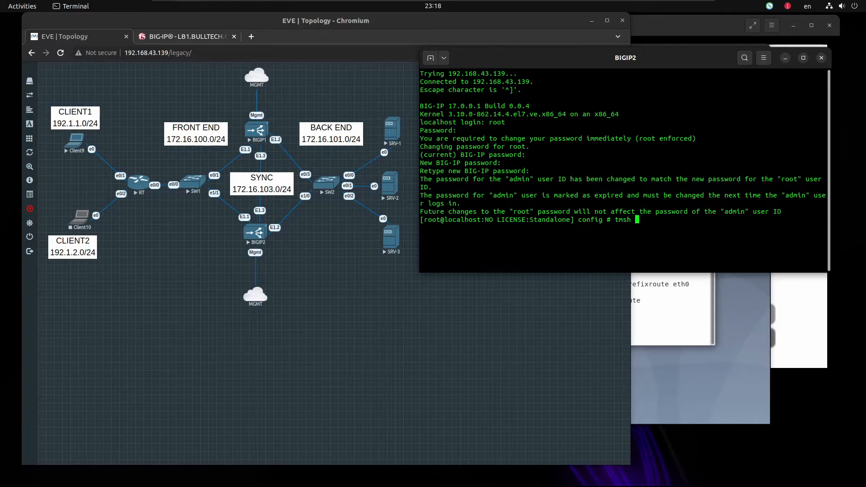
type("modify /sys global-settings")
key("ctrl+a")
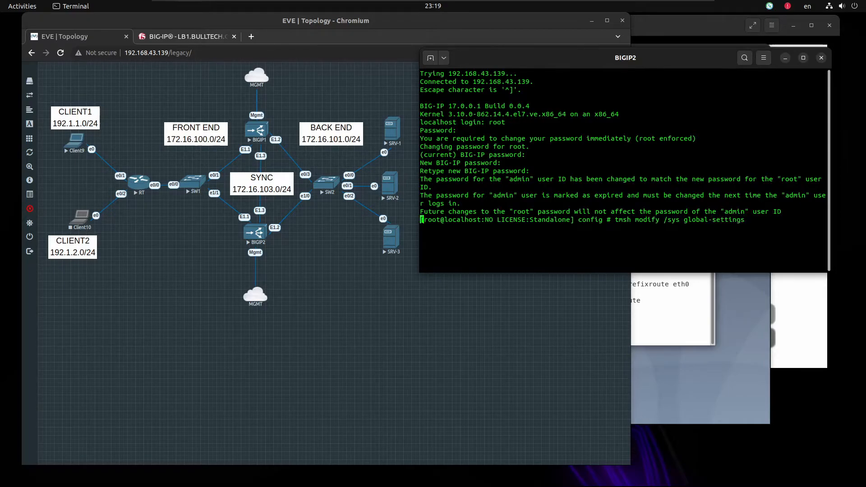
type("mgmt-dhcp disabled")
key("Return")
key("Return")
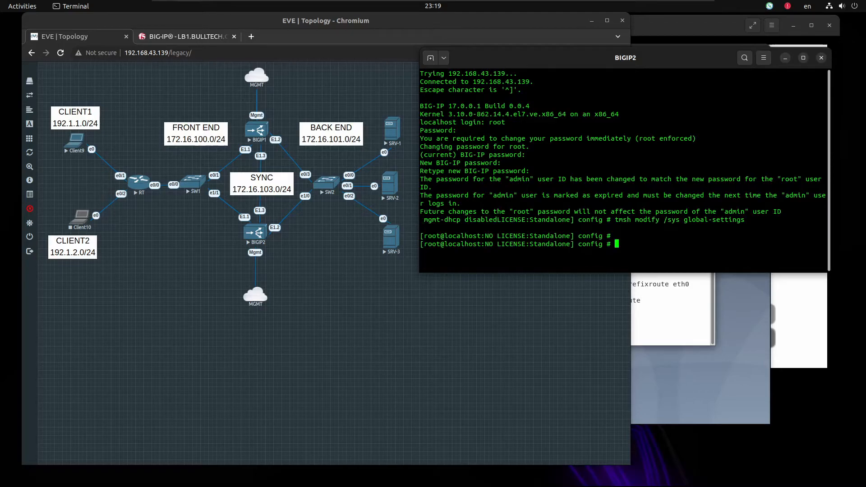
Step: Create management IP 192.168.43.132/24 with tmsh and list interfaces with ifconfig
type("tmsh create /sys manba")
key("BackSpace")
key("BackSpace")
type("agement-ip")
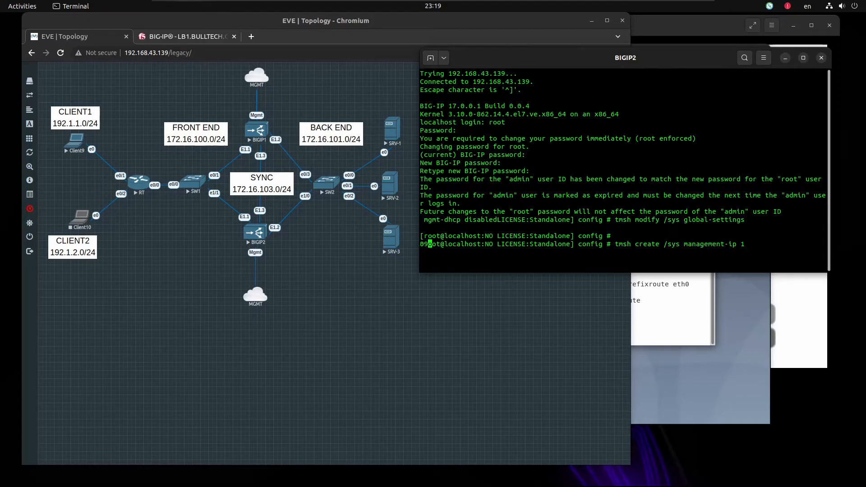
type("1")
type("192.16")
type("8.4")
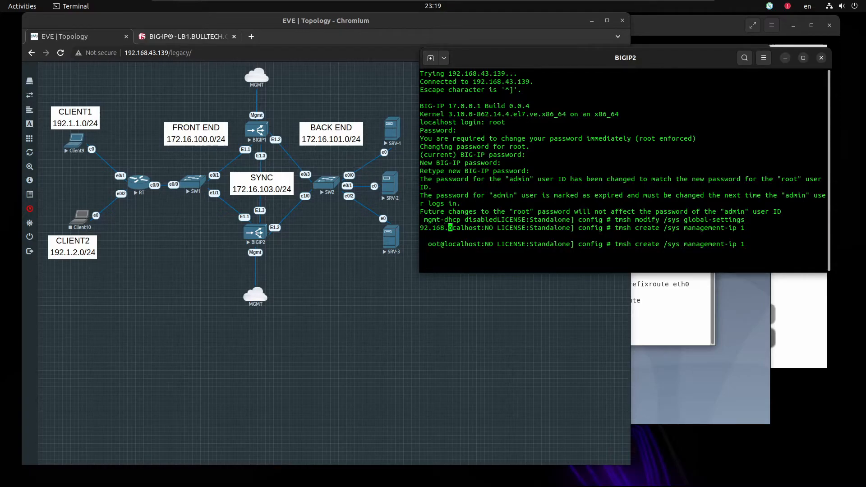
type("3.132/24")
key("Return")
key("Return")
type("tmsh save")
key("BackSpace")
key("BackSpace")
key("BackSpace")
key("BackSpace")
key("BackSpace")
key("BackSpace")
key("BackSpace")
key("BackSpace")
key("BackSpace")
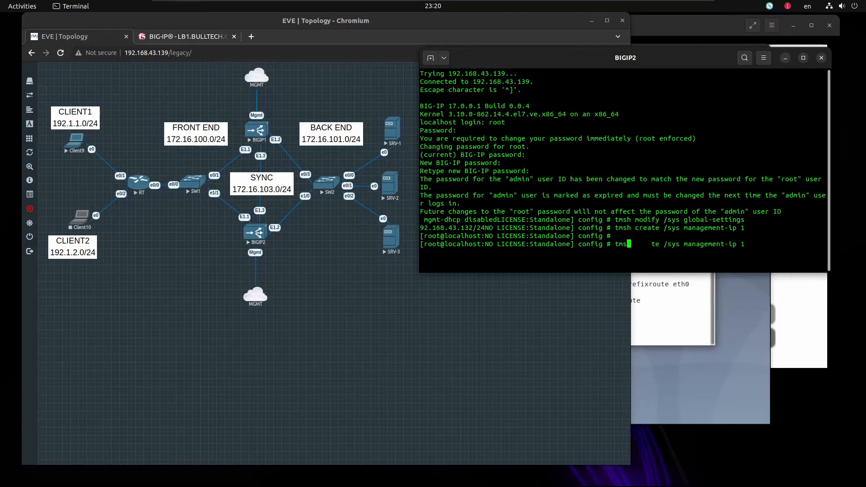
type("fconfig")
key("Return")
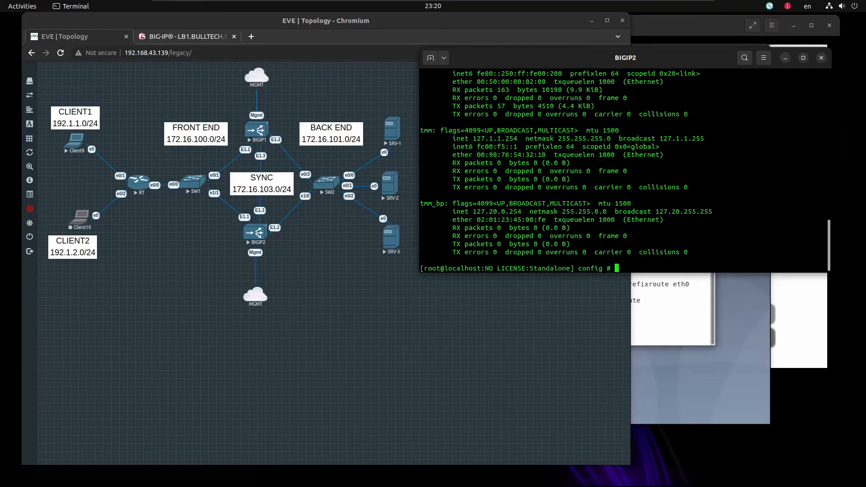
Step: Confirm mgmt holds 192.168.43.132, then run 'tmsh save /sys config partitions all'
scroll(689, 118, "up", 4)
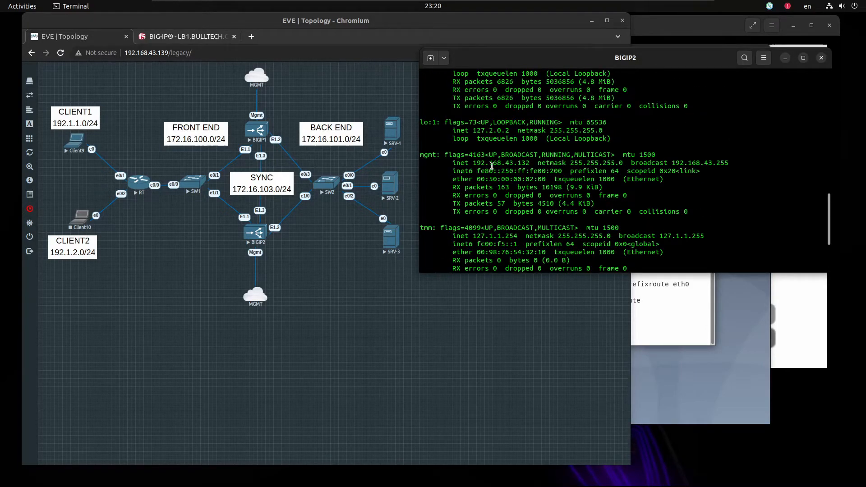
type("tmsh ")
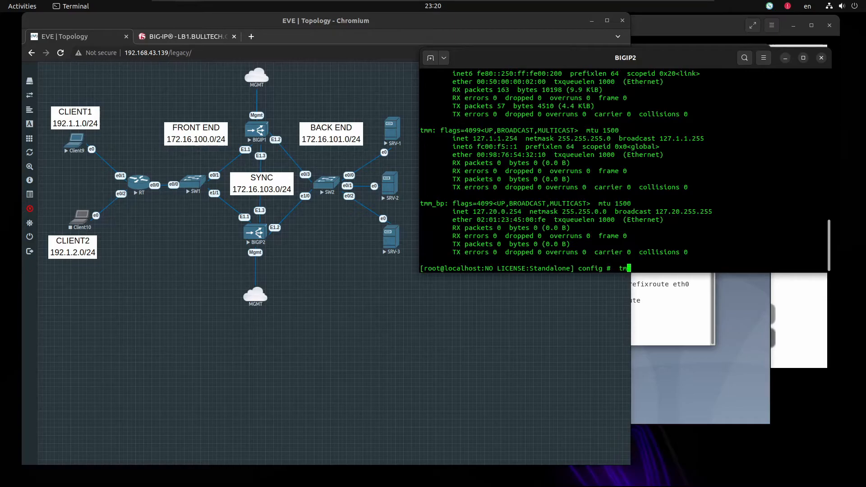
type("/sav")
type("e")
key("BackSpace")
key("BackSpace")
key("BackSpace")
key("BackSpace")
key("BackSpace")
type("save /sys config partitio")
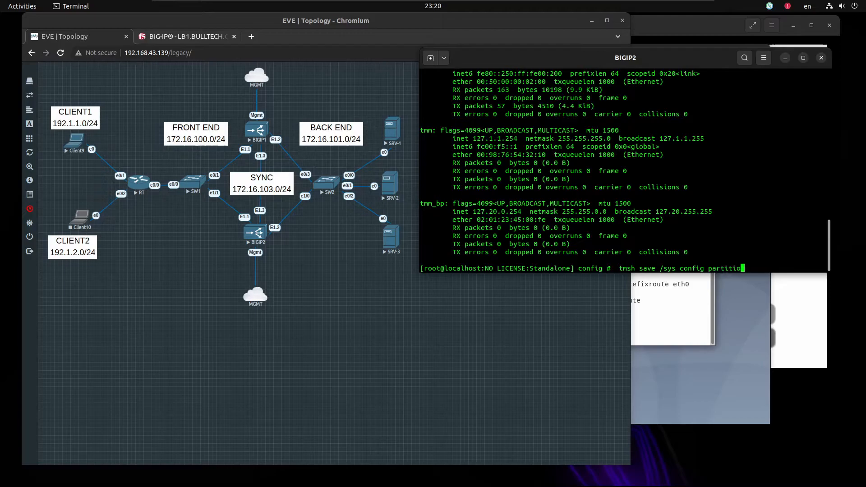
type("ns all")
key("Return")
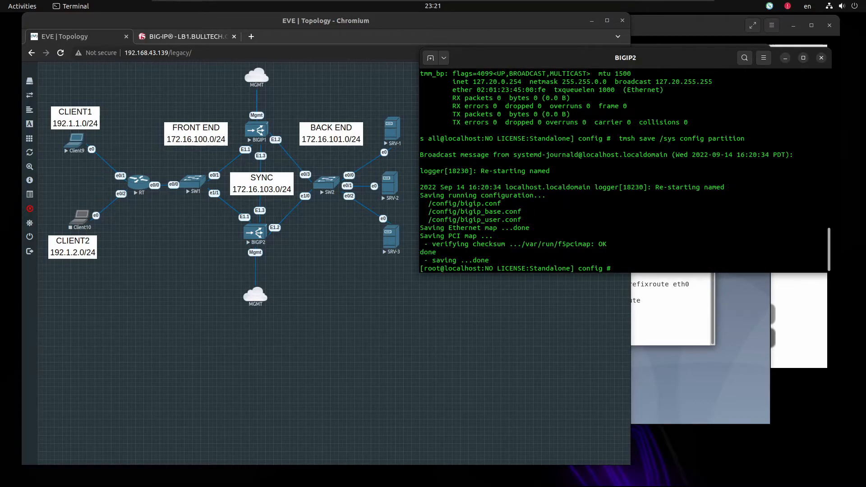
left_click(255, 38)
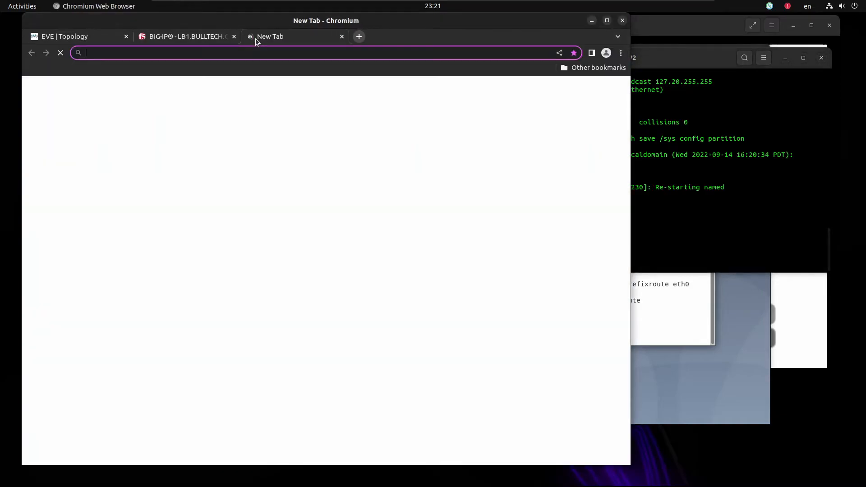
type("https://192.168.43.131")
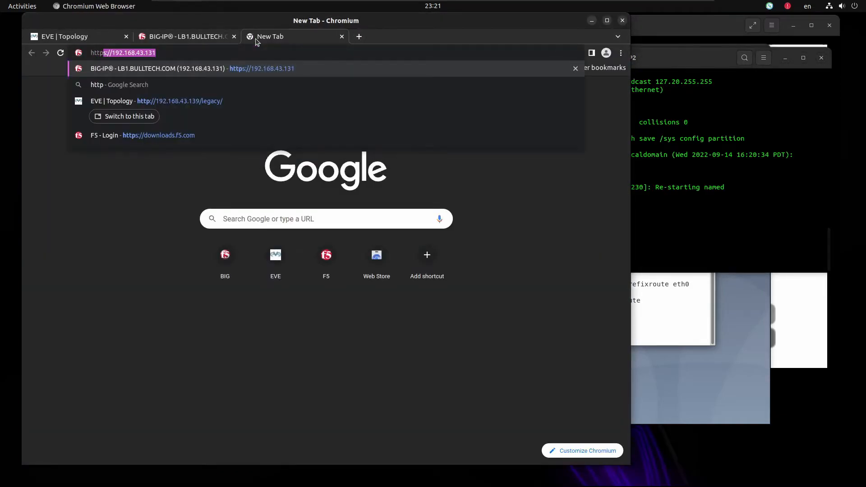
key("BackSpace")
type("2.168.43.132")
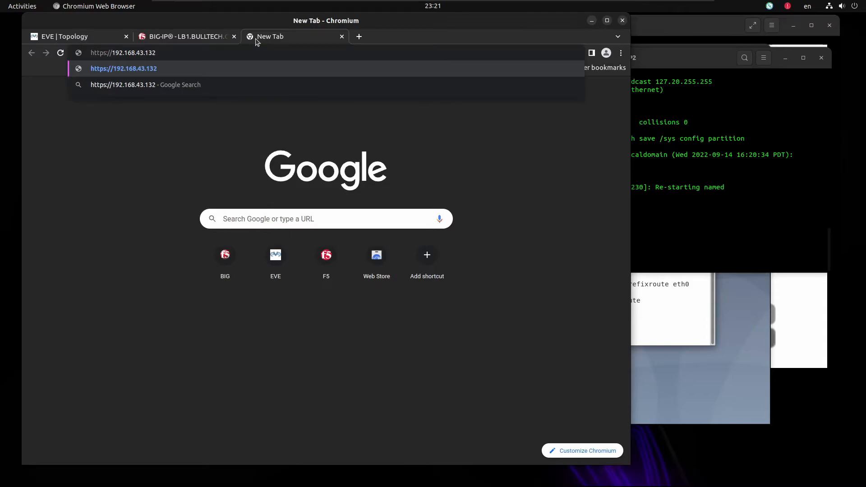
key("Return")
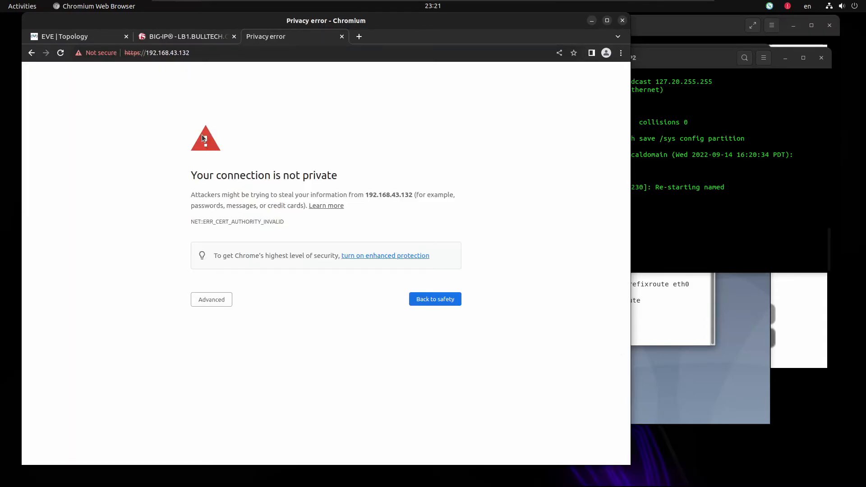
left_click(224, 299)
left_click(253, 368)
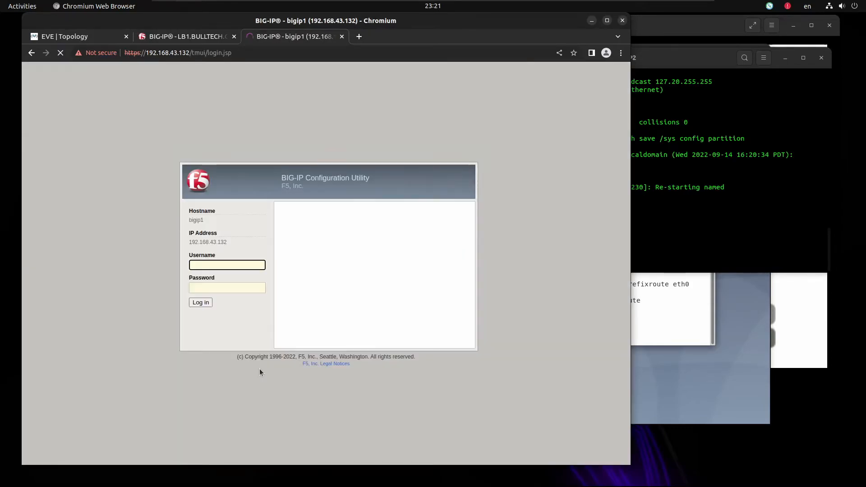
Step: Log in as admin with the default admin password
key("Tab")
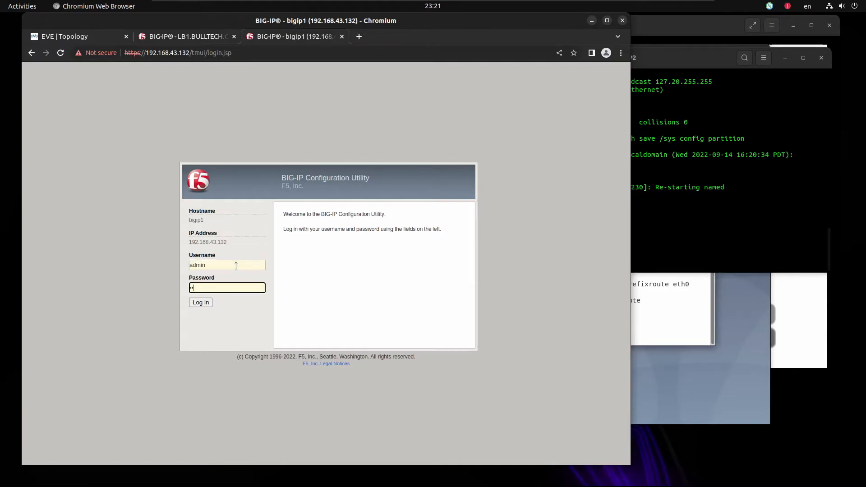
key("Return")
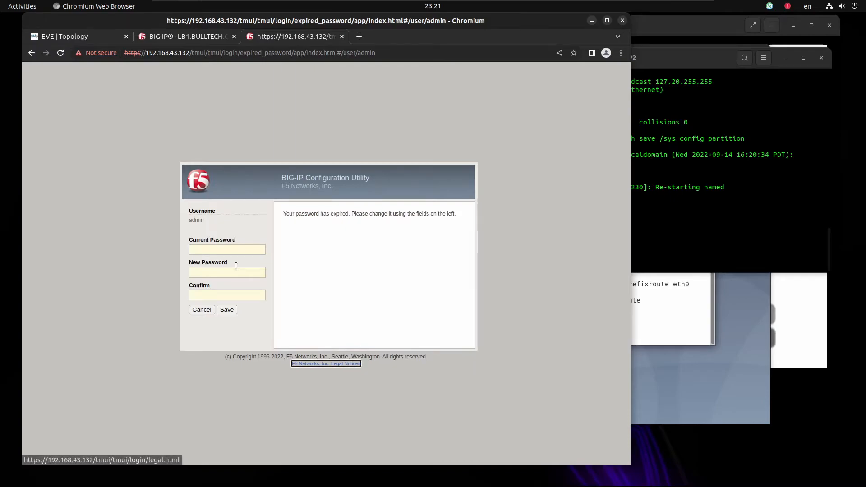
Step: Replace the expired admin password with a new password and save it
key("Tab")
key("shift+Tab")
type("•••••••")
key("Tab")
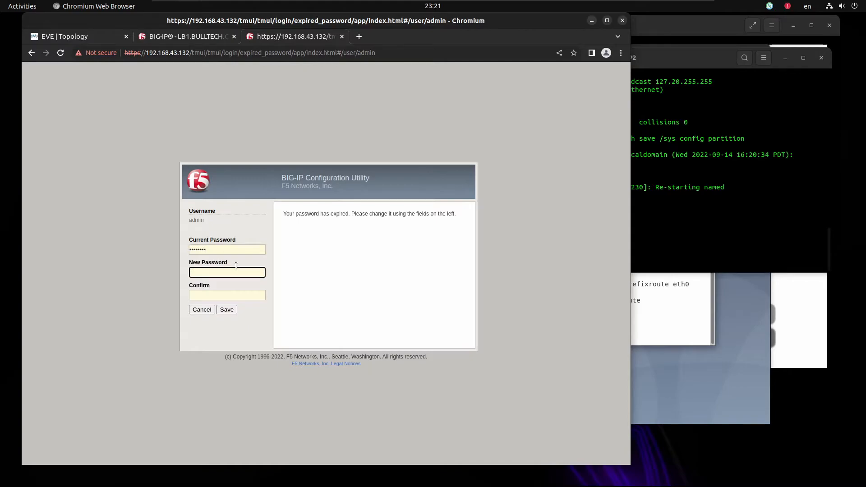
type("•••••••••")
key("Tab")
type("•••")
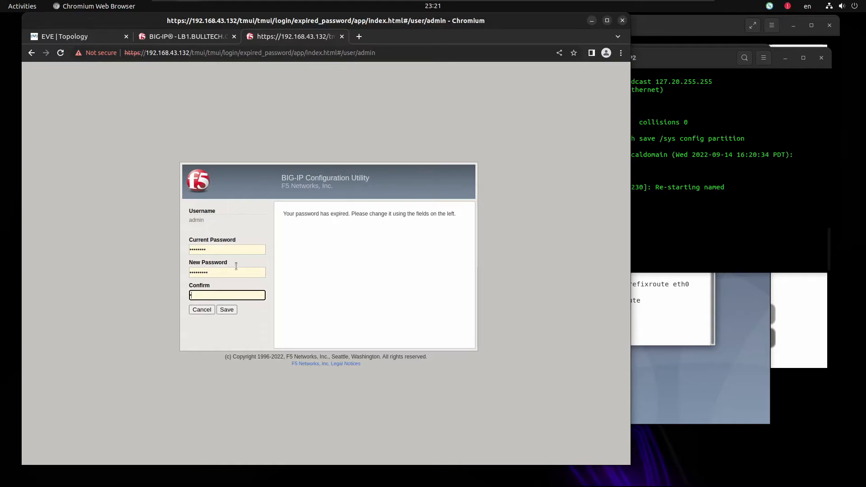
type("••••••")
left_click(225, 310)
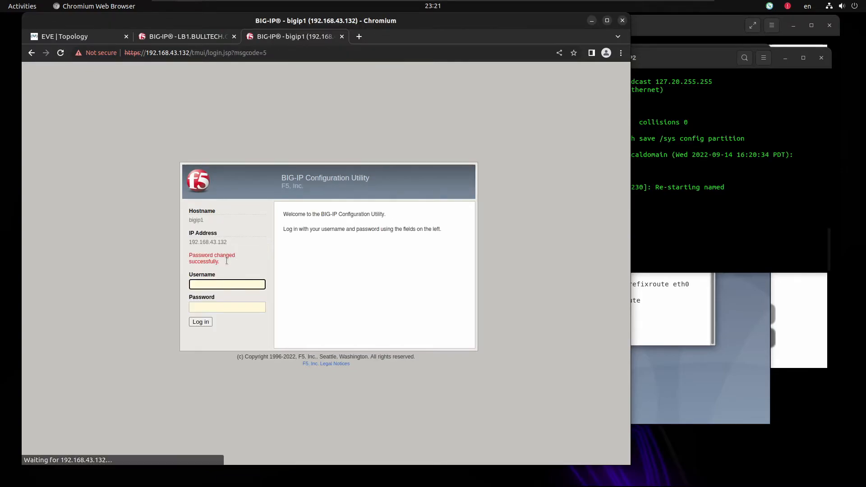
Step: Log in again as admin using the new password
left_click(225, 283)
type("admin")
key("Tab")
type("********")
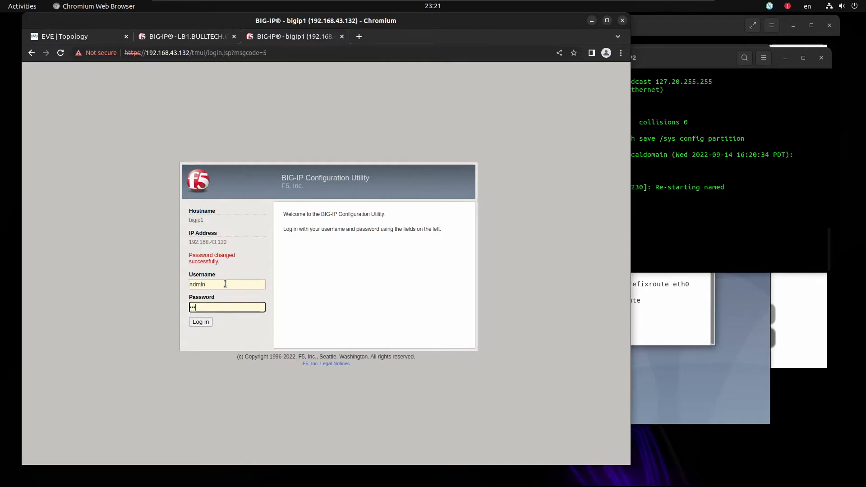
key("Return")
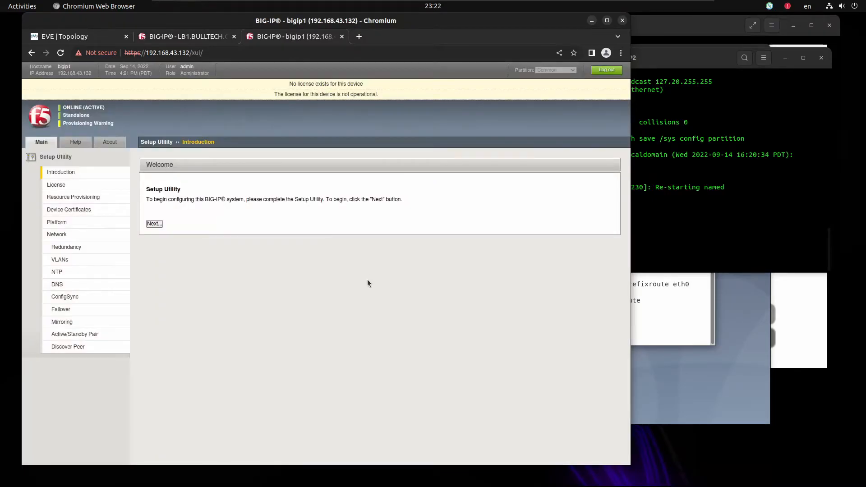
Step: Activate the license manually using the pasted registration key and the licensing server's license text
left_click(156, 224)
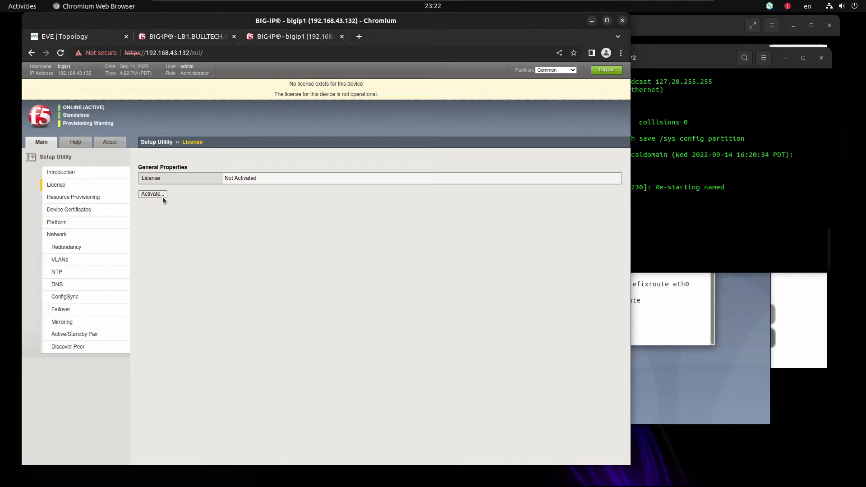
left_click(160, 194)
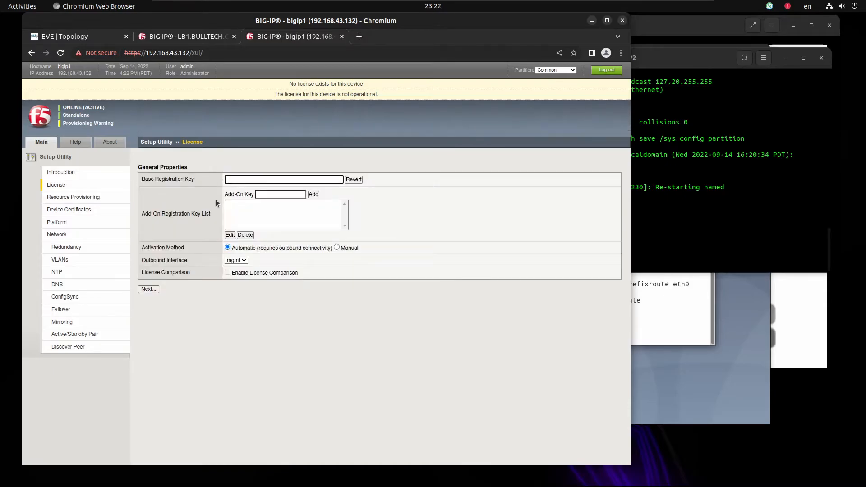
left_click(336, 248)
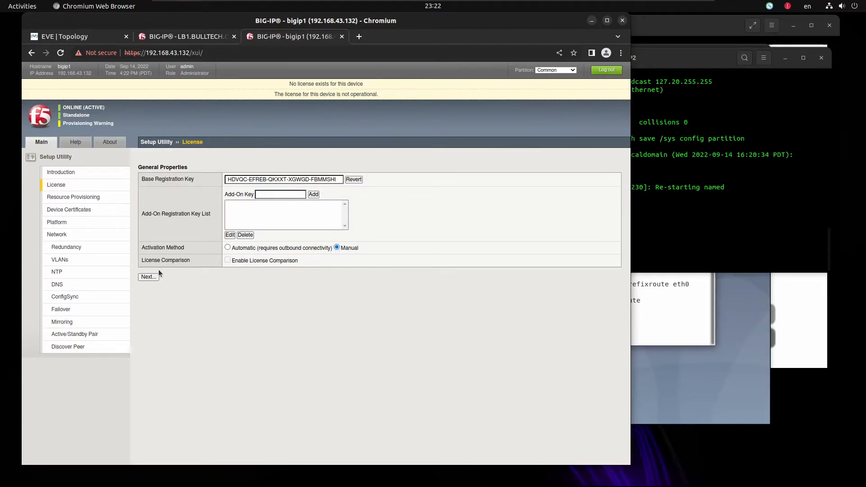
left_click(148, 277)
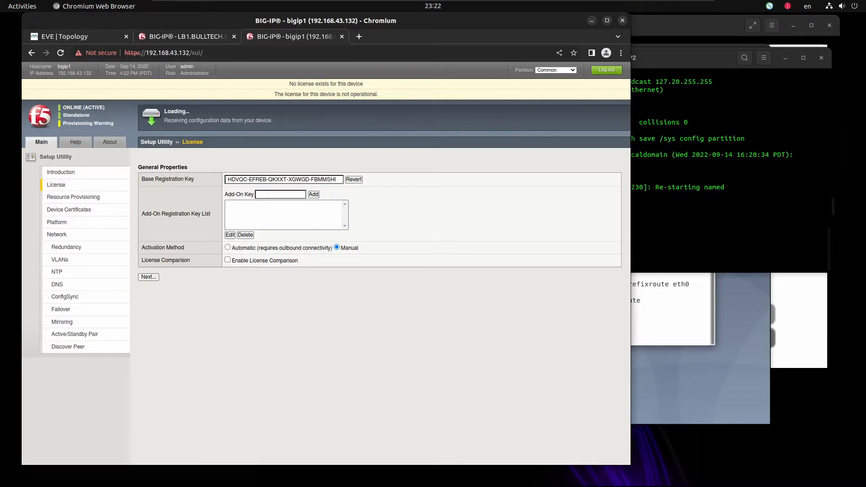
left_click(290, 311)
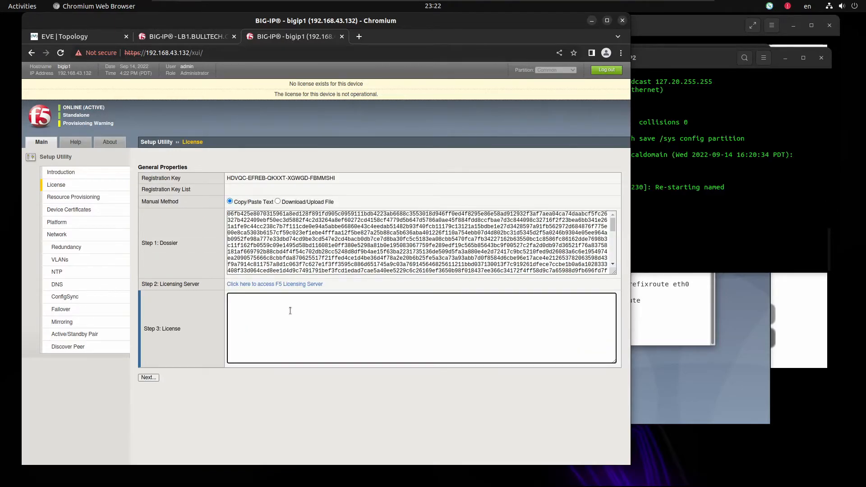
key("ctrl+v")
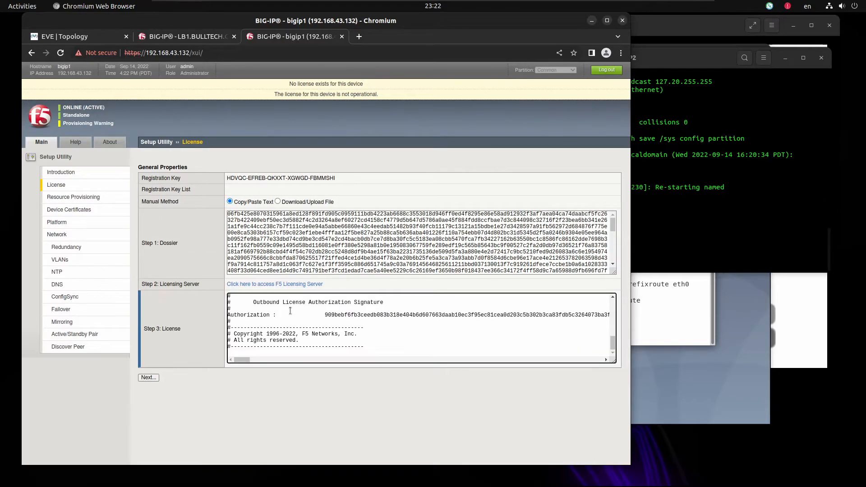
left_click(146, 377)
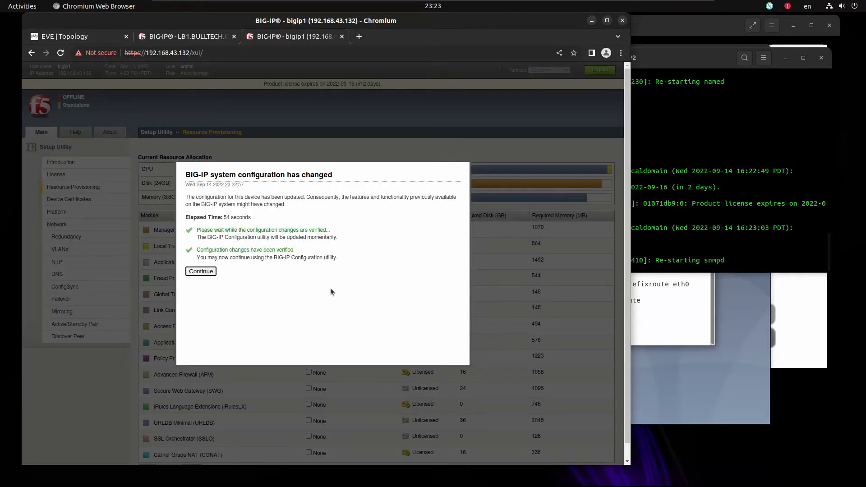
Step: Acknowledge the configuration change and accept default resource provisioning and device certificate
left_click(201, 272)
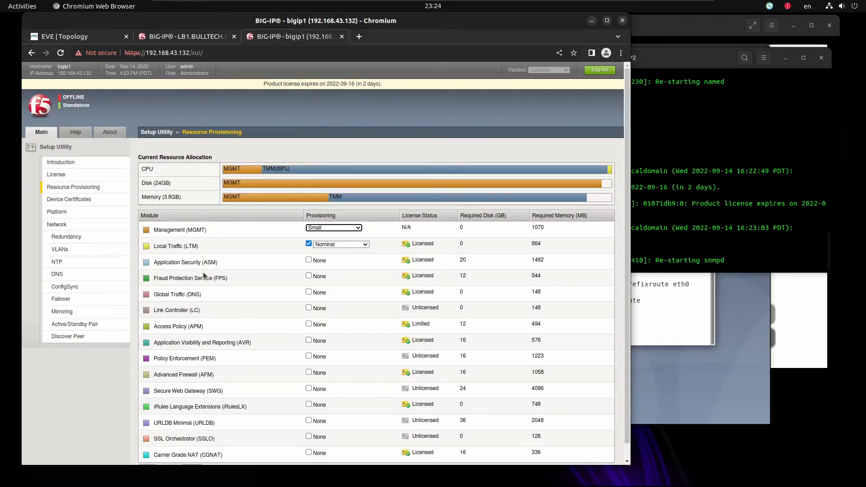
scroll(204, 275, "down", 1)
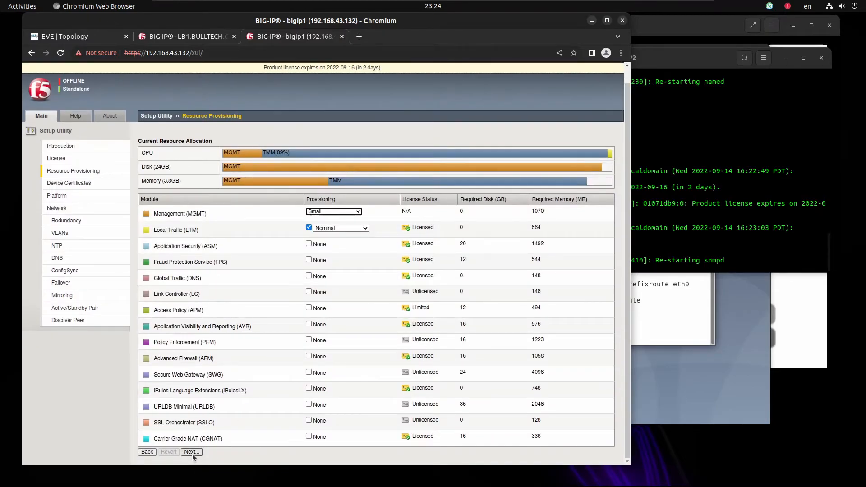
left_click(191, 452)
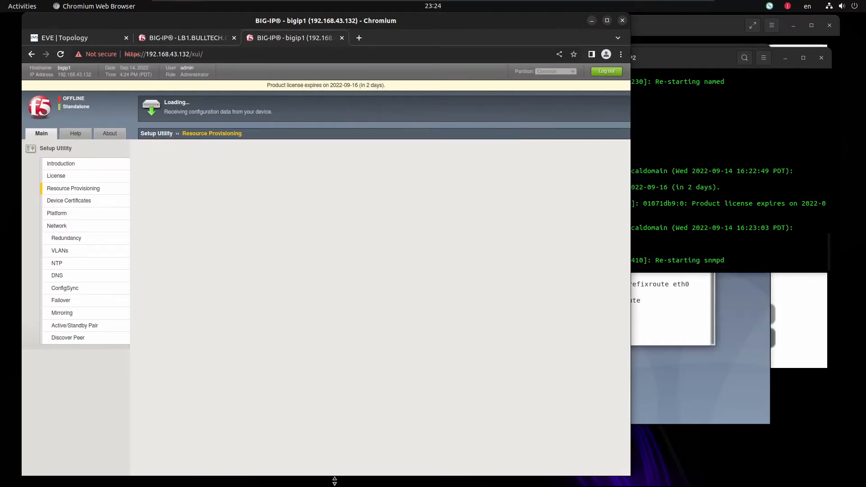
left_click_drag(335, 483, 300, 470)
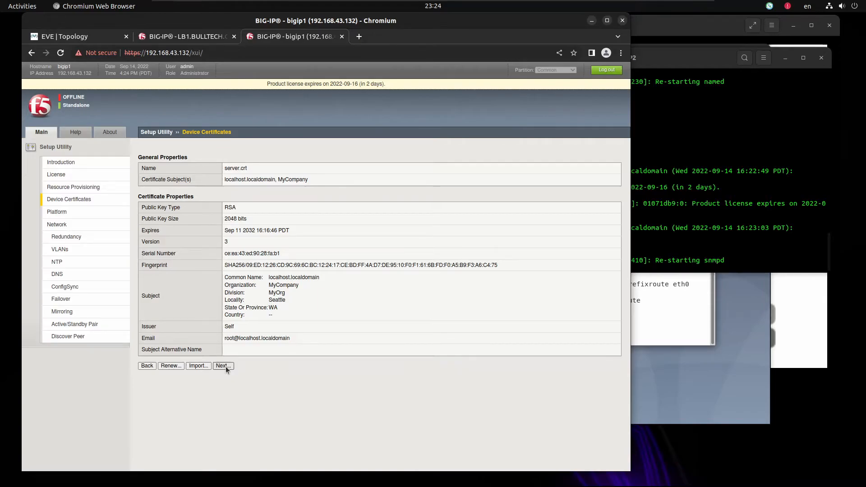
left_click(227, 367)
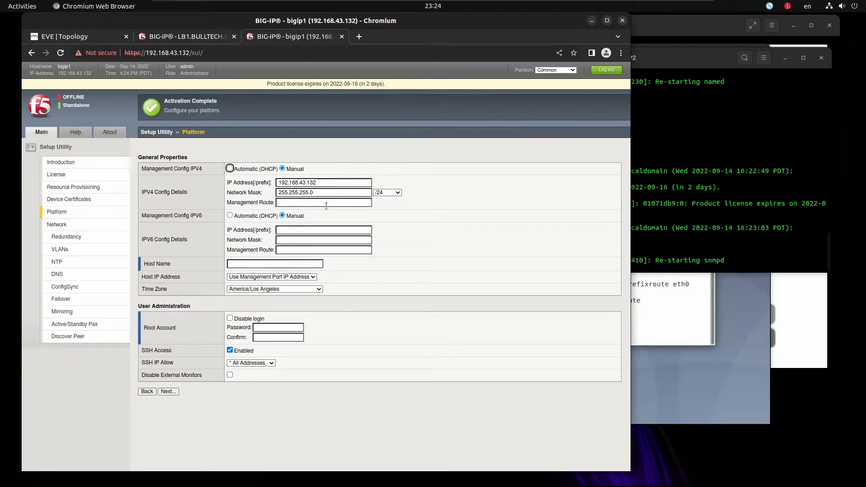
Step: Set host name LB2.BULLTECH.COM, time zone GMT+0 and a root password, then save
left_click(241, 265)
type("LB23")
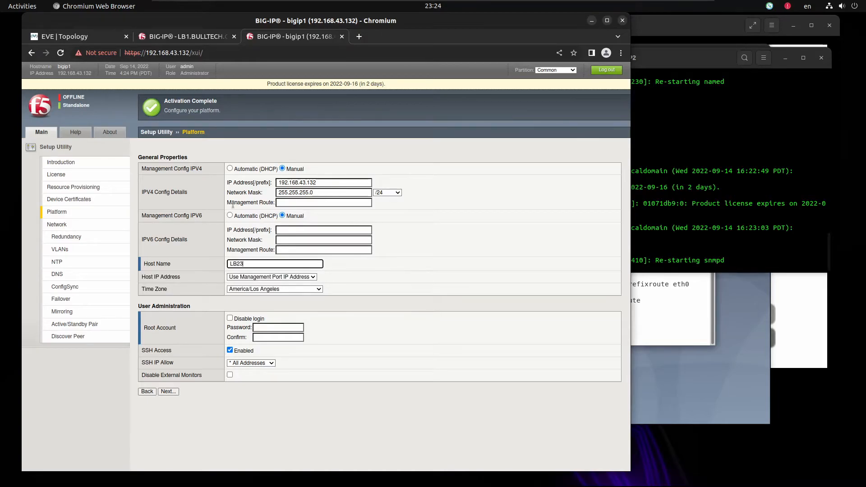
key("BackSpace")
type(".BULLTECH.COM")
left_click(255, 288)
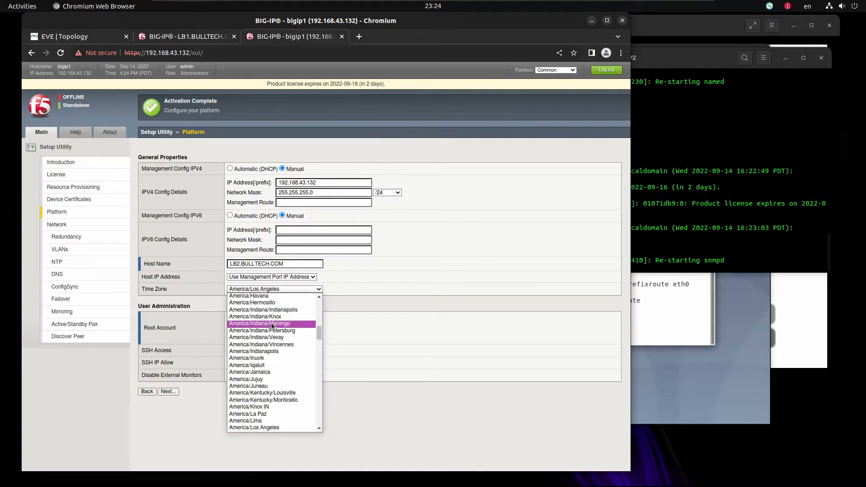
type("gmt")
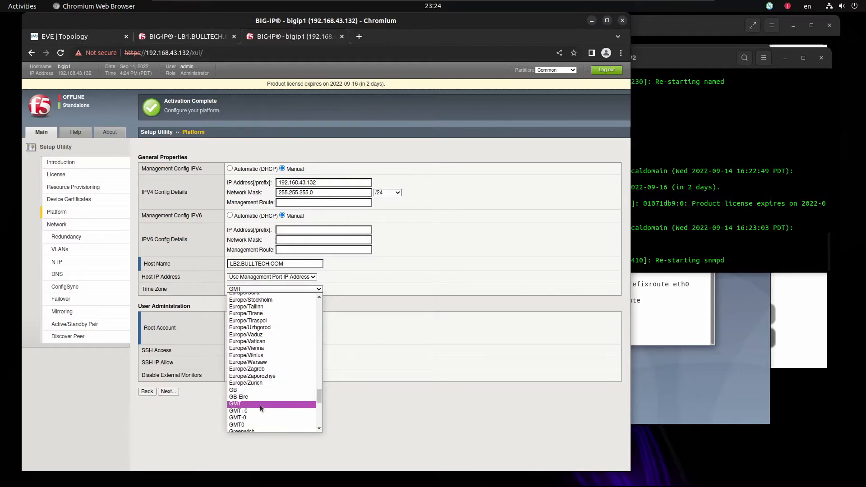
left_click(259, 410)
left_click(268, 327)
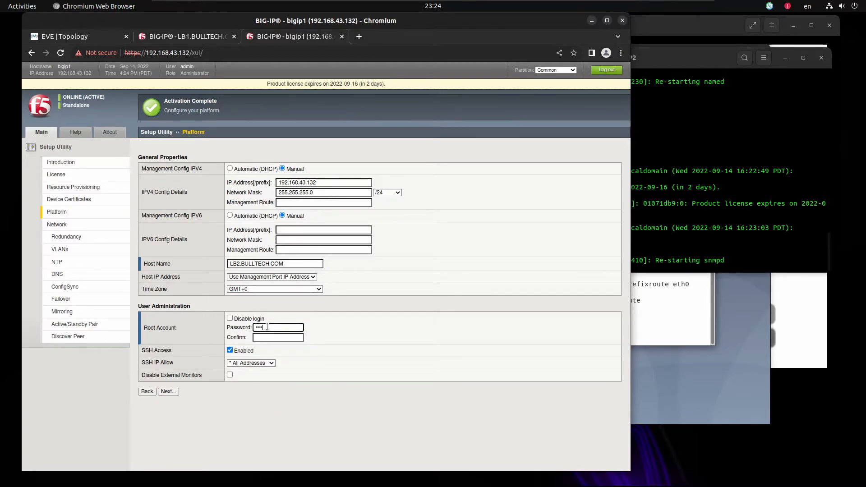
key("Tab")
type("•••••")
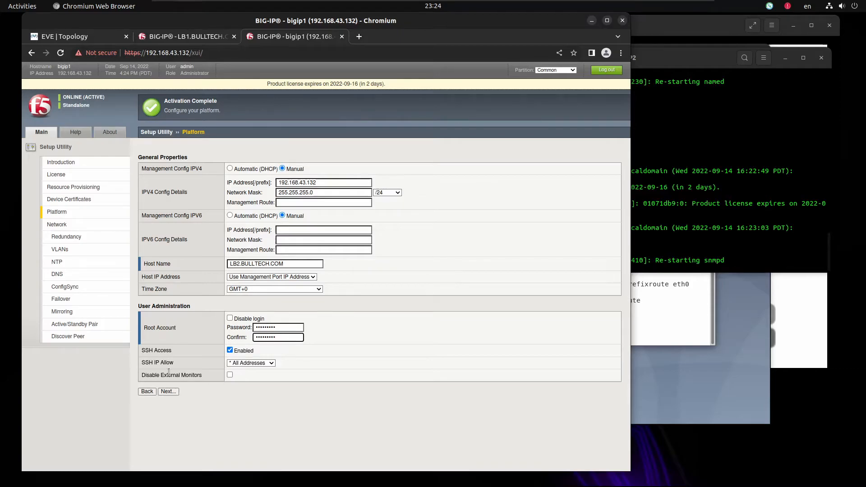
left_click(167, 395)
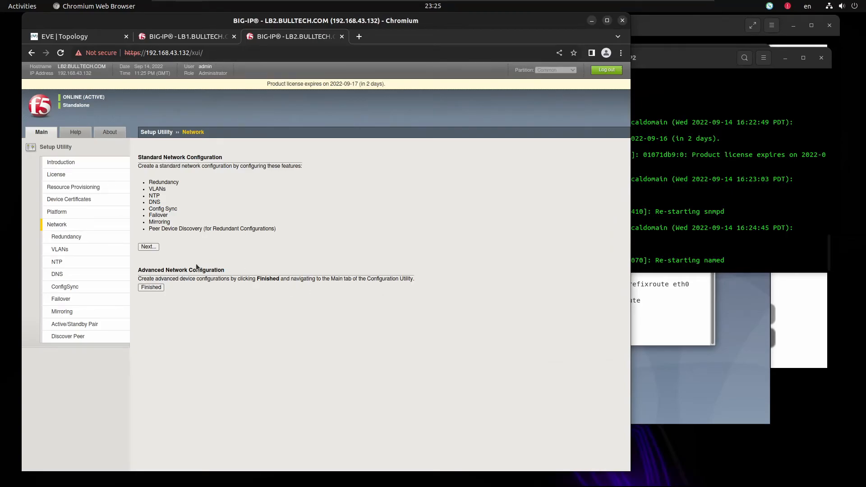
Step: Start standard network configuration, keeping config sync and Network failover enabled
left_click(148, 247)
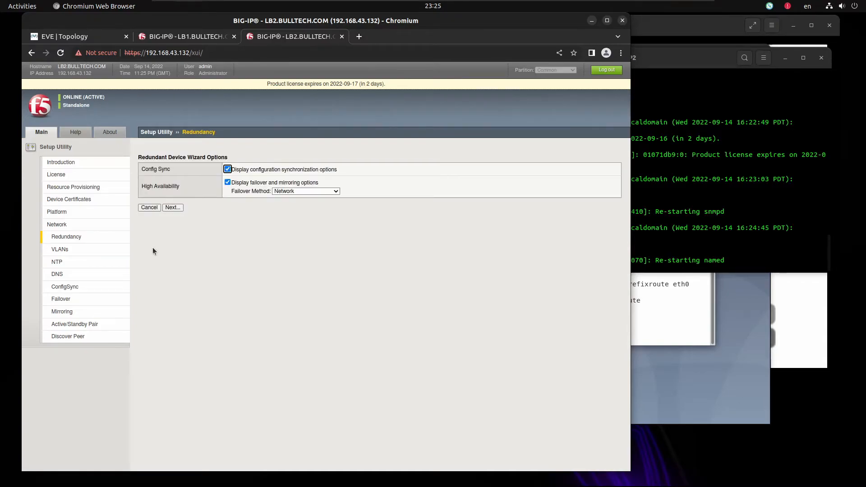
left_click(177, 207)
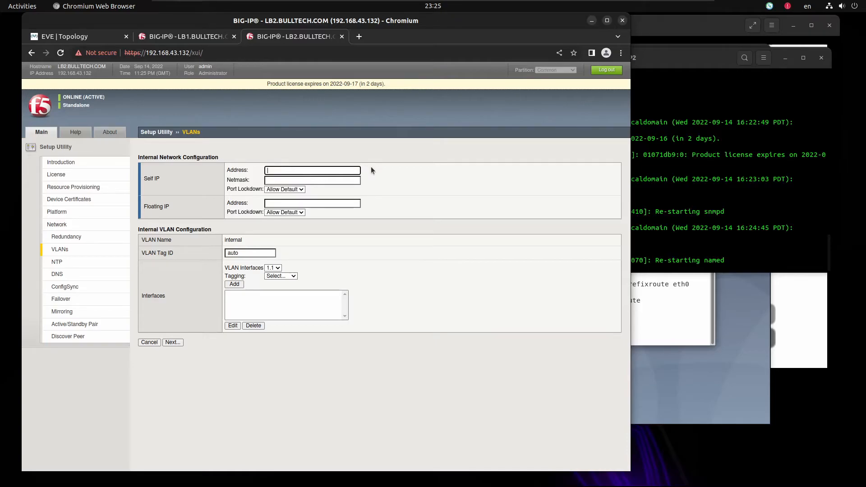
Step: Enter internal self IP 172.16.101.132, netmask 255.255.255.0 and floating IP 172.16.101.254
type("172.16.101.132")
key("Tab")
type("255.255.255.0")
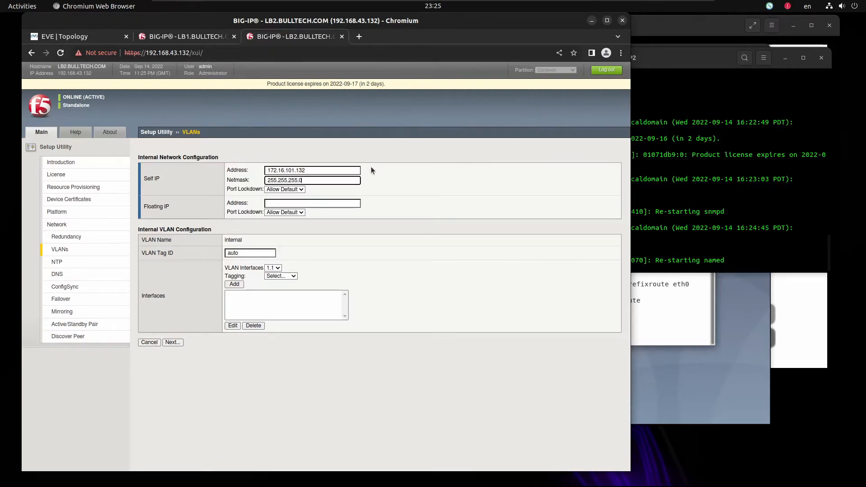
left_click(298, 203)
type("172.")
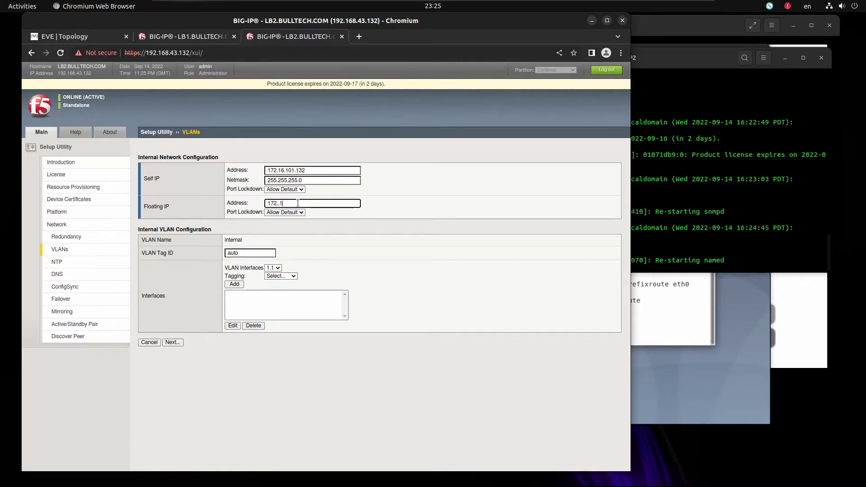
type("1")
type("6.101.100")
key("BackSpace")
key("BackSpace")
key("BackSpace")
type("254")
Step: Set internal VLAN tag 101 with interface 1.2 untagged, then submit the internal network
left_click_drag(252, 254, 127, 244)
type("101")
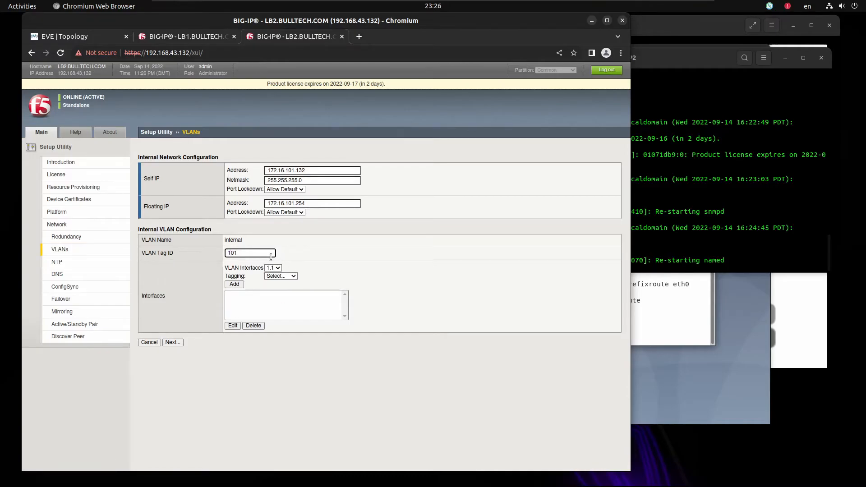
left_click(273, 268)
left_click(281, 281)
left_click(282, 277)
left_click(230, 285)
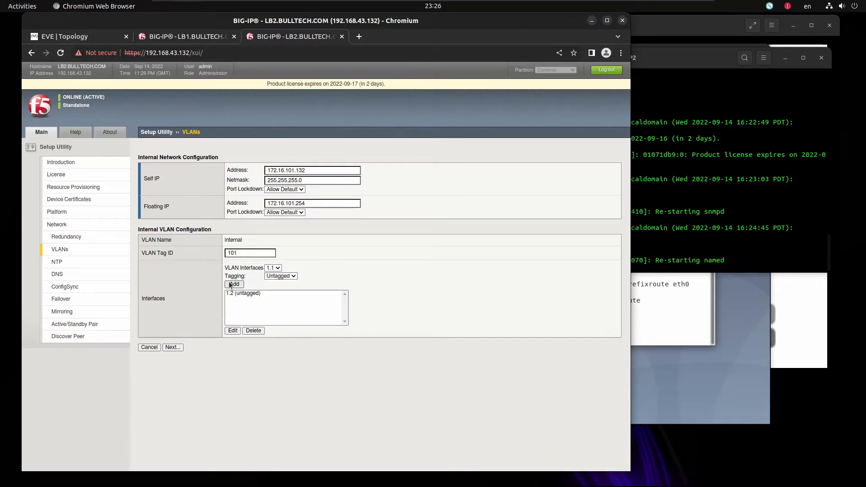
left_click(167, 349)
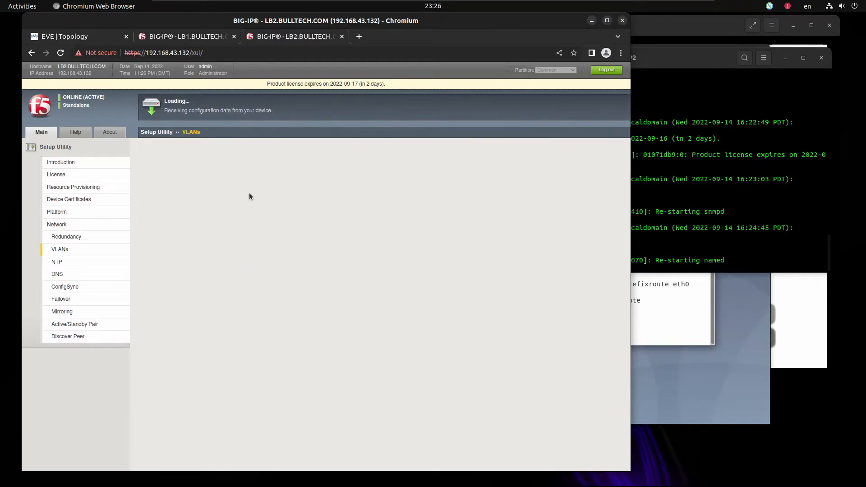
Step: Enter external self IP 172.16.100.132/255.255.255.0, gateway 172.16.100.1 and floating IP 172.16.100.254
left_click(270, 182)
type("172.")
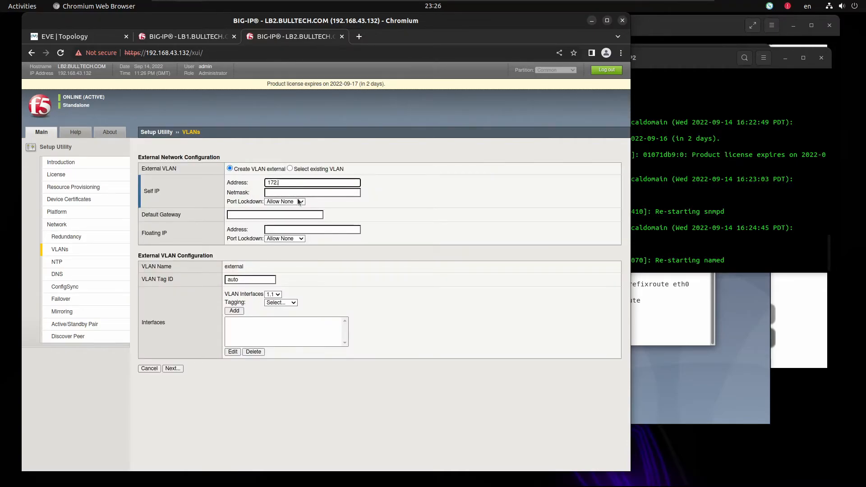
type("16.100.132")
key("Tab")
type("255.255.255.")
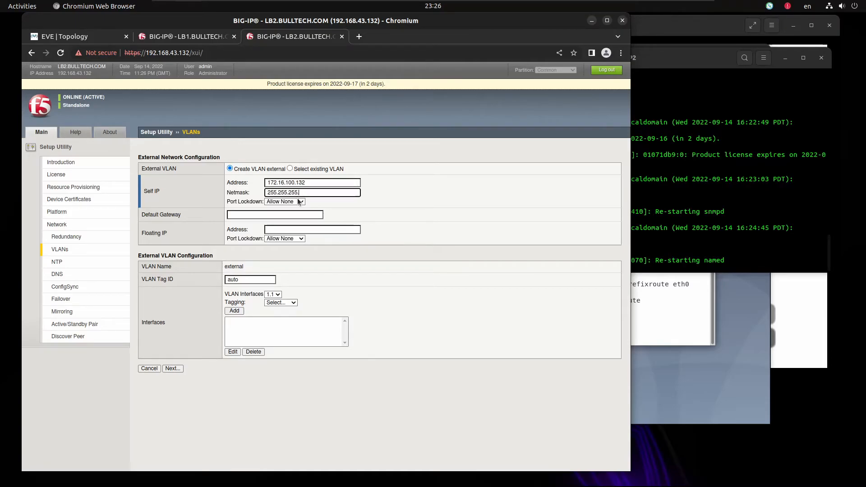
type("0")
key("Tab")
key("Tab")
type("172.16.100.1")
key("Tab")
type("172.16.100.2")
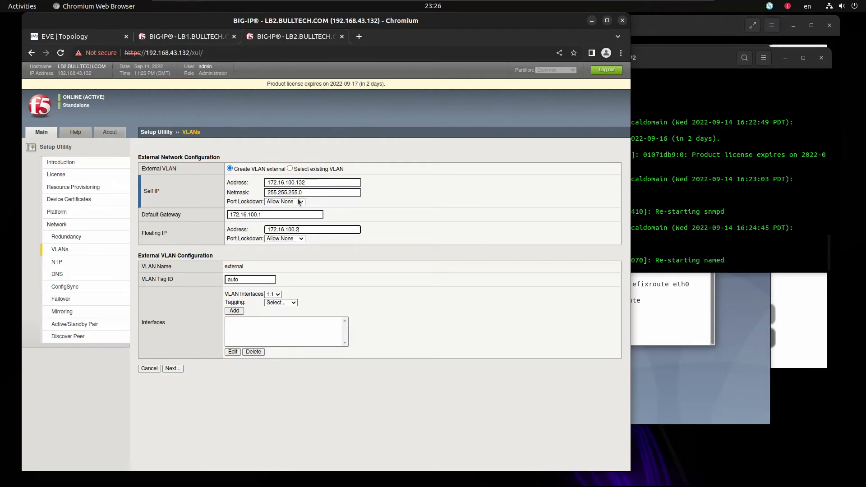
type("54")
Step: Review the self IP list on LB1's Network section for reference
left_click(192, 36)
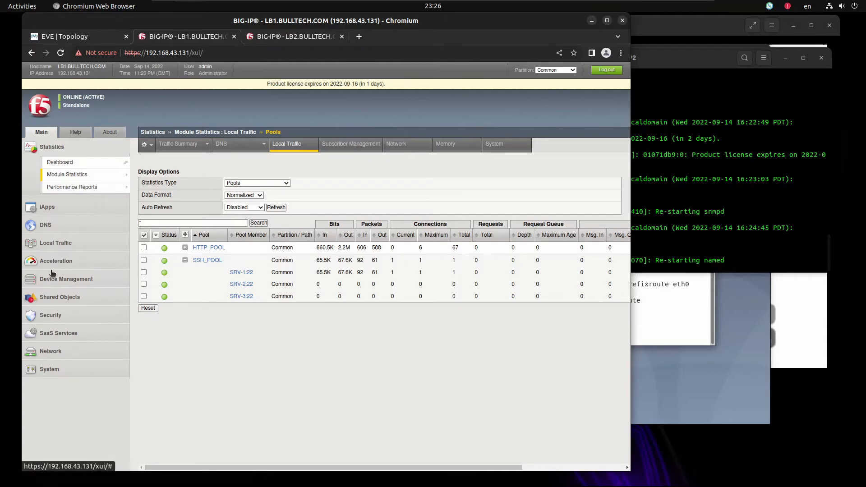
left_click(56, 244)
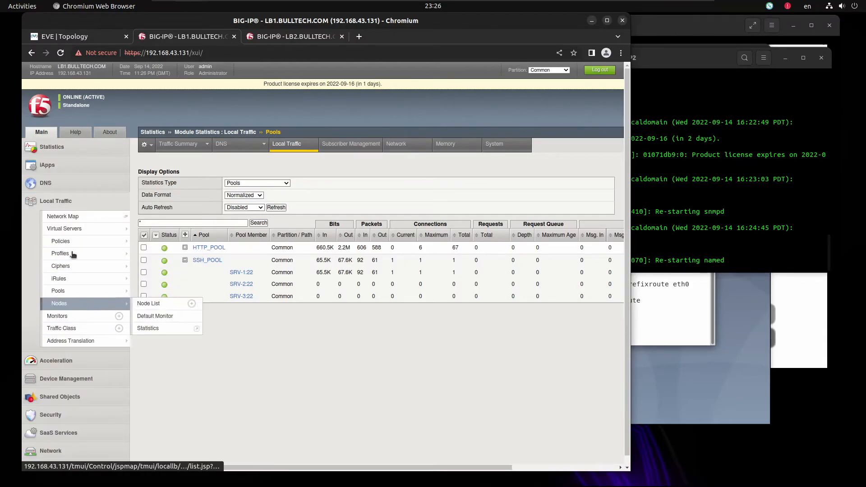
scroll(60, 424, "down", 1)
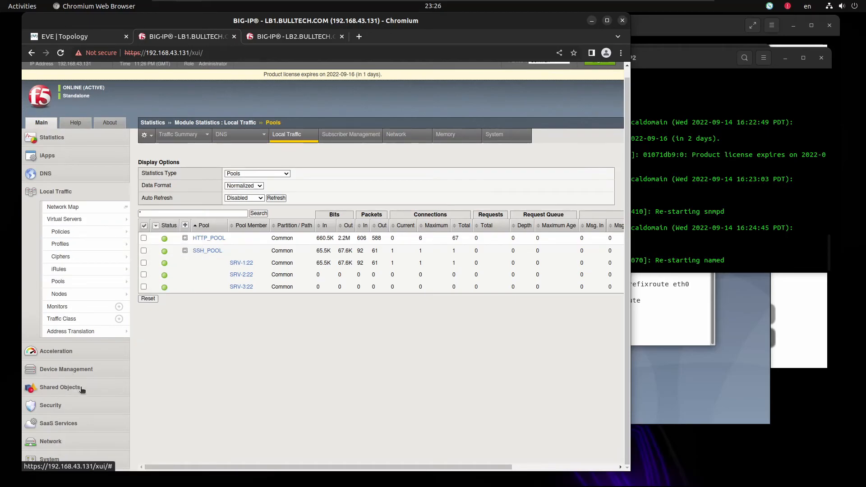
left_click(53, 443)
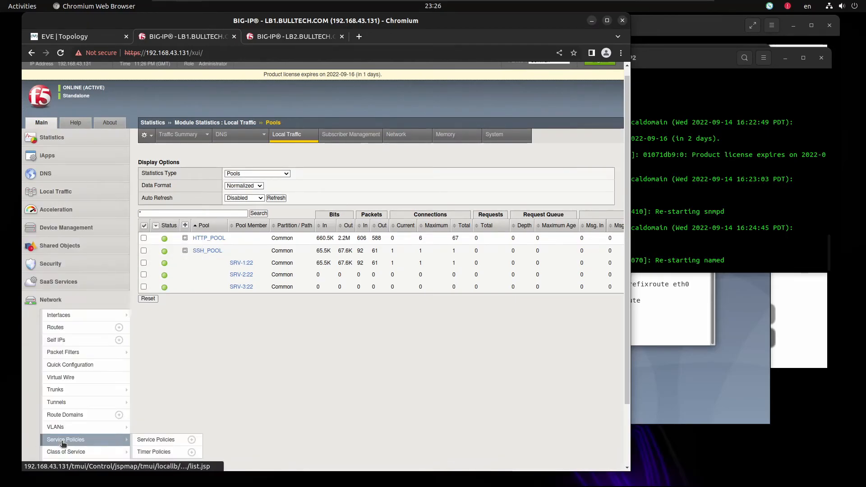
left_click(71, 341)
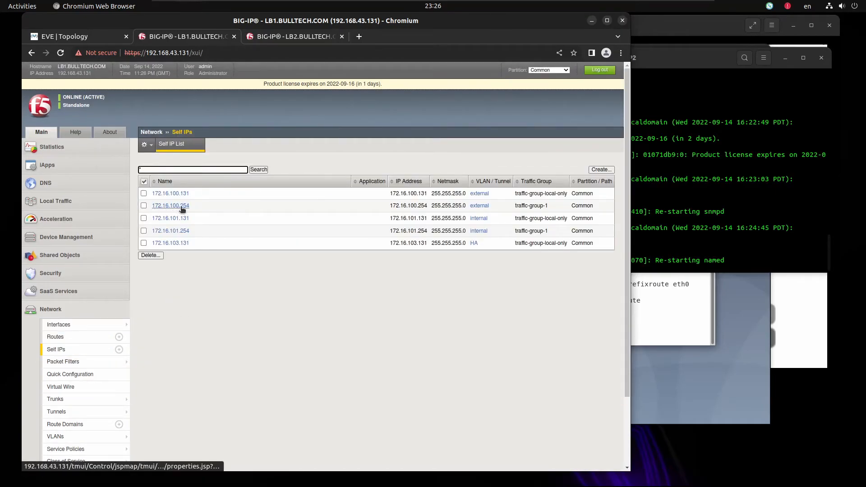
Step: On LB2, set external VLAN tag 100 with interface 1.1 untagged and submit
left_click(293, 36)
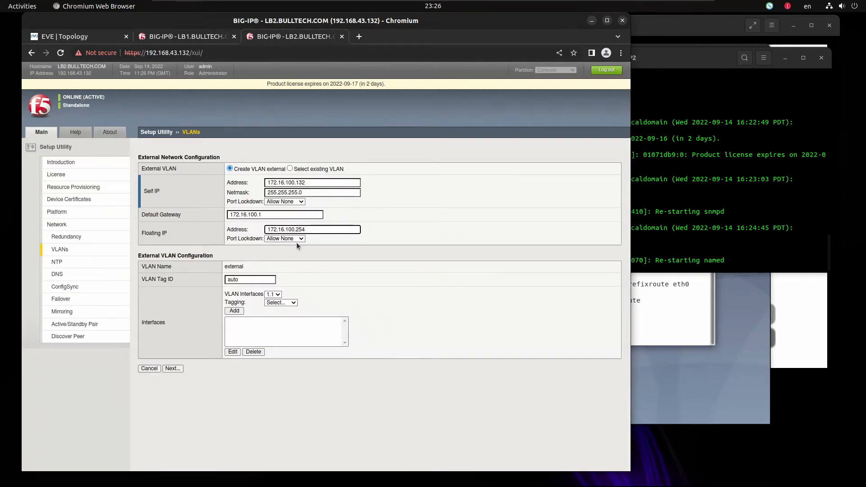
left_click_drag(244, 281, 197, 279)
type("100")
left_click(285, 303)
left_click(283, 324)
left_click(234, 311)
left_click(172, 374)
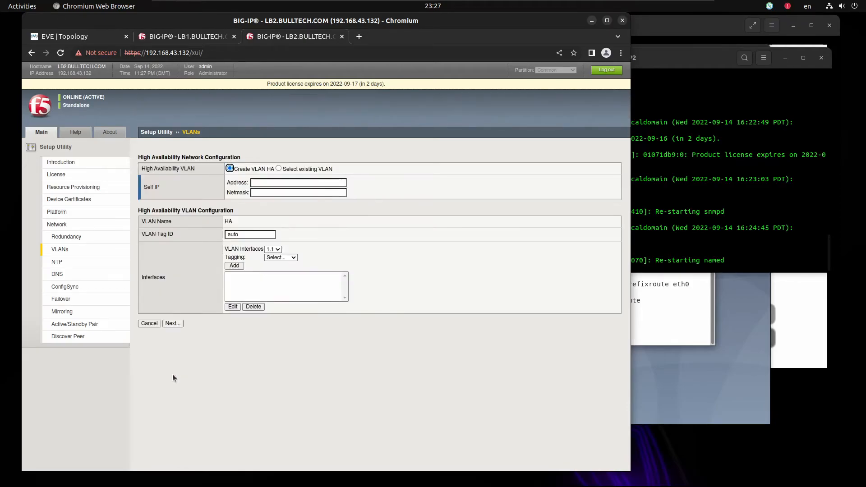
Step: Enter HA self IP 172.16.103.132 with netmask 255.255.255.0
left_click(285, 182)
type("172.1")
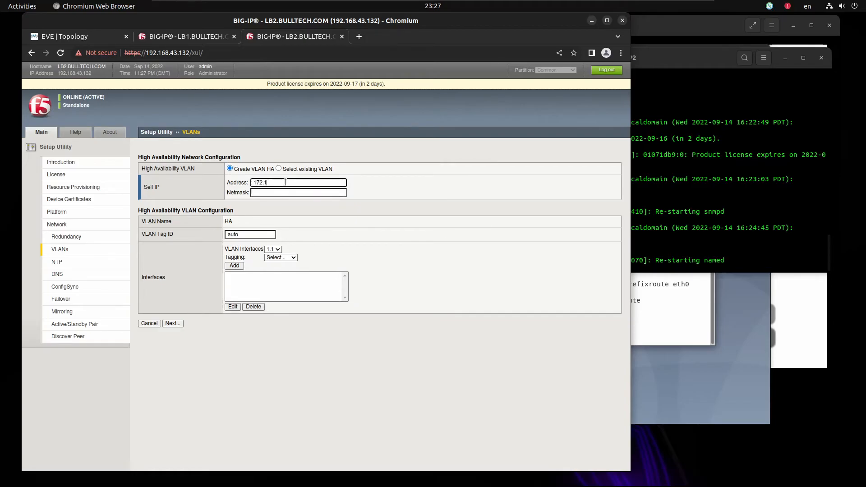
type("6.103.132")
key("Tab")
type("25")
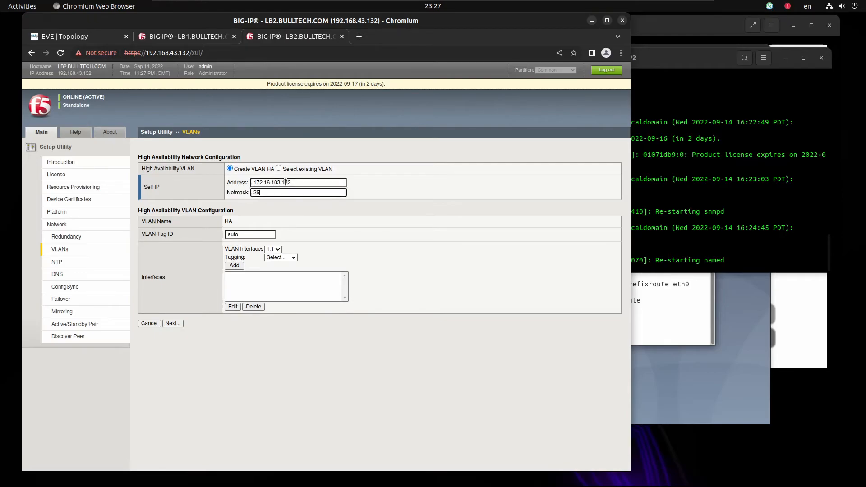
type("5.255.255.0")
Step: Set HA VLAN tag 103, add interface 1.3 untagged, and submit
left_click_drag(240, 234, 154, 231)
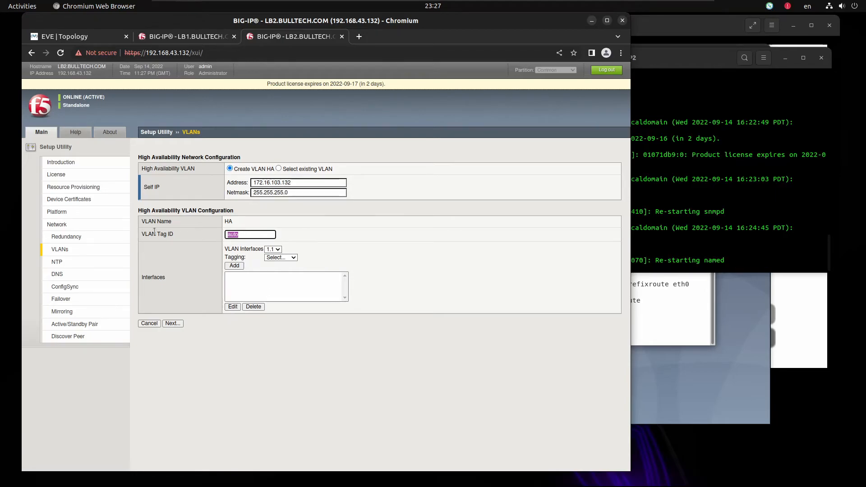
type("103")
left_click(275, 250)
left_click(272, 271)
left_click(284, 258)
left_click(286, 277)
left_click(237, 265)
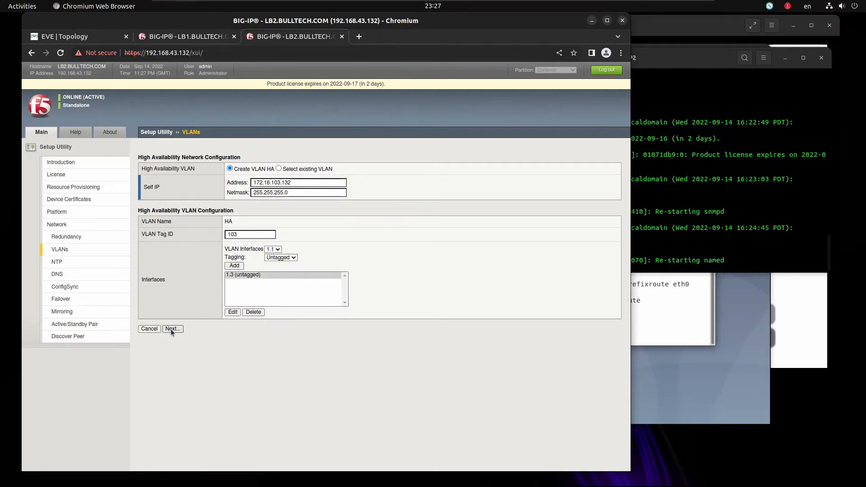
left_click(170, 328)
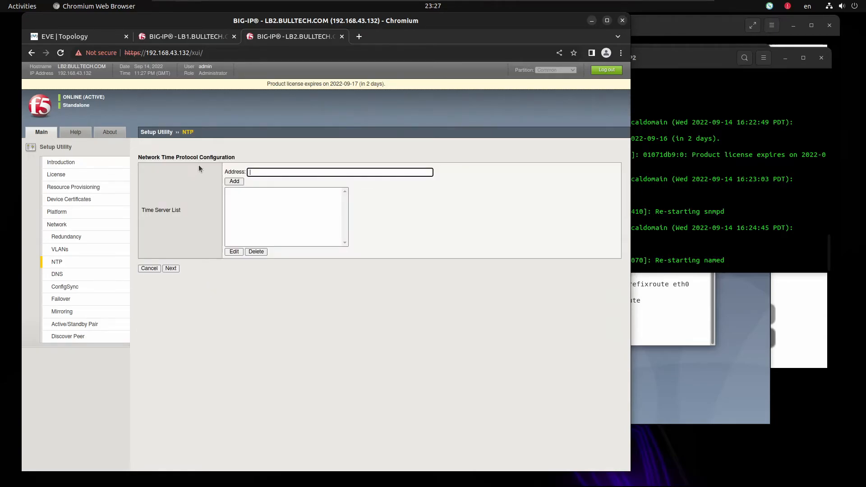
Step: Add time server 192.168.91.20 and keep the existing DNS settings
type("192.168.58.91.20")
left_click(234, 181)
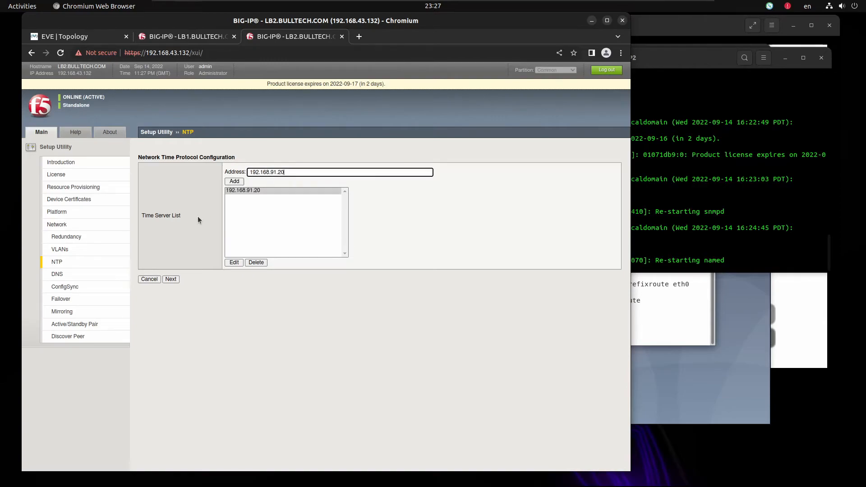
left_click(174, 278)
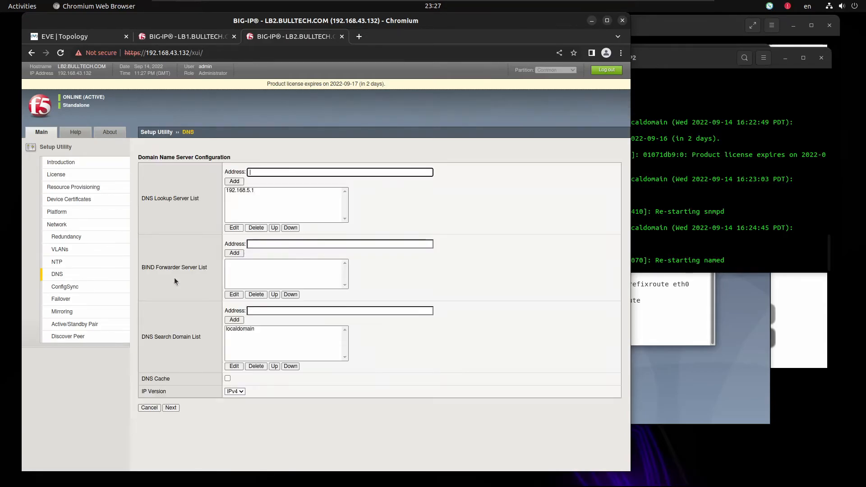
left_click(171, 407)
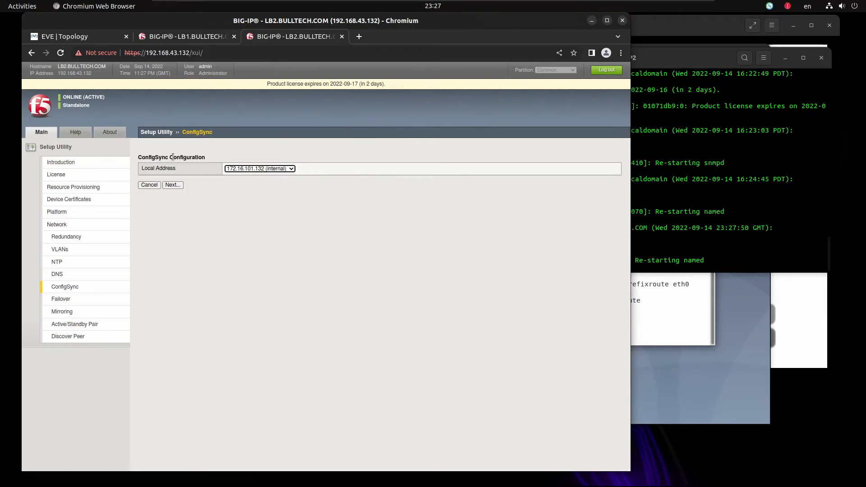
Step: Choose 172.16.103.132 (HA) as the ConfigSync local address
left_click(277, 171)
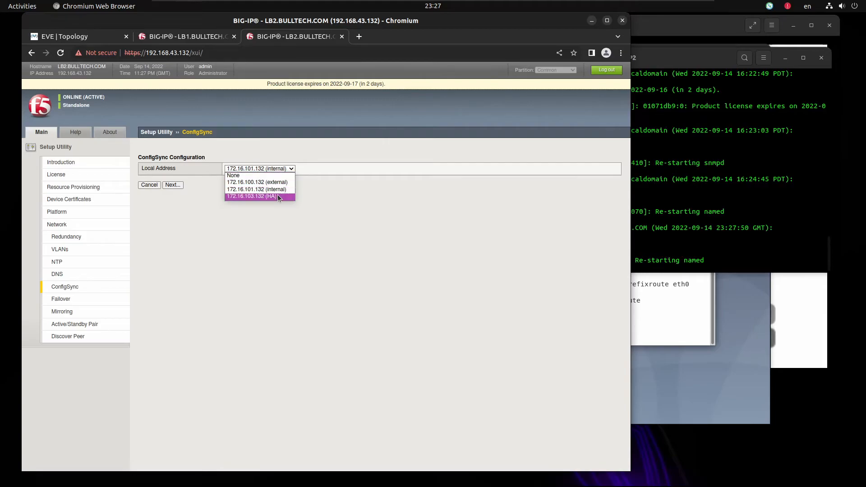
left_click(278, 196)
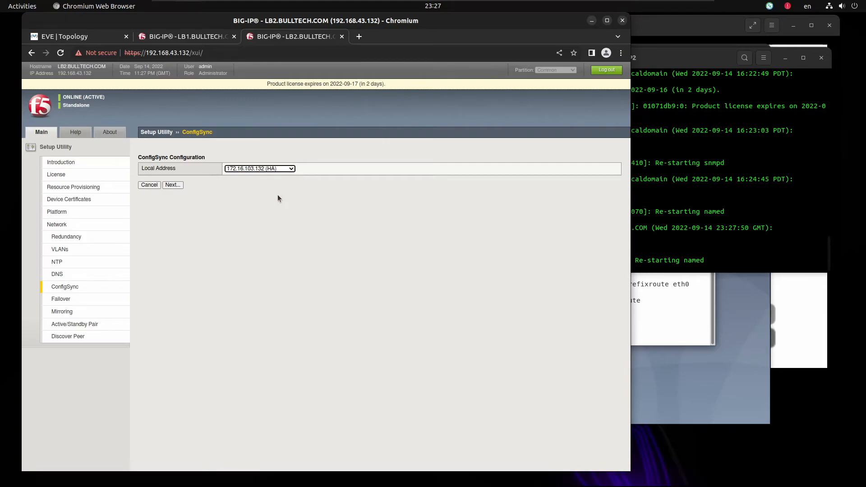
left_click(175, 185)
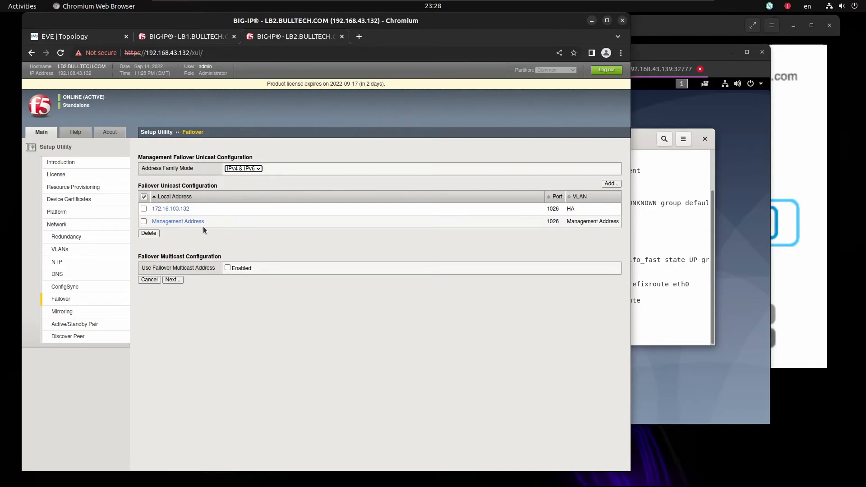
Step: Accept the failover and mirroring defaults, then review the Active/Standby Pair trust, device group and traffic group steps
left_click(177, 281)
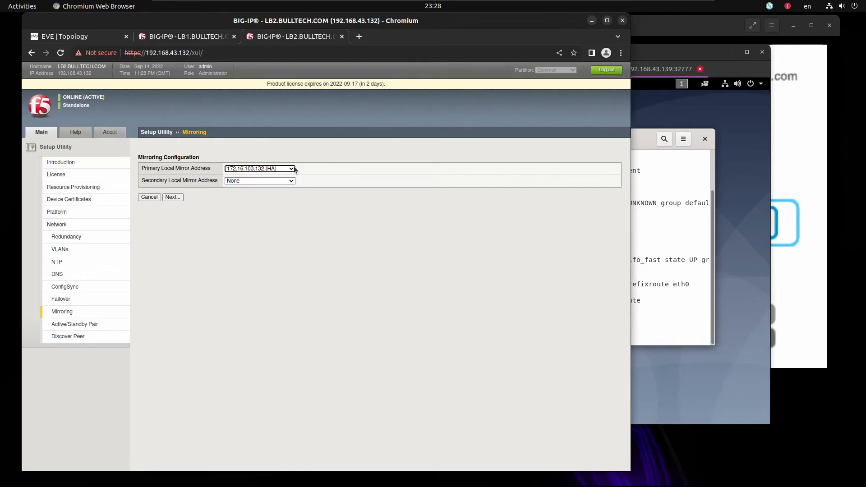
left_click(177, 197)
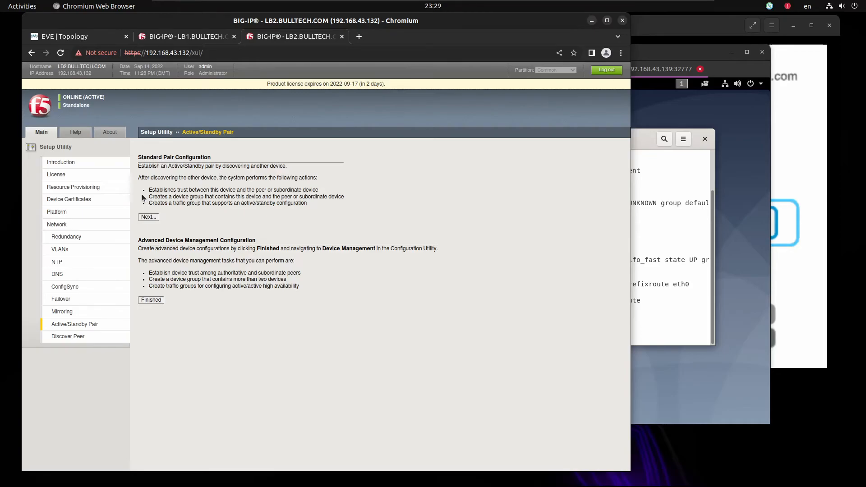
left_click_drag(151, 186, 331, 193)
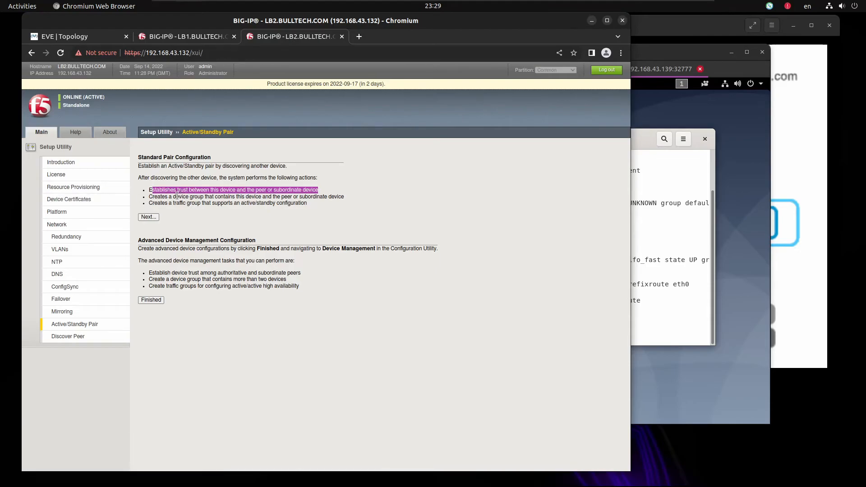
left_click_drag(176, 197, 246, 197)
left_click_drag(152, 204, 304, 202)
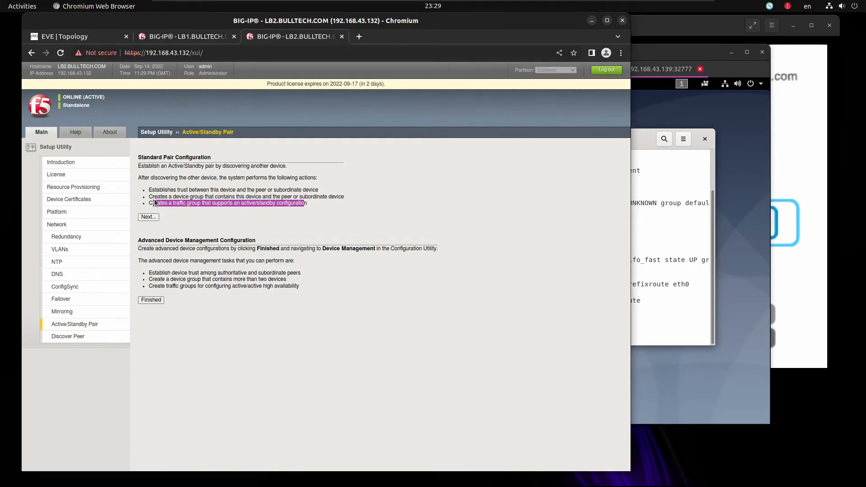
left_click(149, 217)
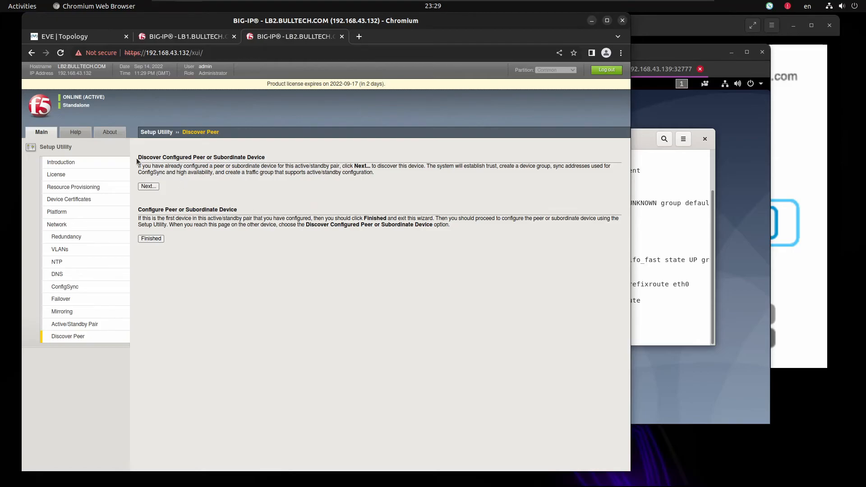
Step: Start discovering a Peer device at IP address 172.16.103.131
left_click_drag(149, 158, 261, 157)
left_click(151, 187)
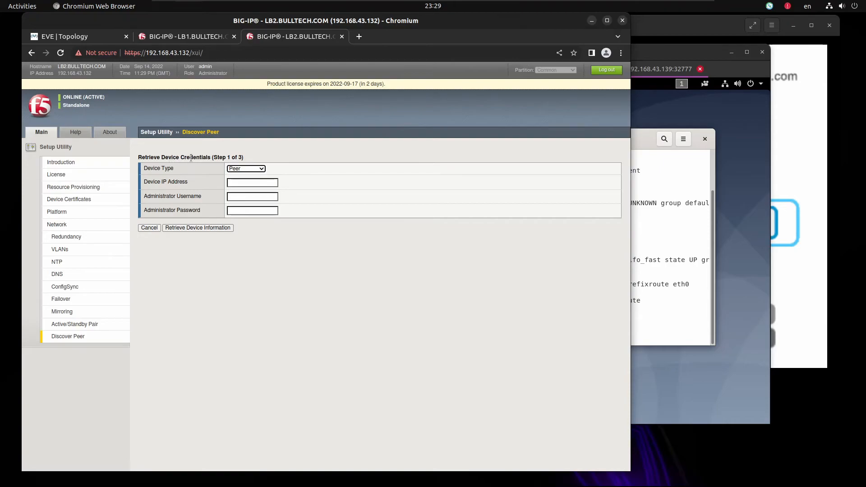
left_click(251, 169)
left_click(254, 172)
left_click(247, 182)
type("172.16.10")
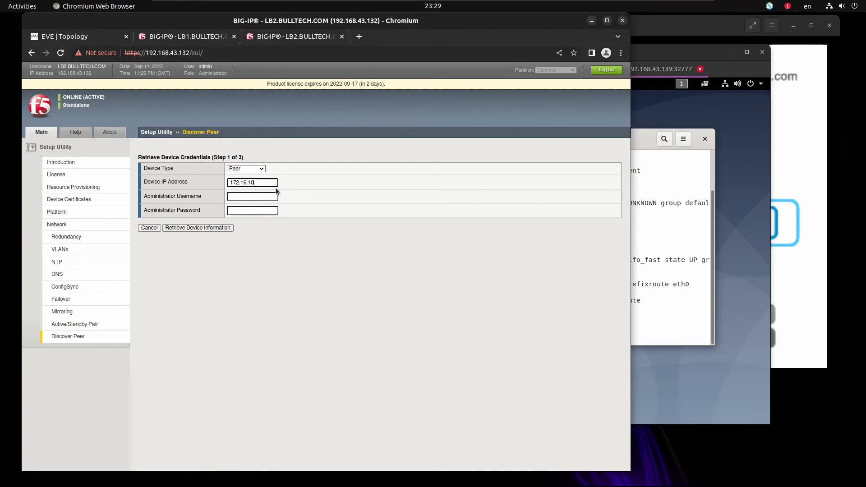
type("3.131")
Step: Enter the peer's administrator credentials, verify its certificate, and add LB1.BULLTECH.COM as the peer
key("Tab")
type("dmin")
key("Tab")
type("adm••••••")
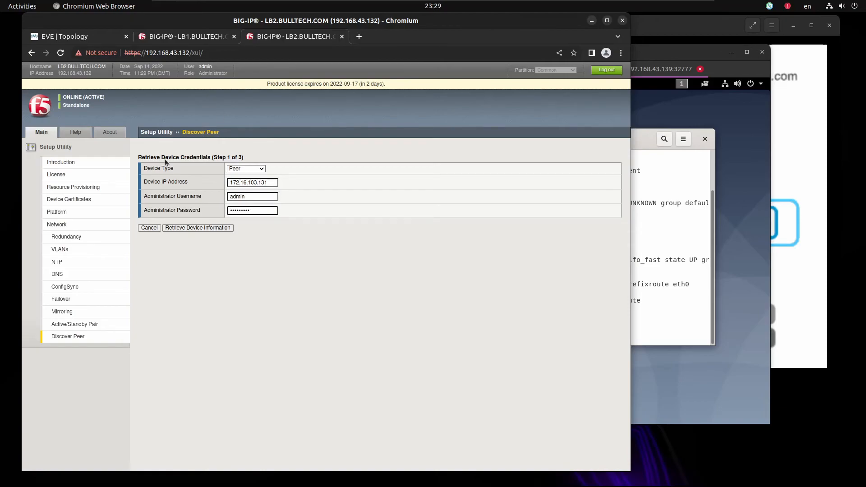
left_click(201, 228)
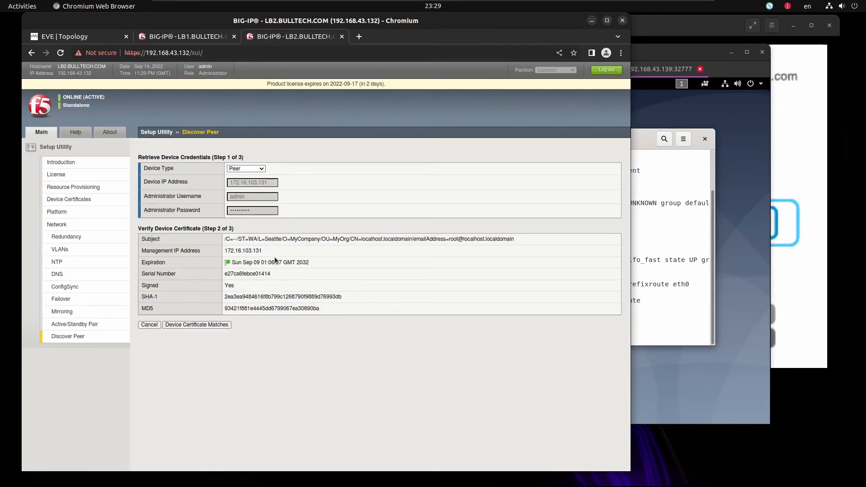
left_click(220, 326)
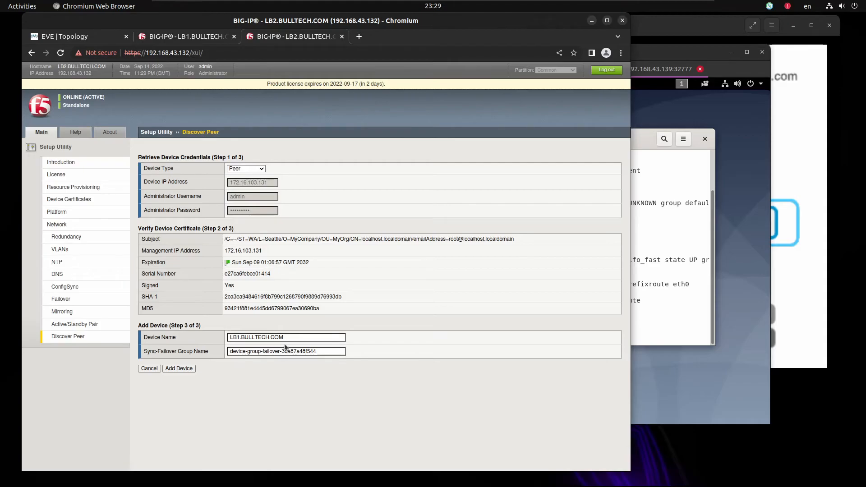
left_click(188, 369)
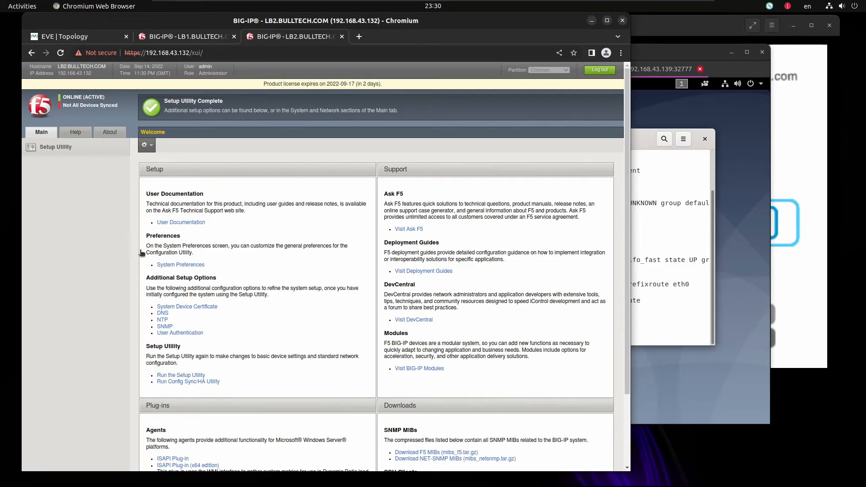
Step: Review LB1's Self IPs, then open traffic-group-1's properties on LB2
mouse_move(132, 188)
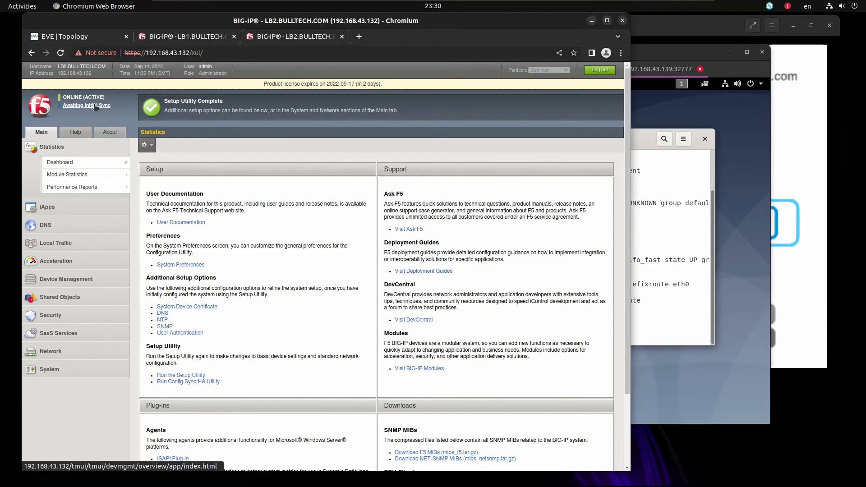
left_click(166, 36)
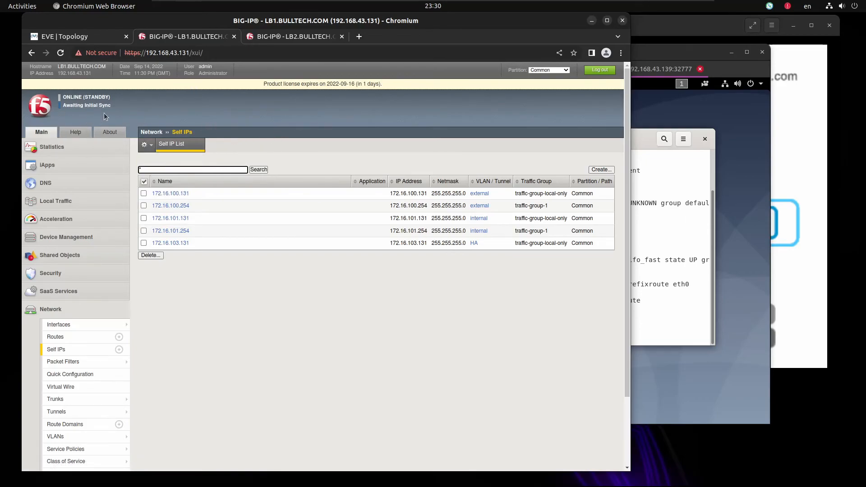
left_click(269, 39)
left_click(97, 95)
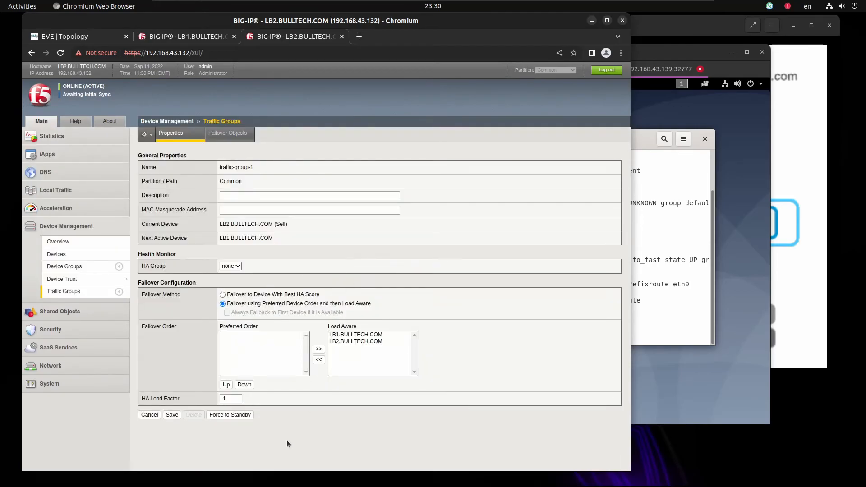
Step: Force LB2's traffic-group-1 to standby, then view LB1's Awaiting Initial Sync status
left_click(241, 416)
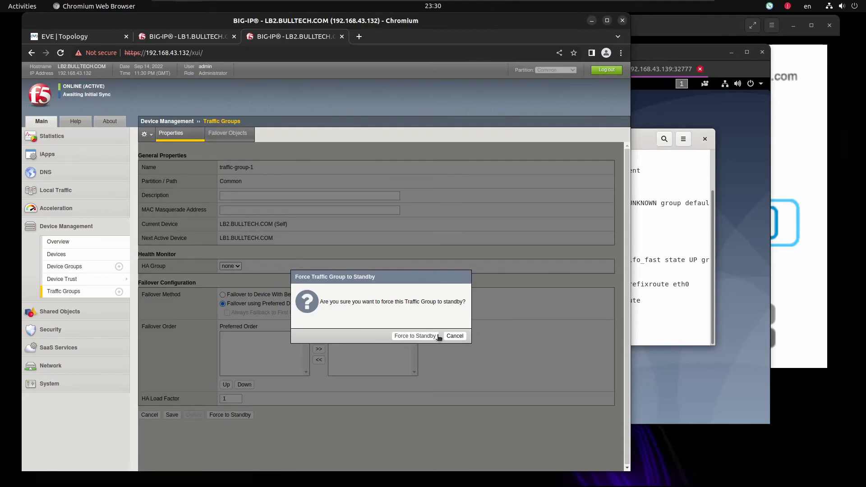
left_click(423, 337)
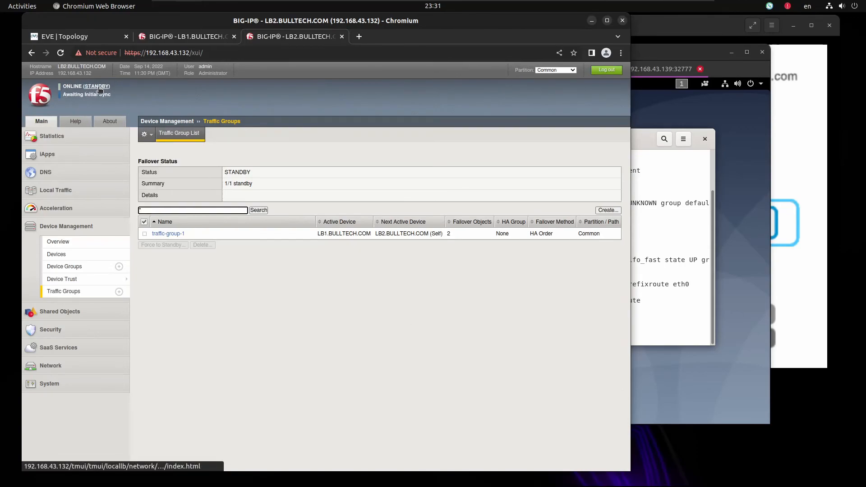
left_click(180, 38)
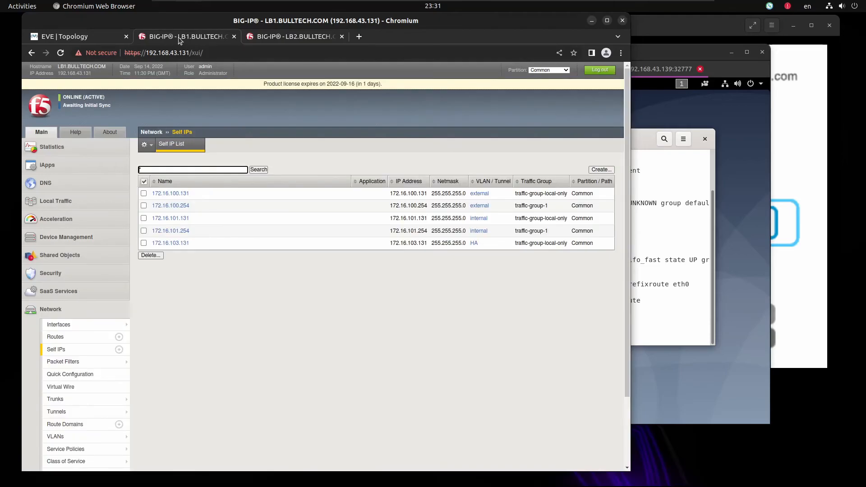
left_click(83, 107)
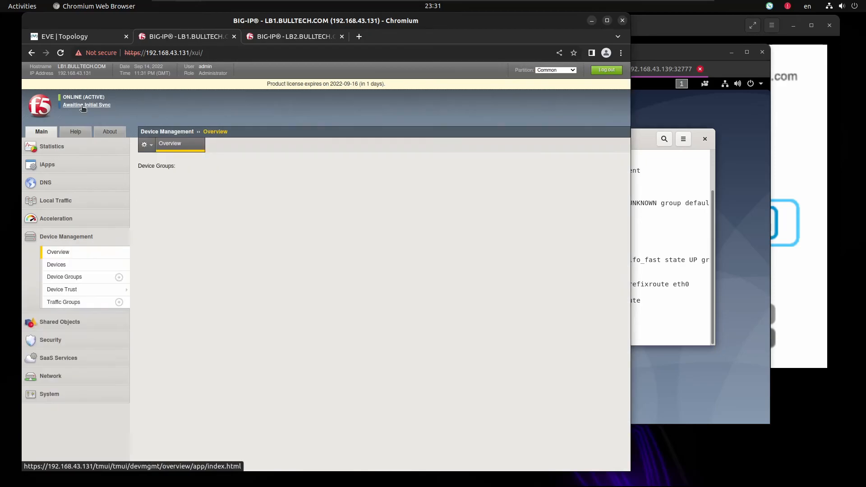
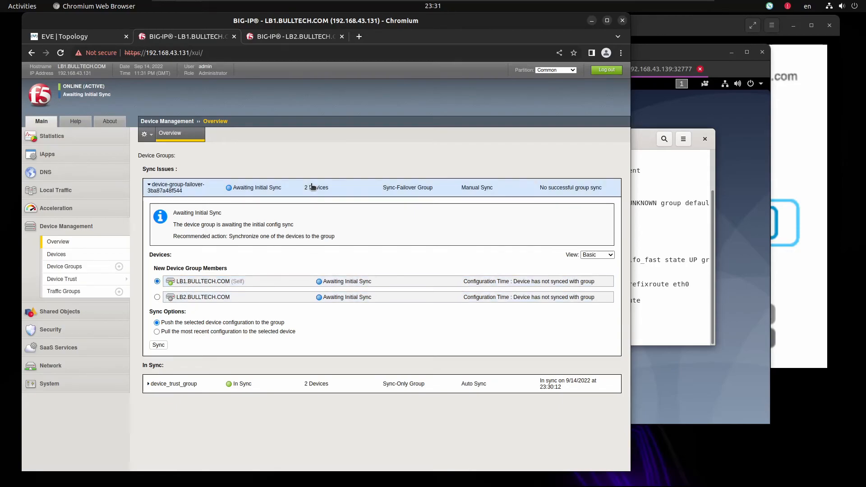
Step: Check LB2's node list, then push LB1's configuration to the failover device group with Sync
left_click(291, 37)
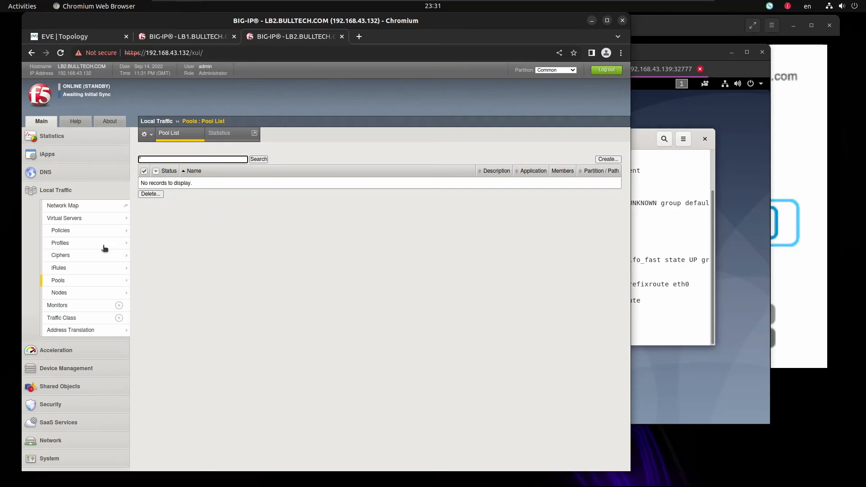
left_click(70, 296)
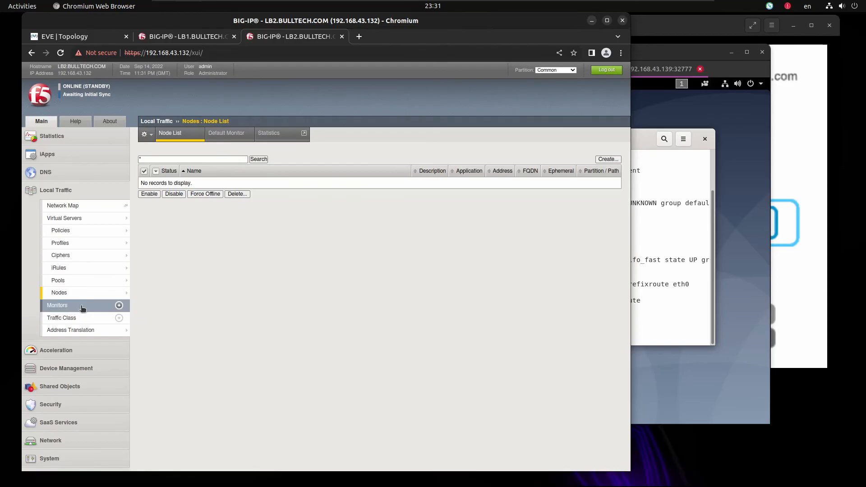
left_click(180, 36)
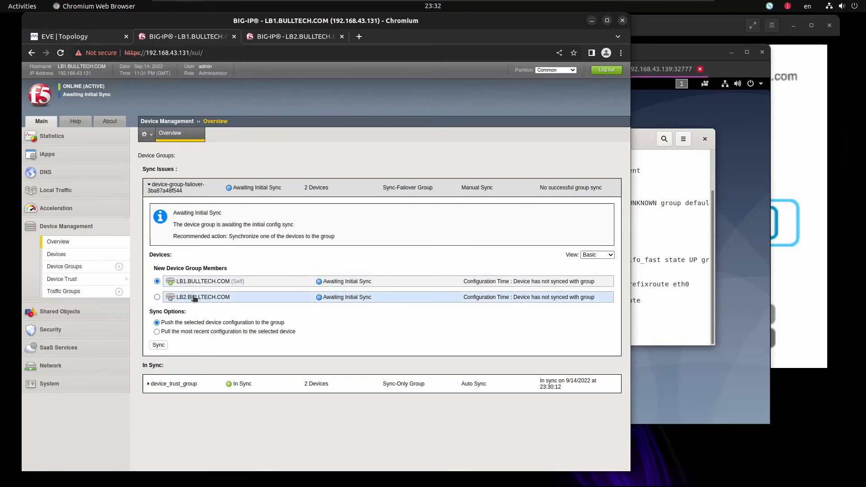
left_click(158, 345)
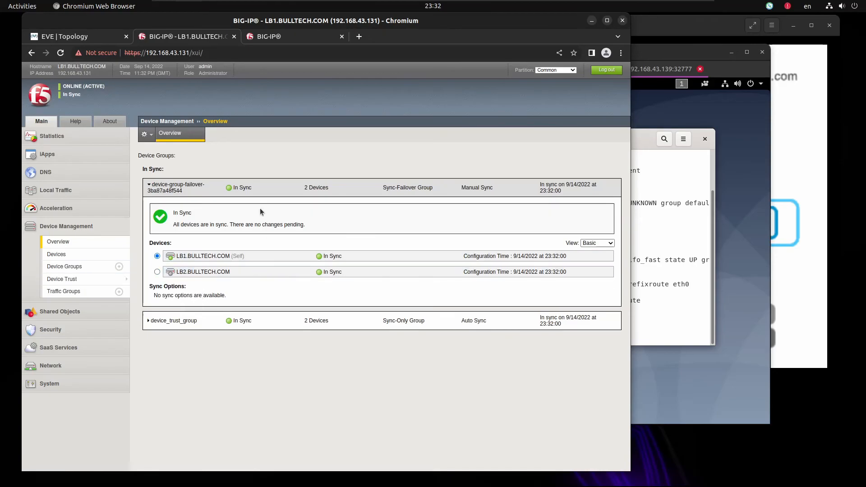
left_click(277, 39)
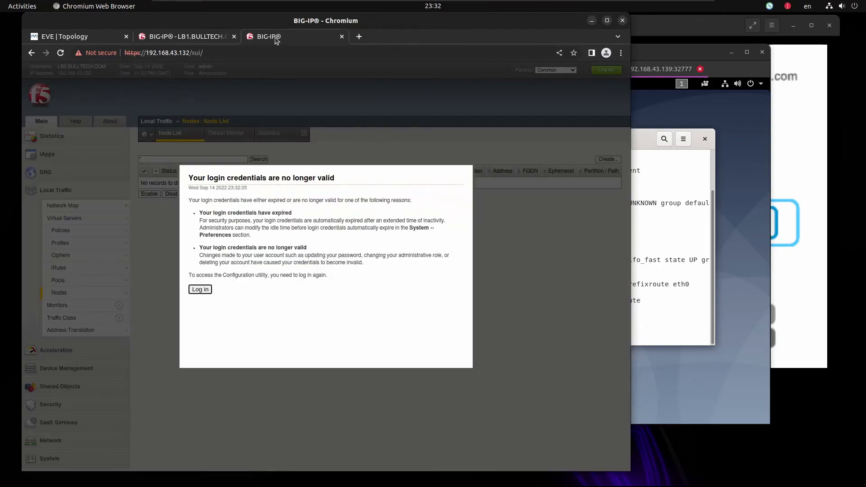
Step: Log back into LB2 as admin after the session expired
left_click(201, 289)
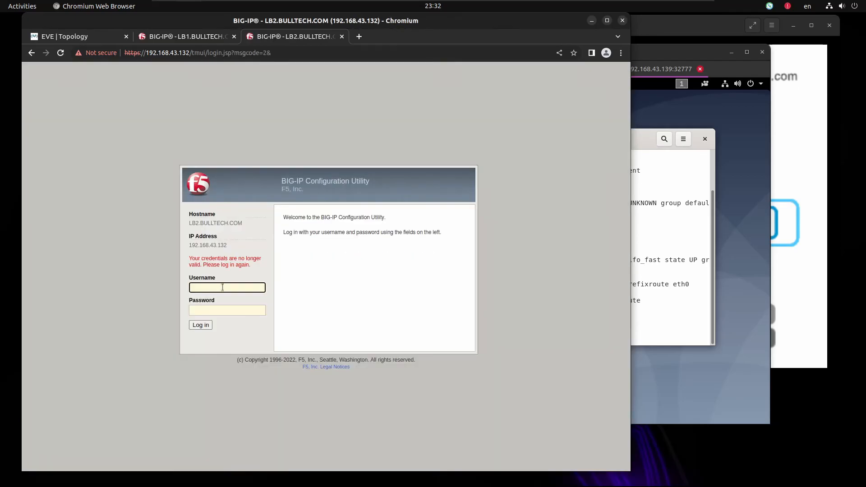
type("admin")
key("Tab")
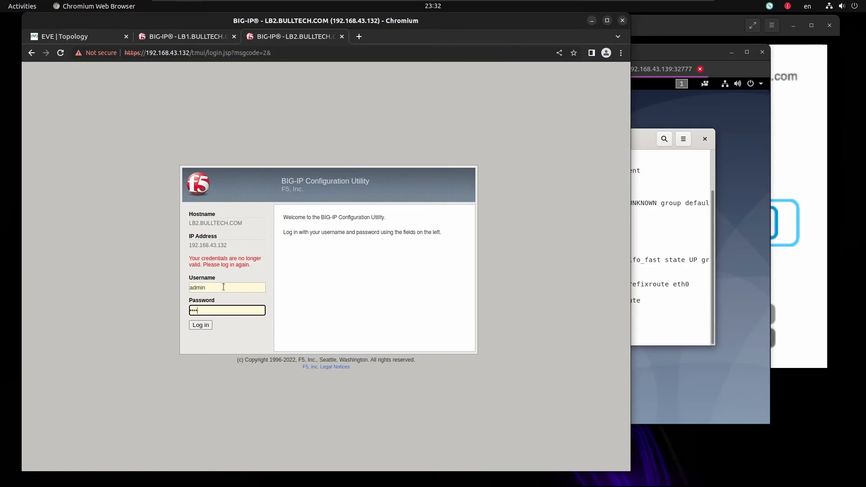
key("Return")
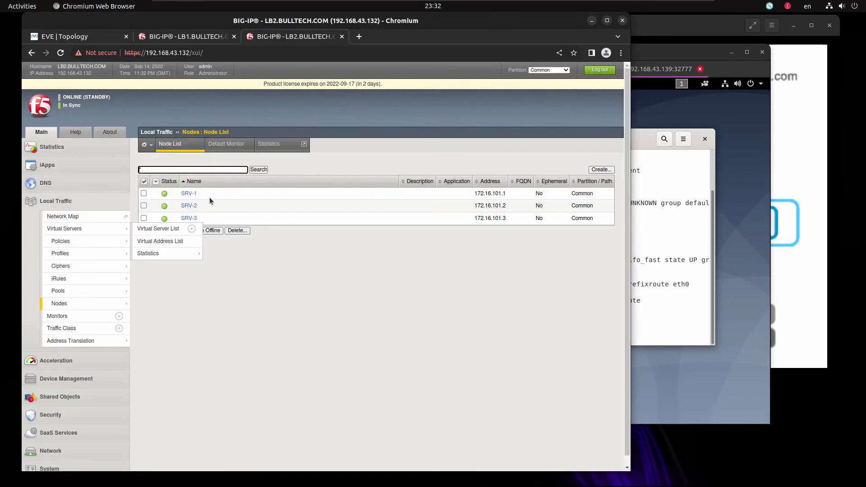
Step: Confirm LB2 lists the synced pools and the HTTP_VS and SSH_VS virtual servers
left_click(58, 292)
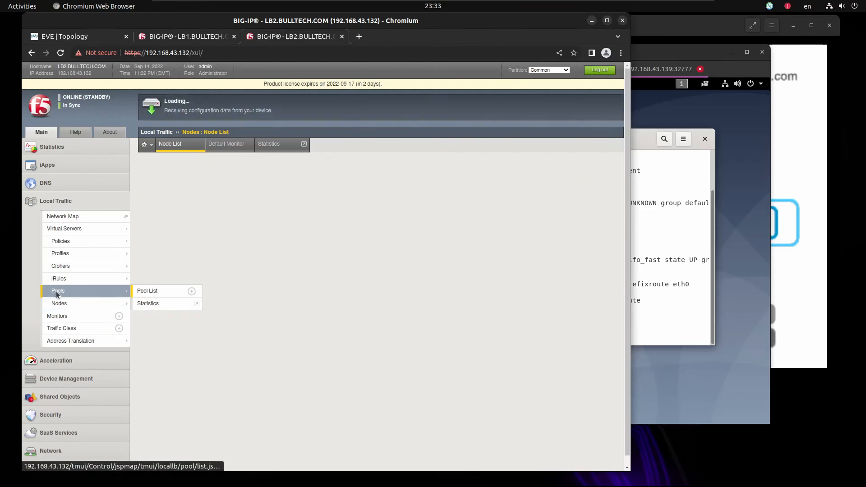
left_click(65, 229)
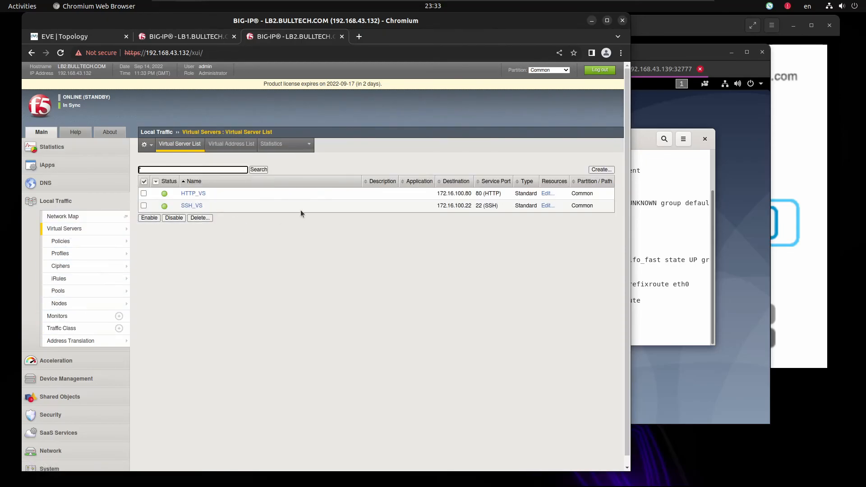
left_click(181, 36)
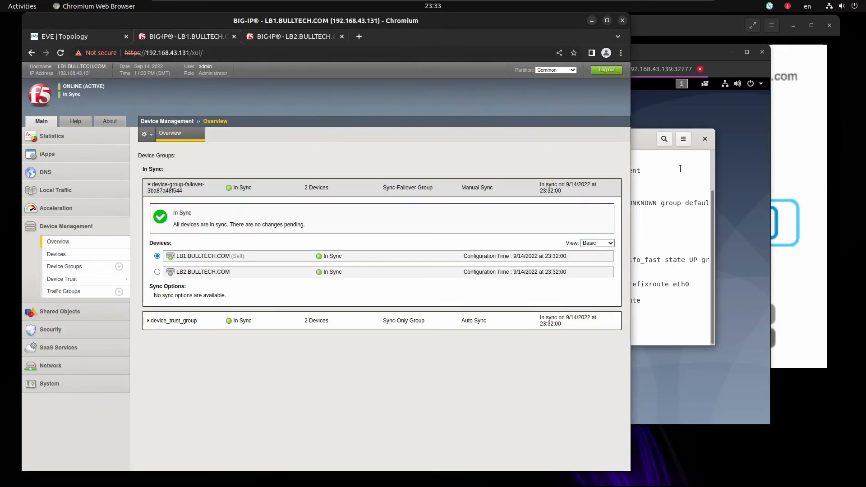
left_click(654, 142)
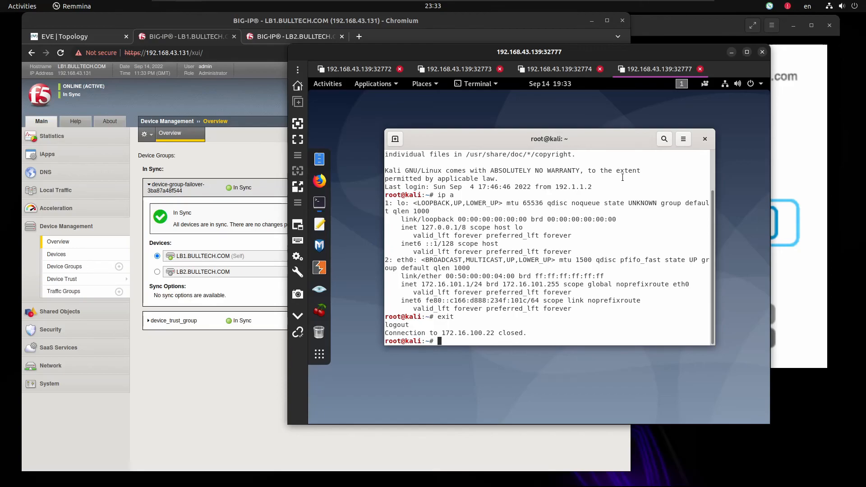
left_click(320, 181)
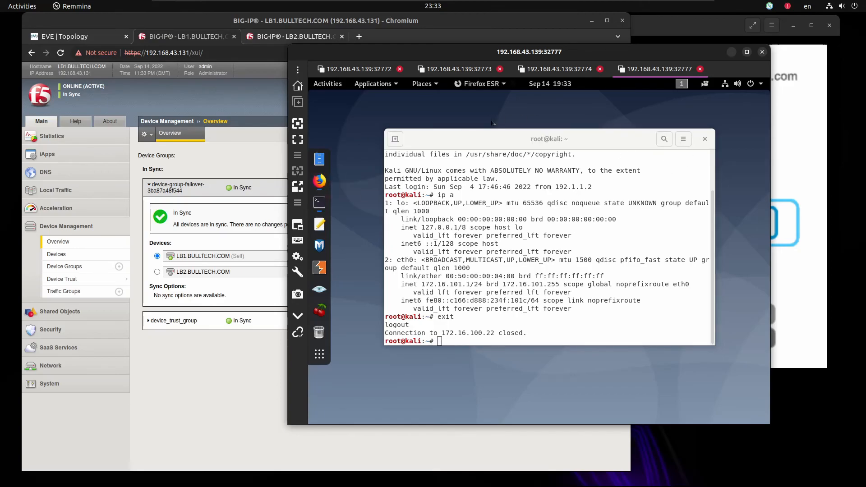
left_click(469, 126)
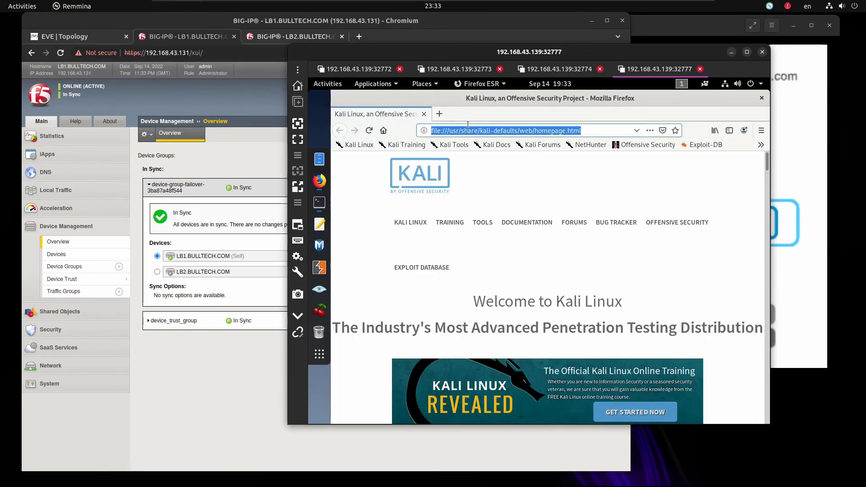
type("http")
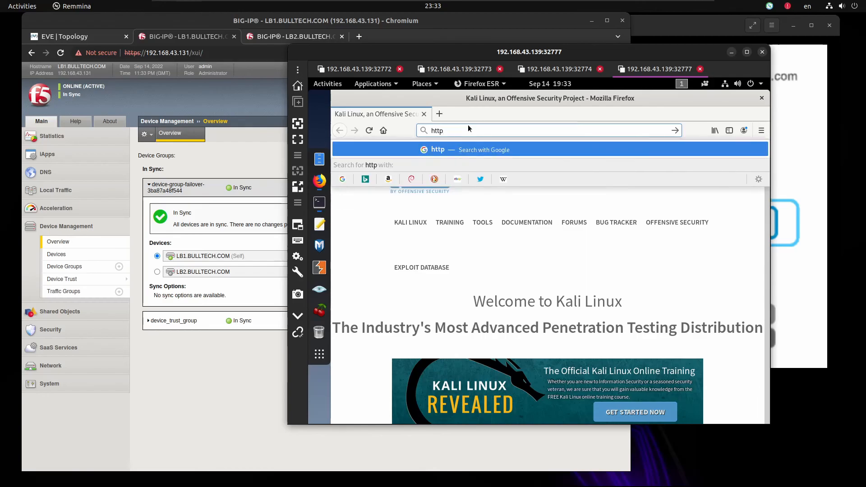
type("://")
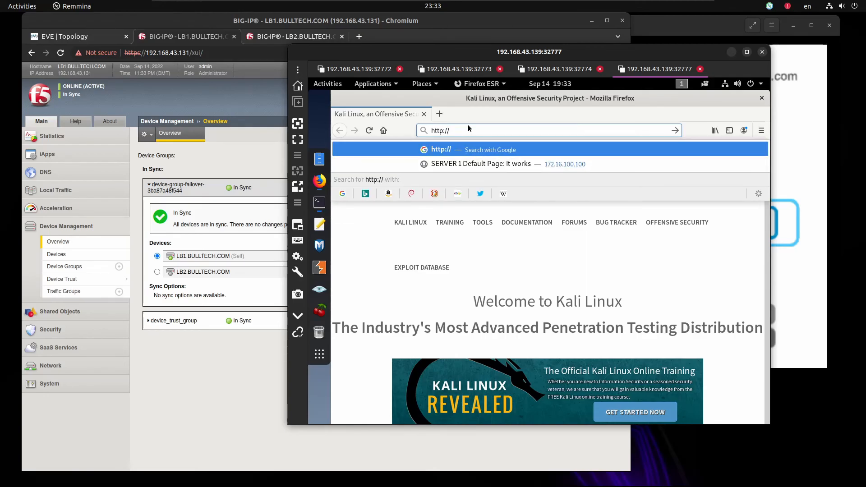
type("172.16.10")
type("0.80")
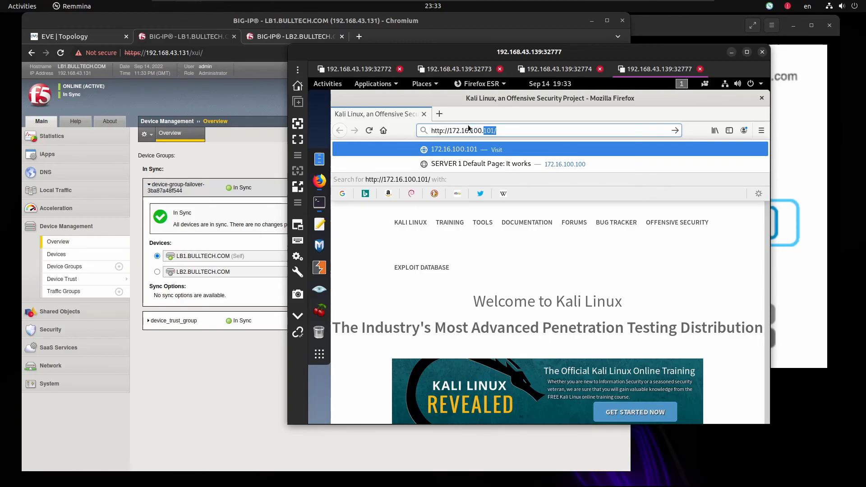
key("Return")
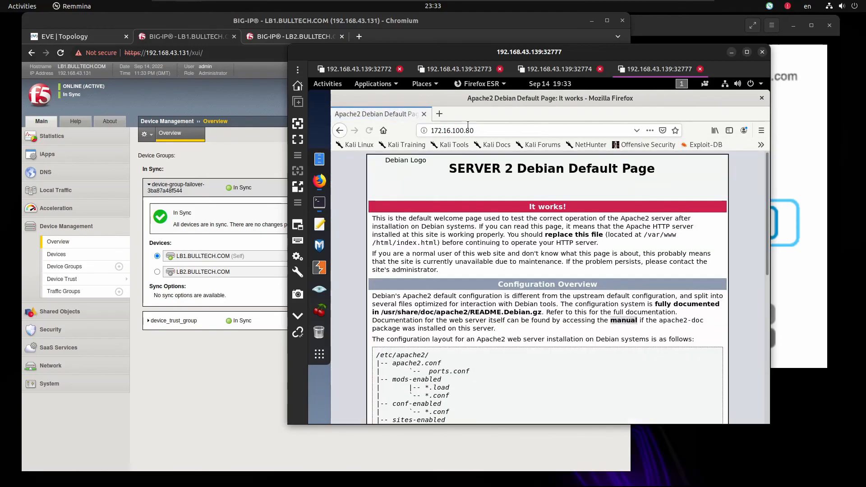
left_click(369, 131)
left_click(369, 130)
left_click(224, 154)
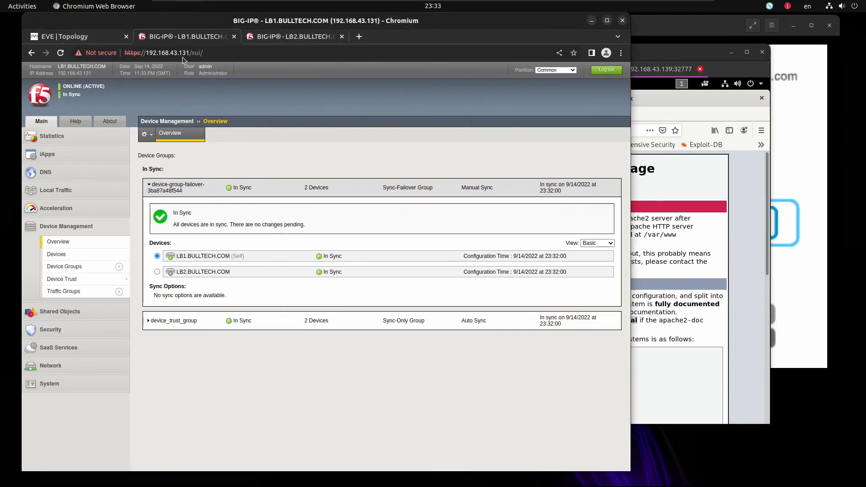
Step: Force LB1's traffic-group-1 to standby and confirm, leaving LB2 active
left_click(92, 86)
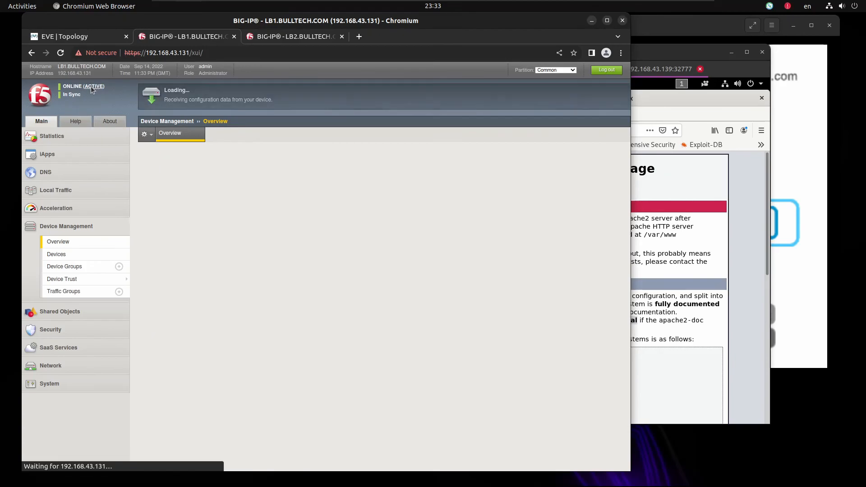
left_click(231, 415)
left_click(421, 334)
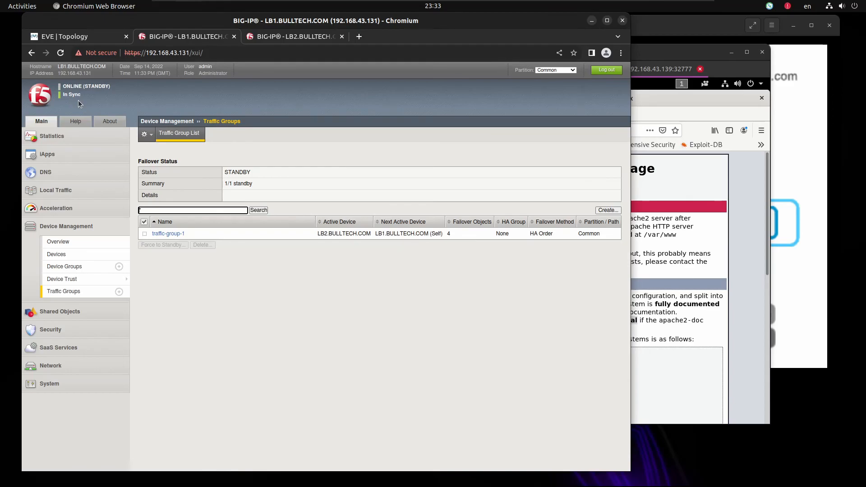
left_click(259, 38)
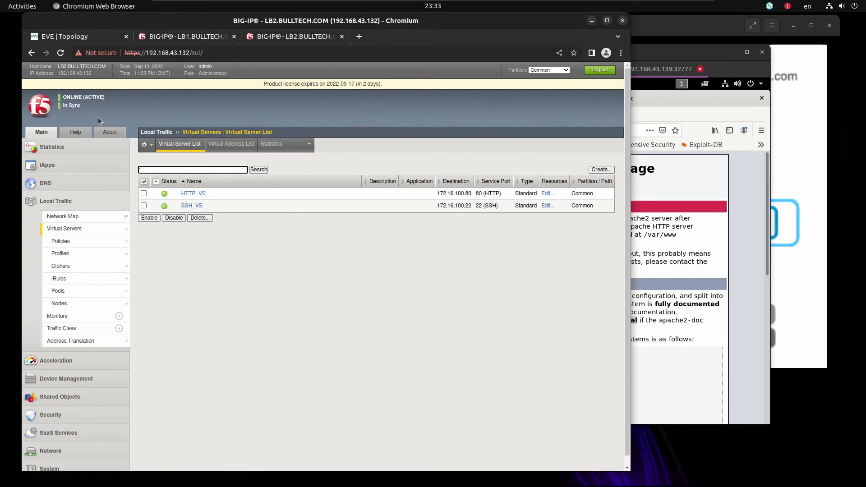
left_click(695, 220)
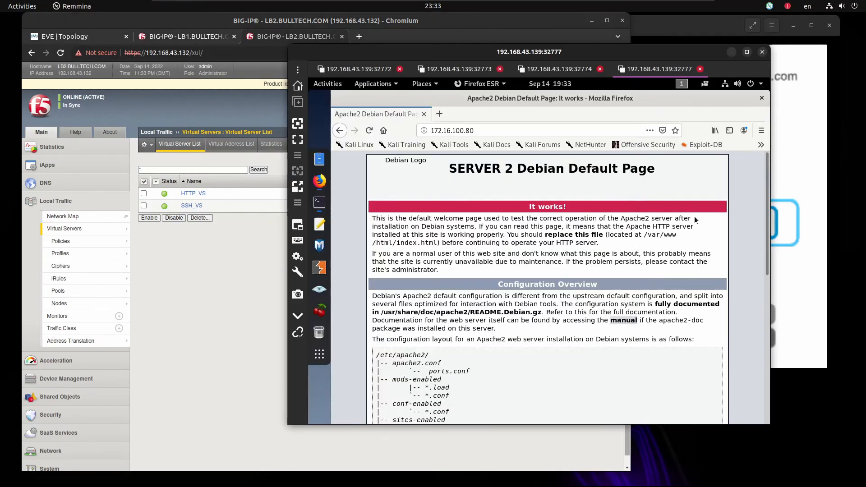
Step: Reload 172.16.100.80 repeatedly to confirm it still rotates across the back-end servers via LB2
left_click(370, 130)
left_click(370, 130)
left_click(370, 130)
left_click(370, 130)
left_click(370, 131)
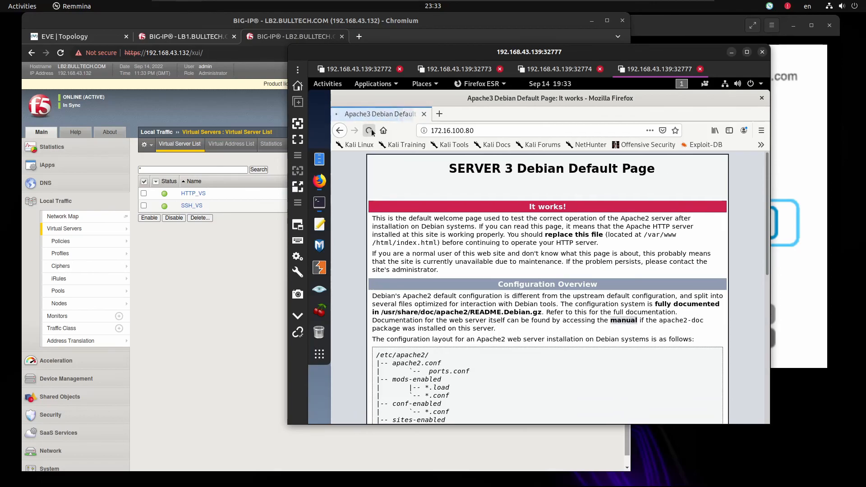
Step: Open the HTTP_VS virtual server's properties on LB2
left_click(195, 291)
mouse_move(98, 245)
left_click(191, 194)
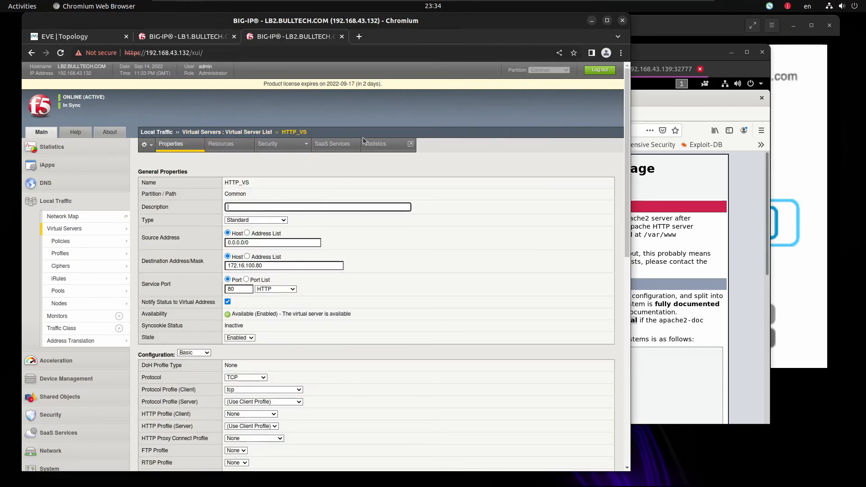
Step: View HTTP_VS statistics, then LB2's pool statistics with HTTP_POOL expanded to SRV-1, SRV-2, SRV-3
left_click(374, 144)
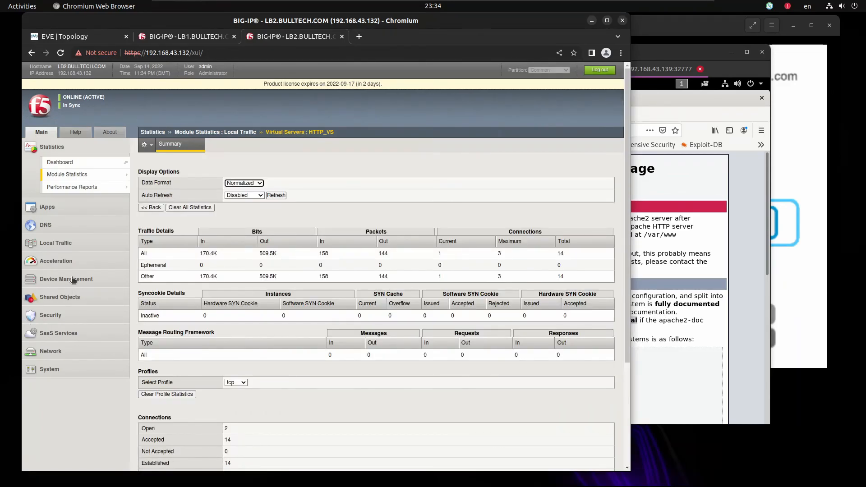
left_click(58, 243)
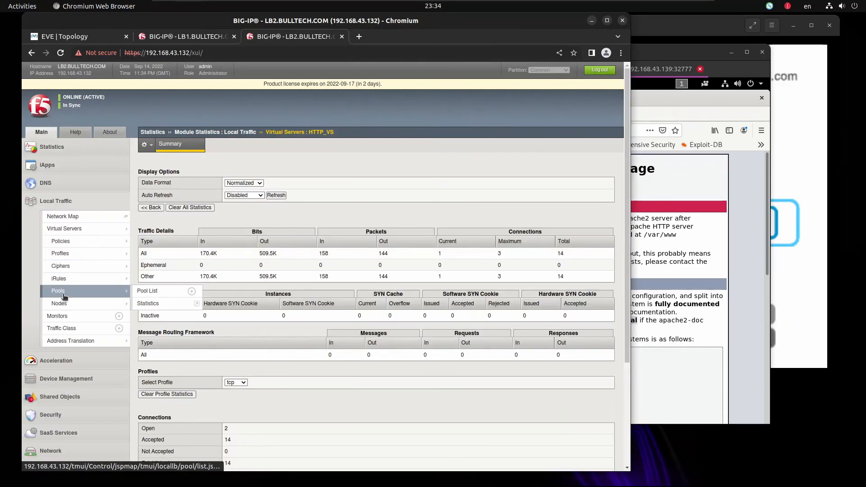
left_click(63, 293)
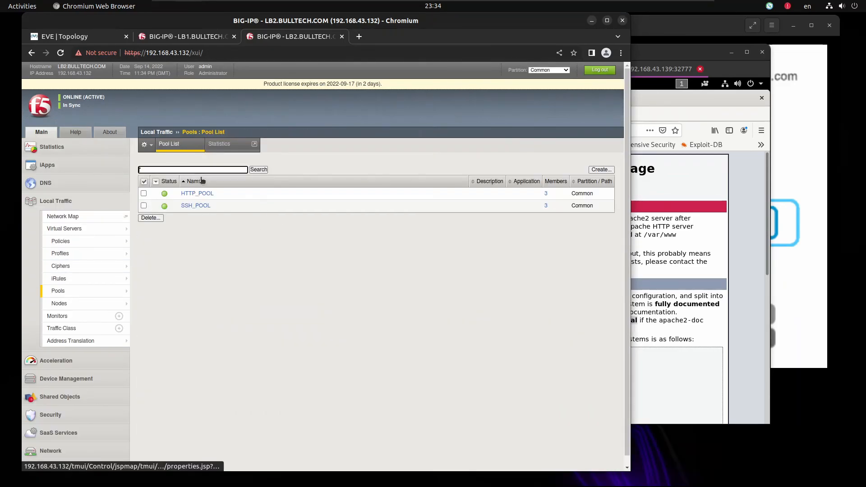
left_click(223, 144)
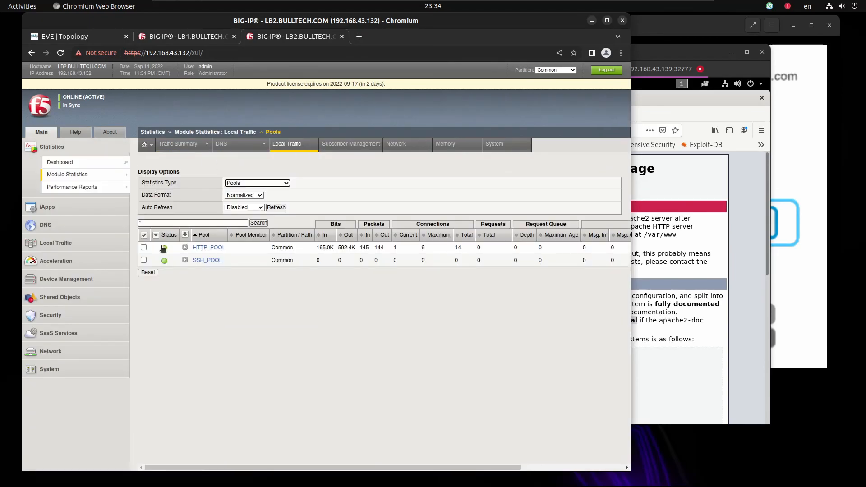
left_click(185, 247)
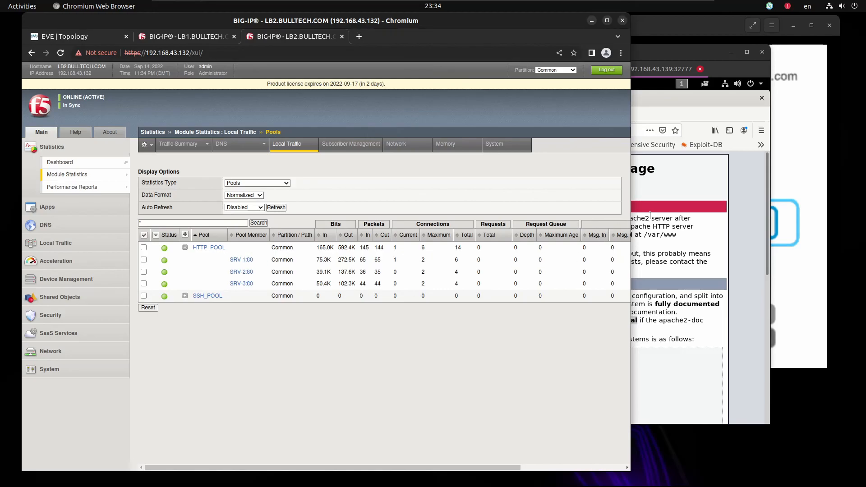
left_click(697, 192)
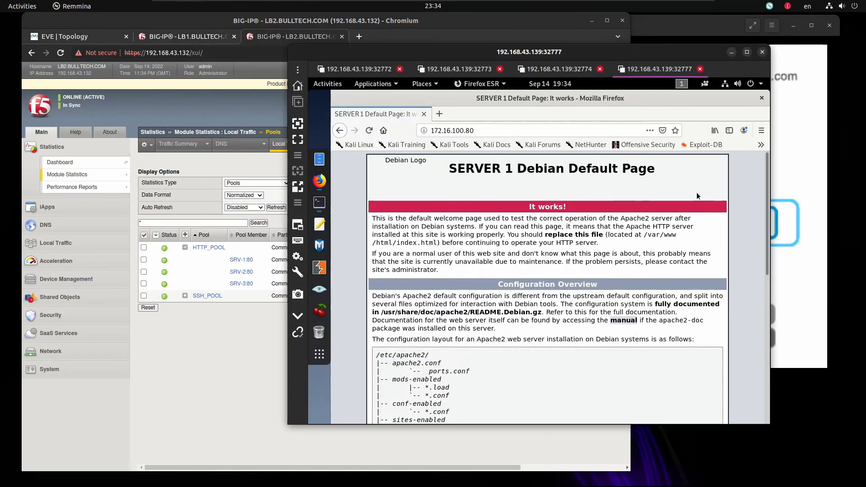